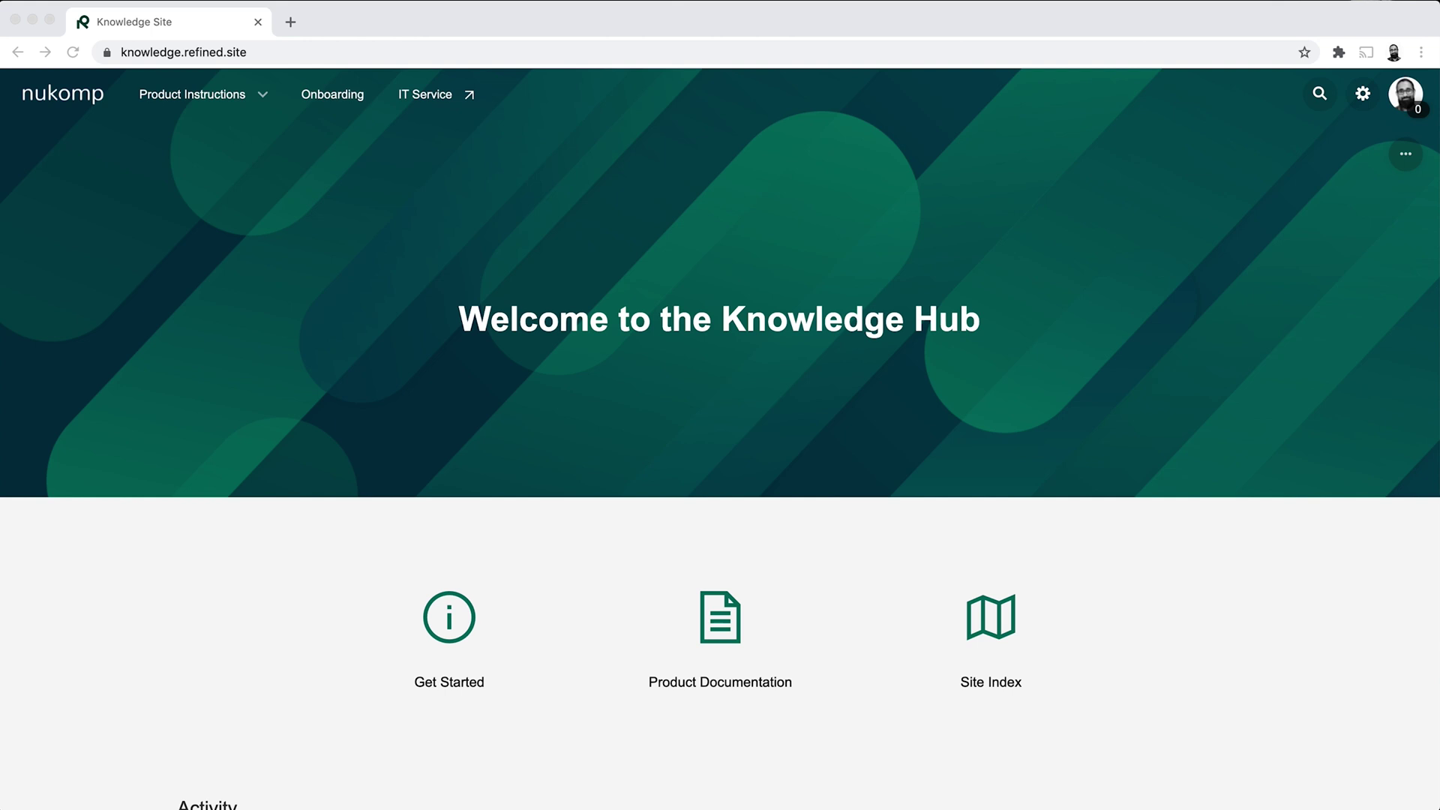
Step: Switch from the Knowledge Hub home page to the Confluence How-to articles page
click(1167, 450)
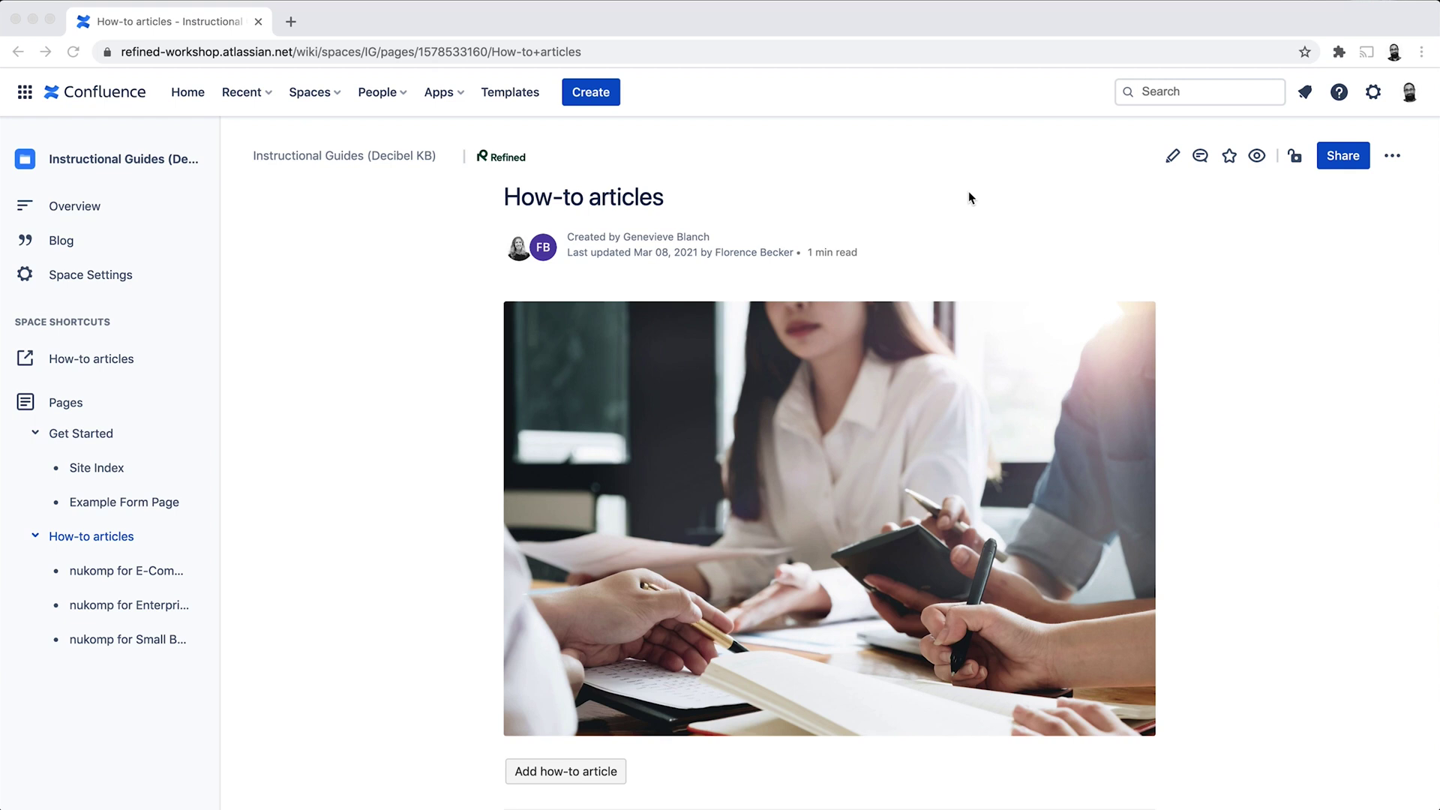
click(1026, 205)
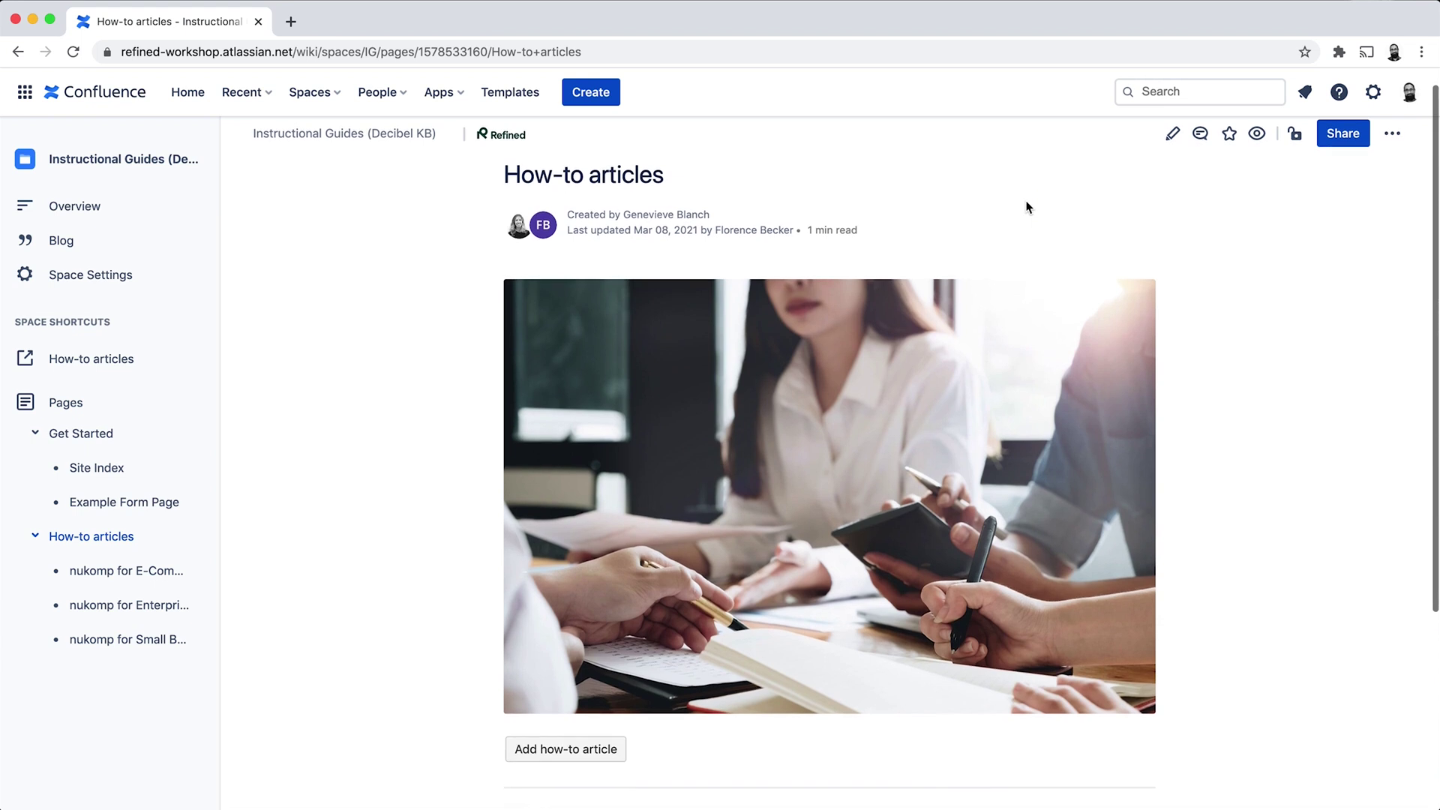
scroll(1027, 208, down, 1)
scroll(1026, 207, down, 5)
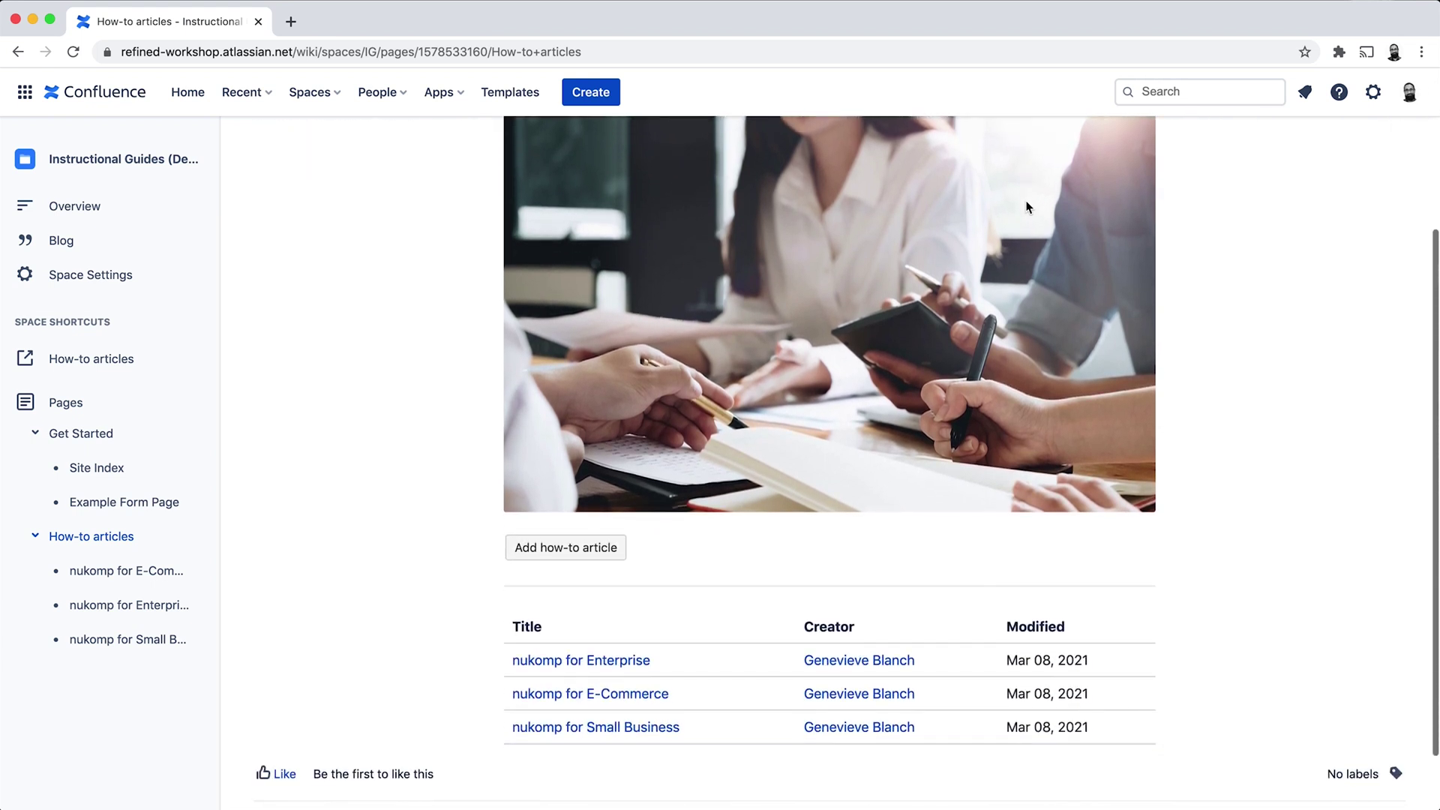
scroll(1026, 207, up, 6)
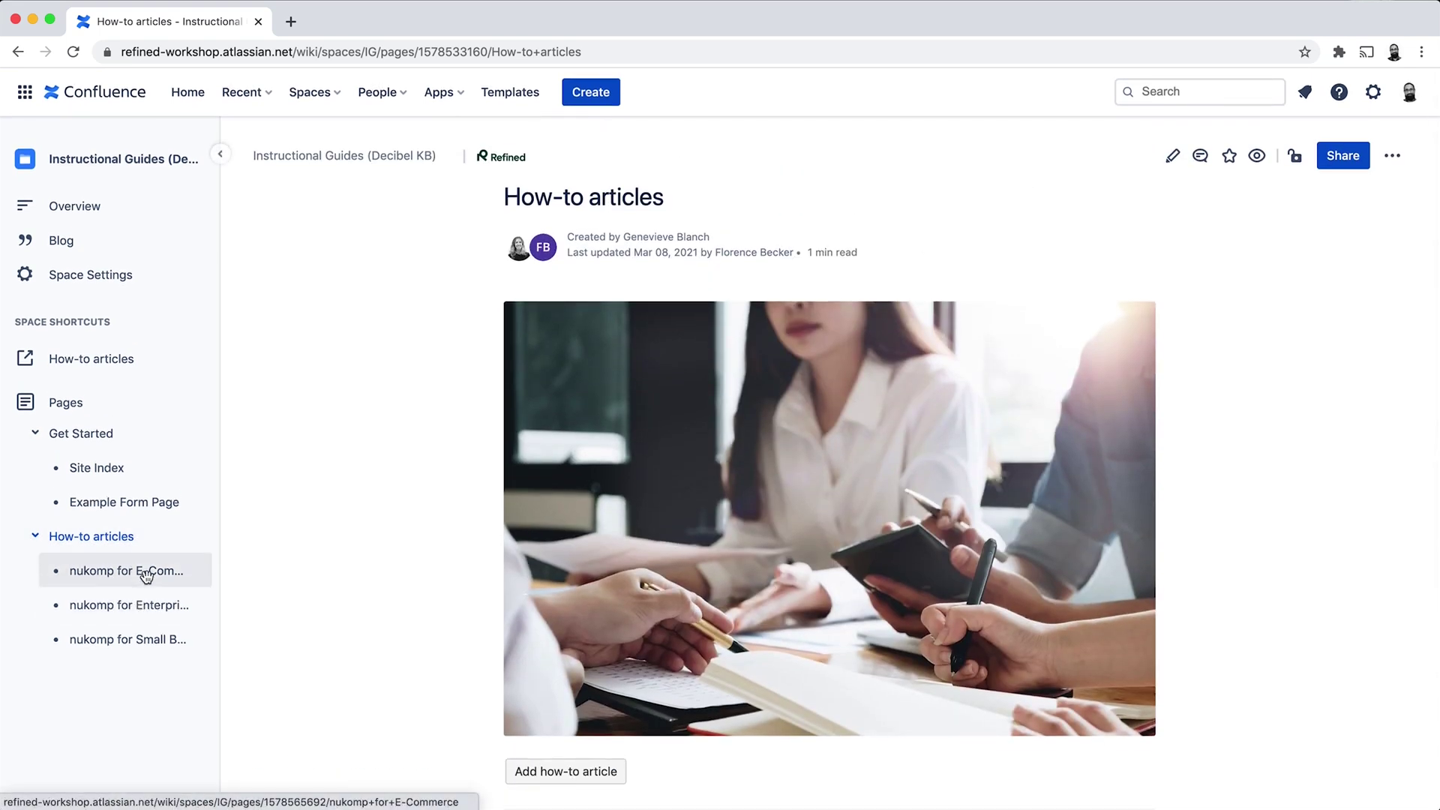
Step: Open the nukomp for E-Commerce article and scroll through it
click(146, 574)
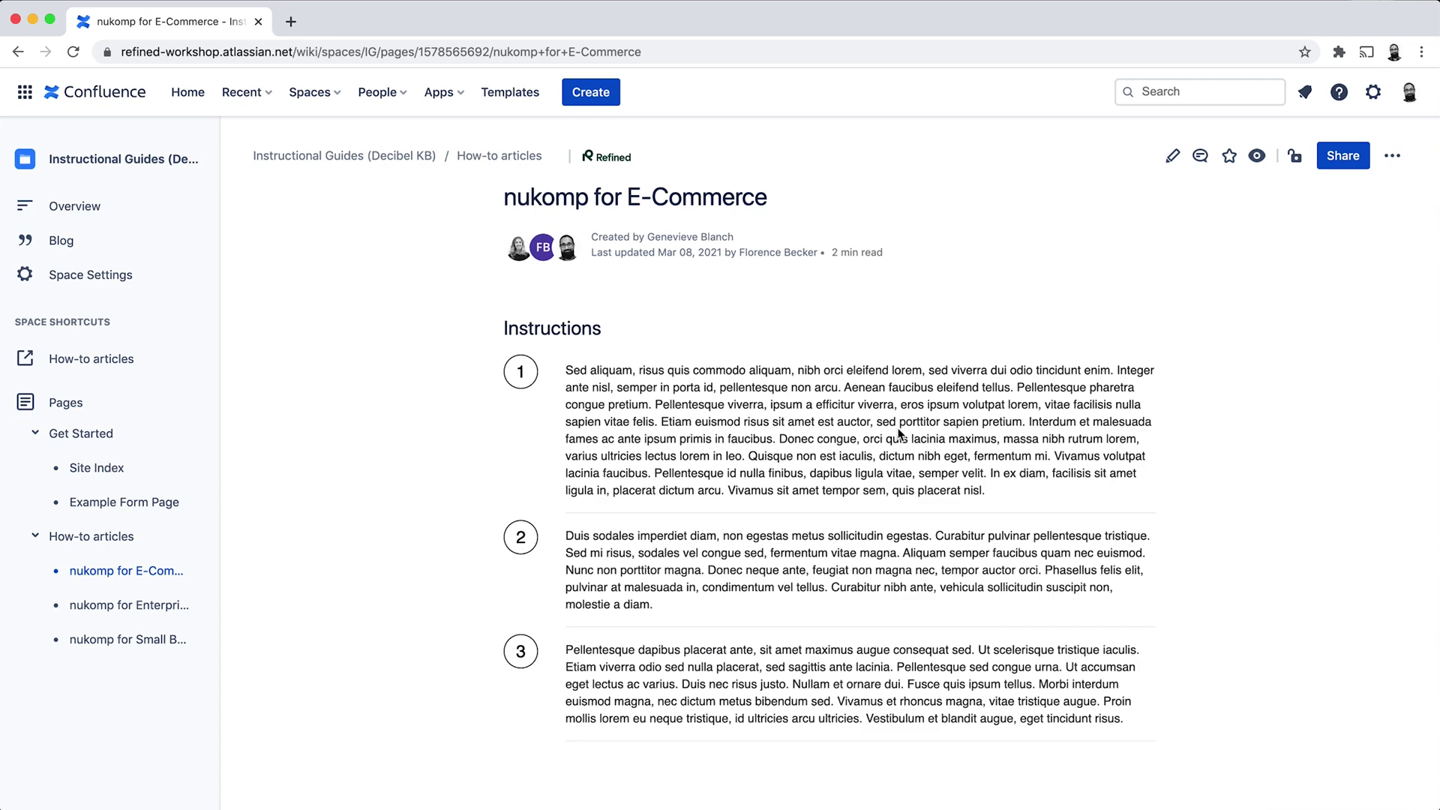
scroll(900, 433, down, 2)
scroll(900, 433, up, 2)
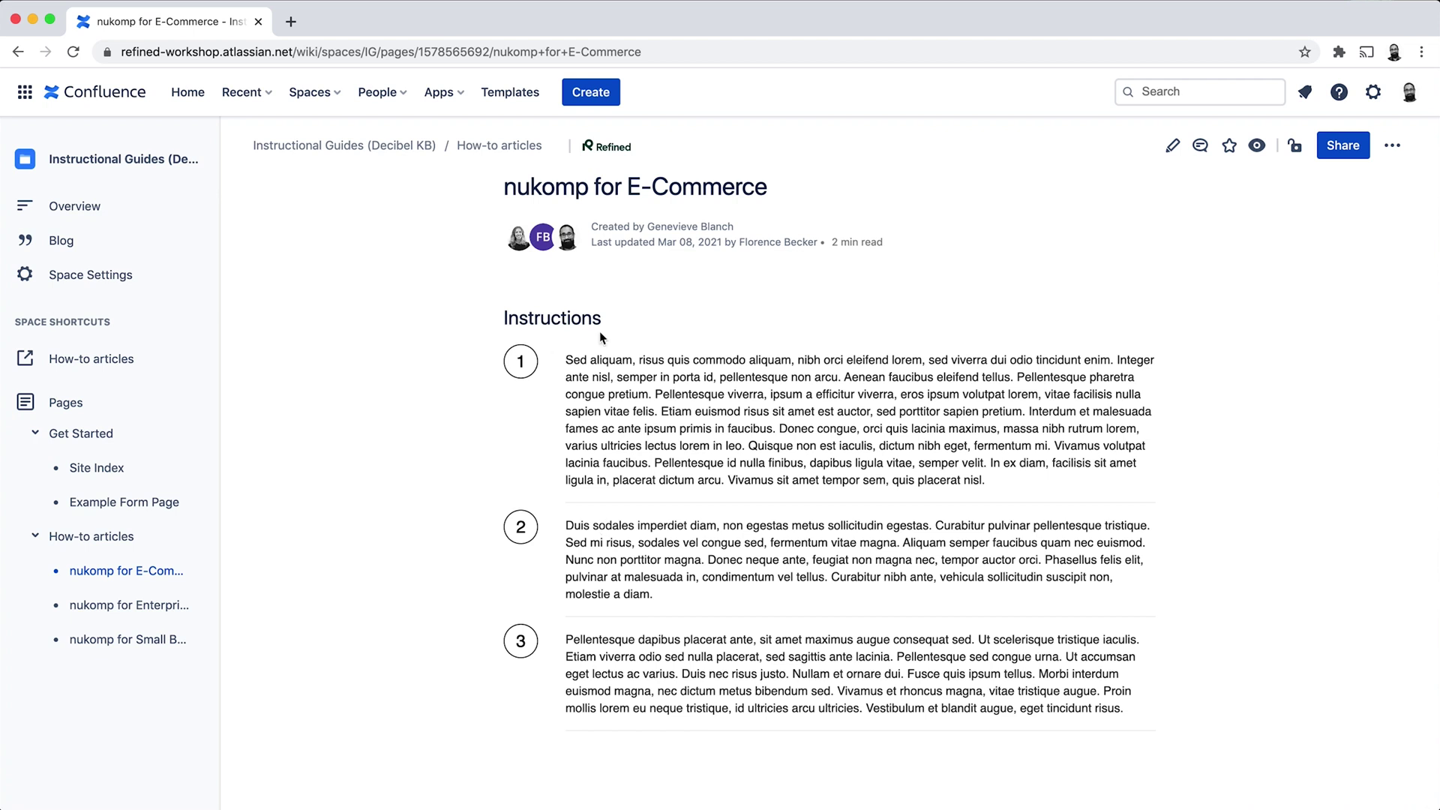
Step: Open nukomp for Enterprise and show its On Premise instructions after checking On Cloud
click(164, 601)
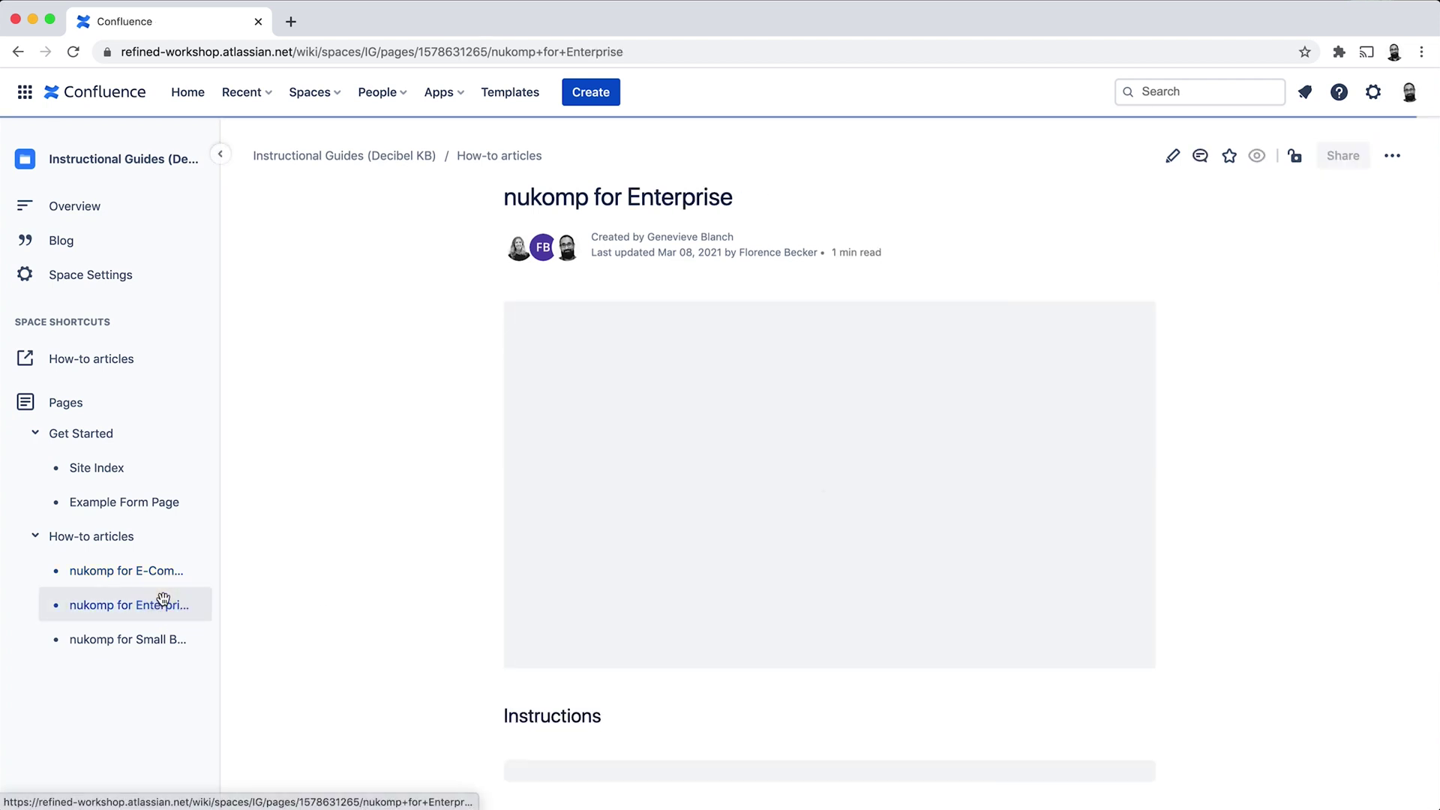
scroll(803, 486, down, 4)
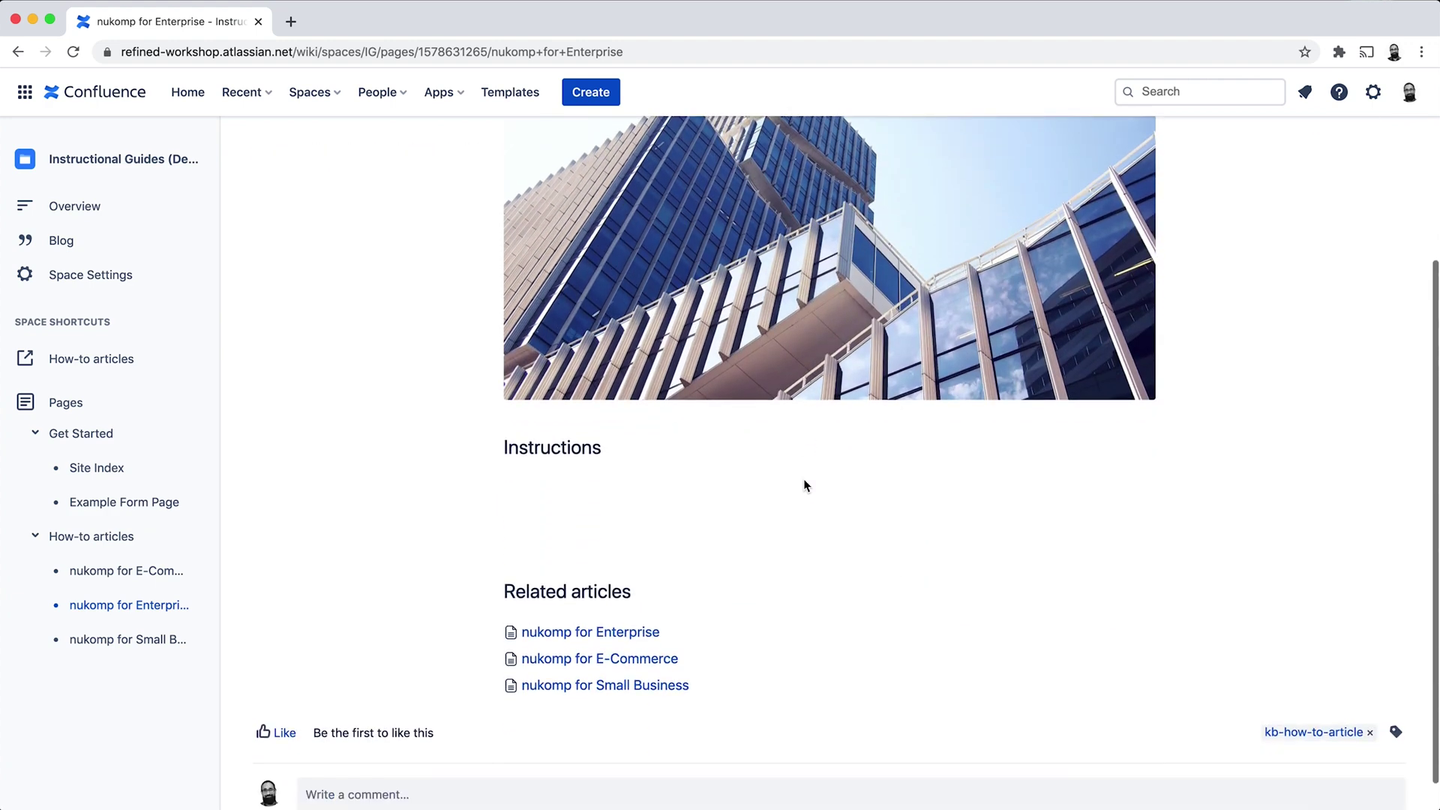
click(629, 498)
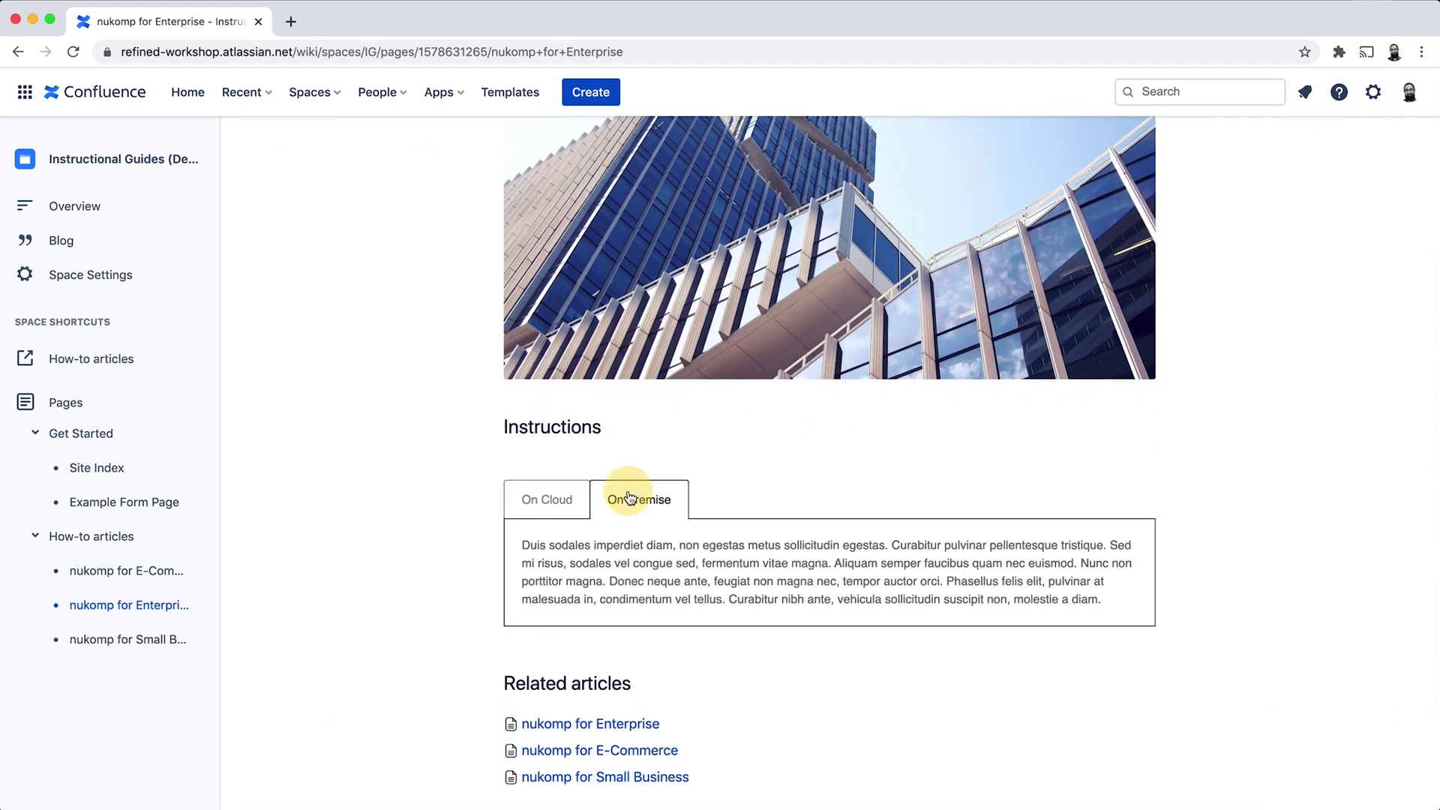
click(547, 498)
click(643, 499)
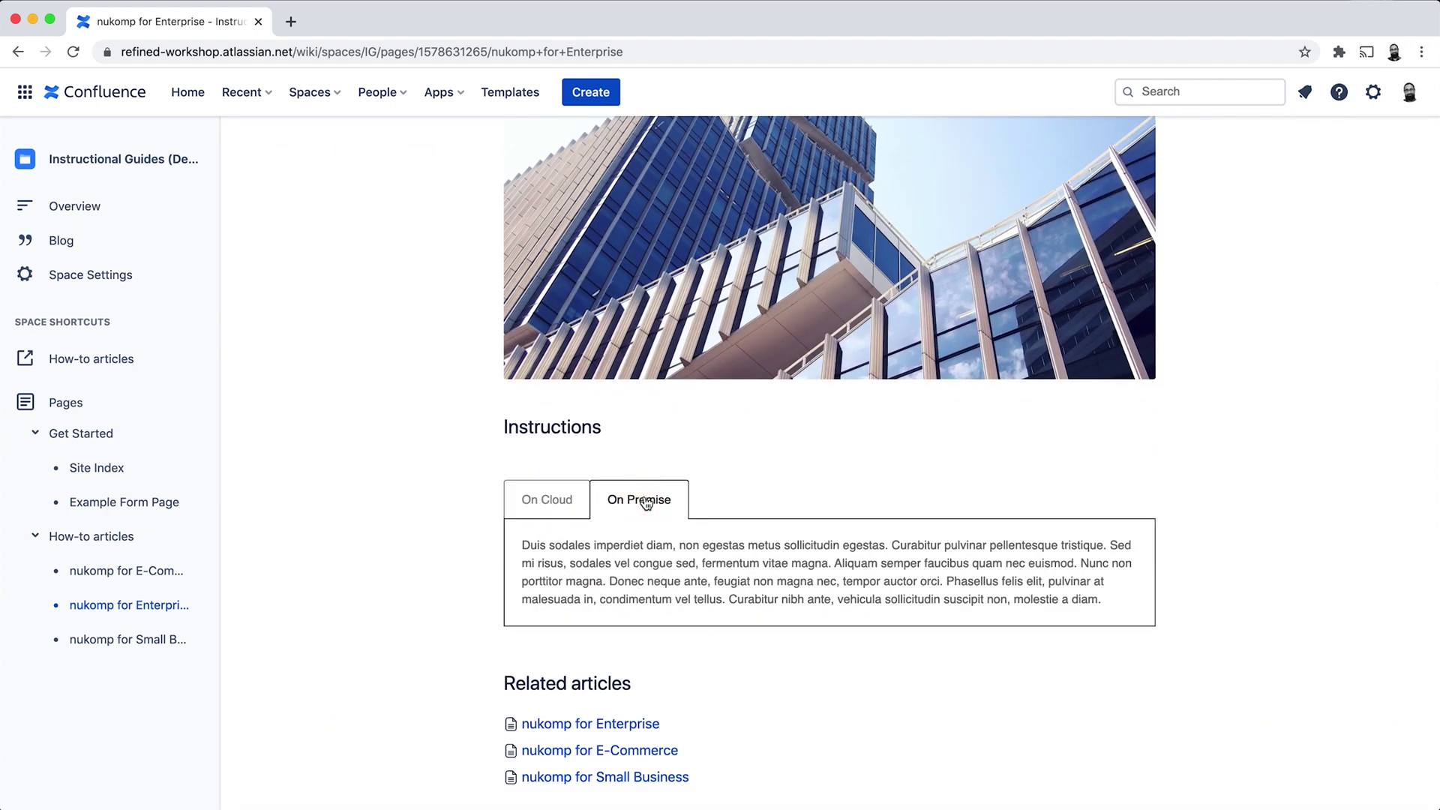
Step: Open nukomp for Small Business and expand Starting out, Good to know and More content
click(161, 631)
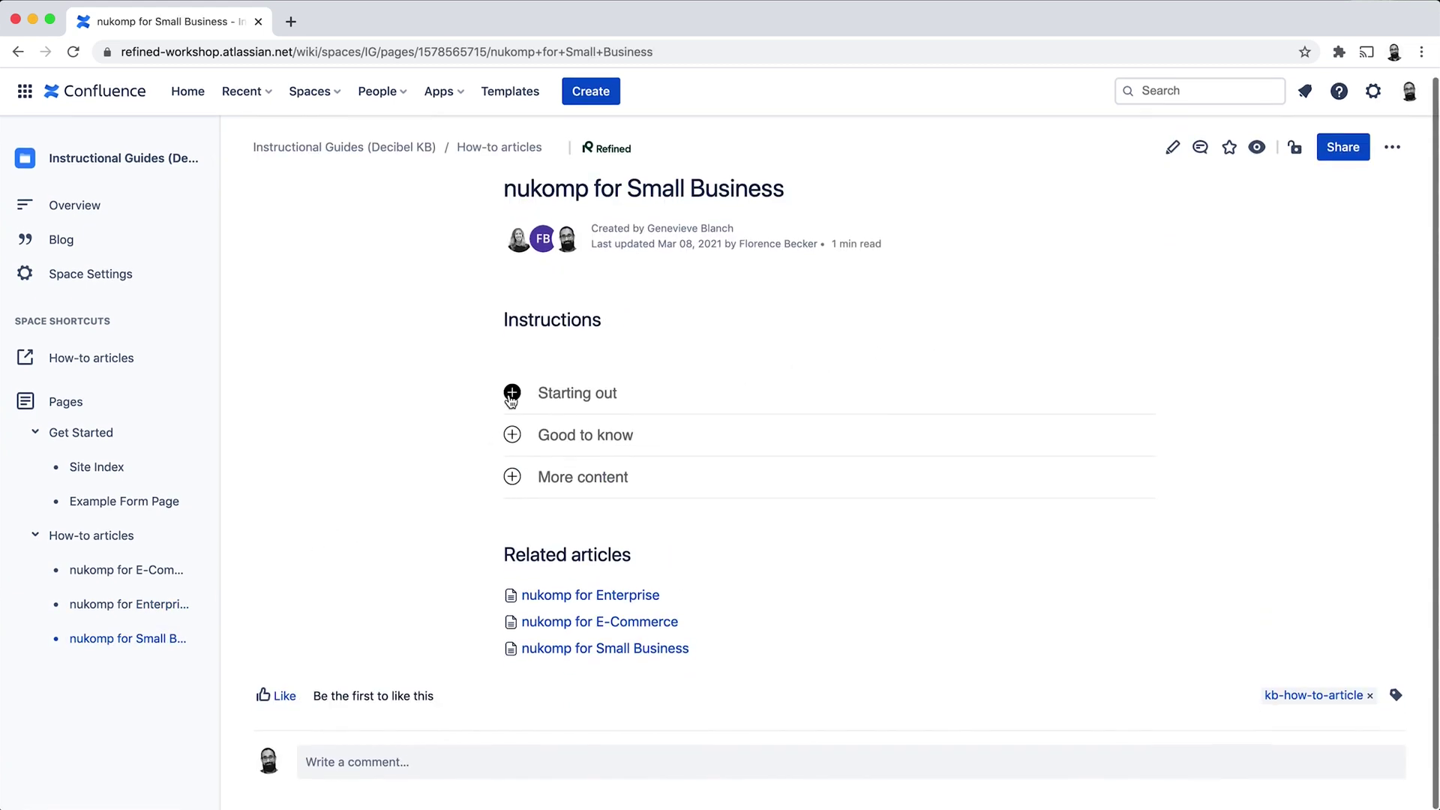
click(511, 394)
click(513, 537)
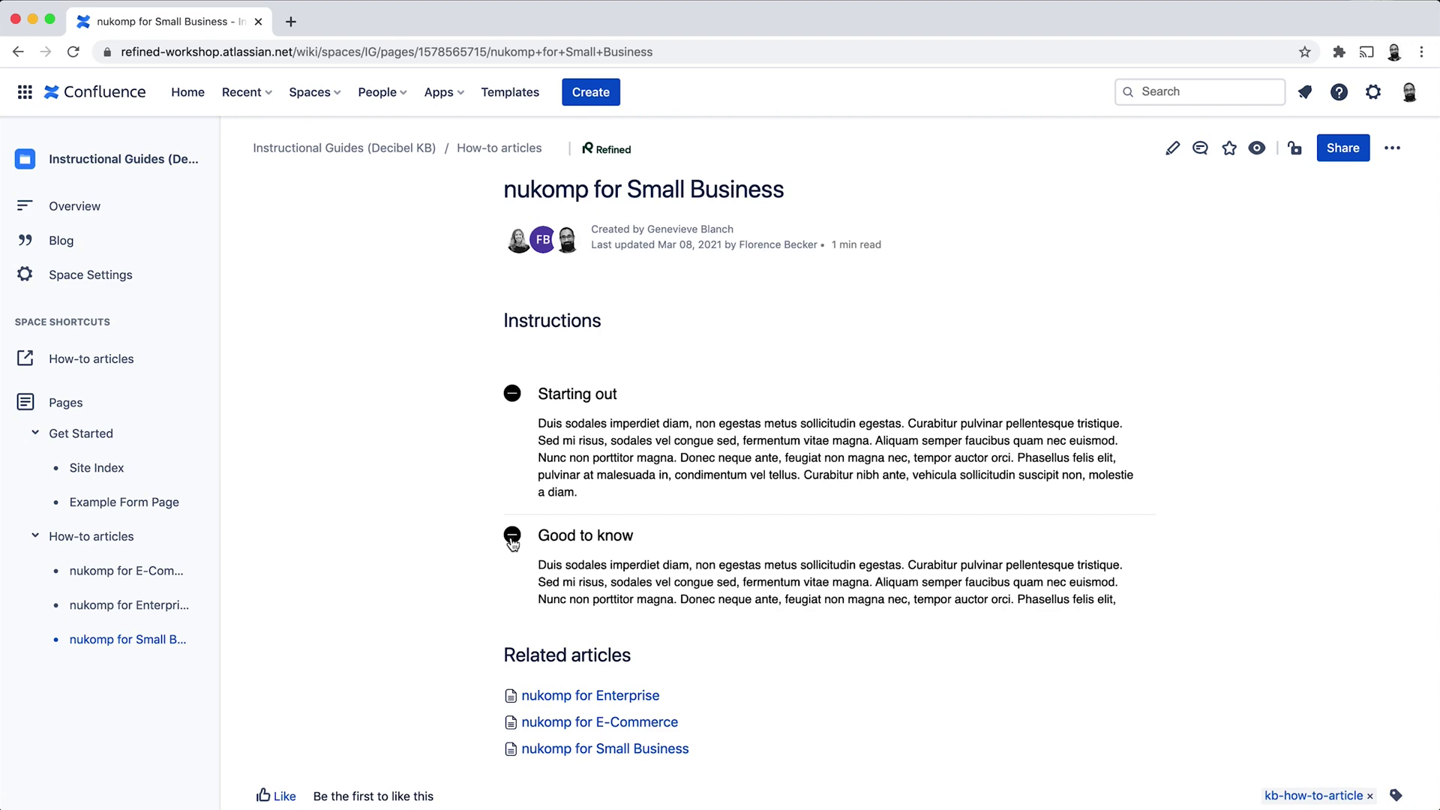
click(512, 676)
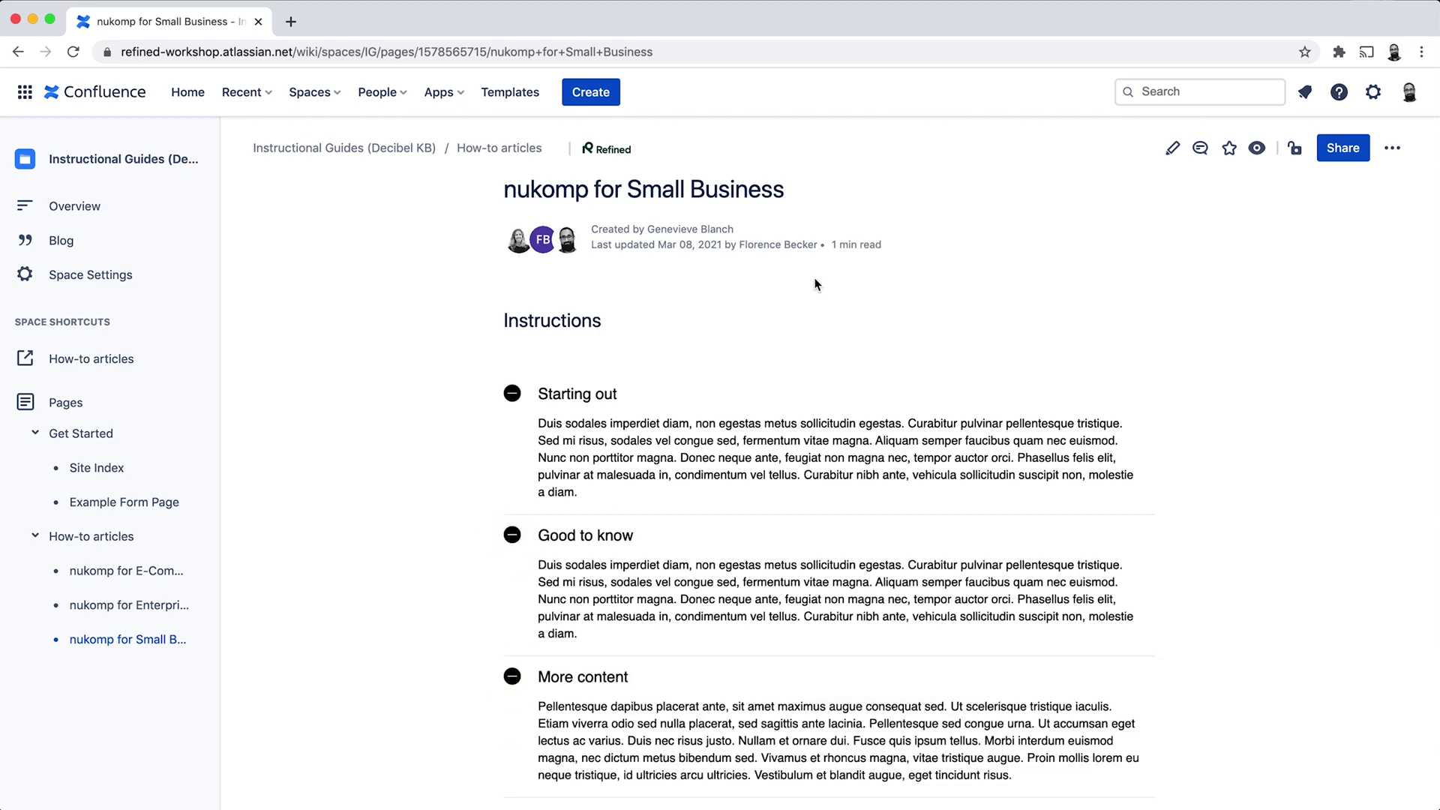
scroll(817, 284, up, 1)
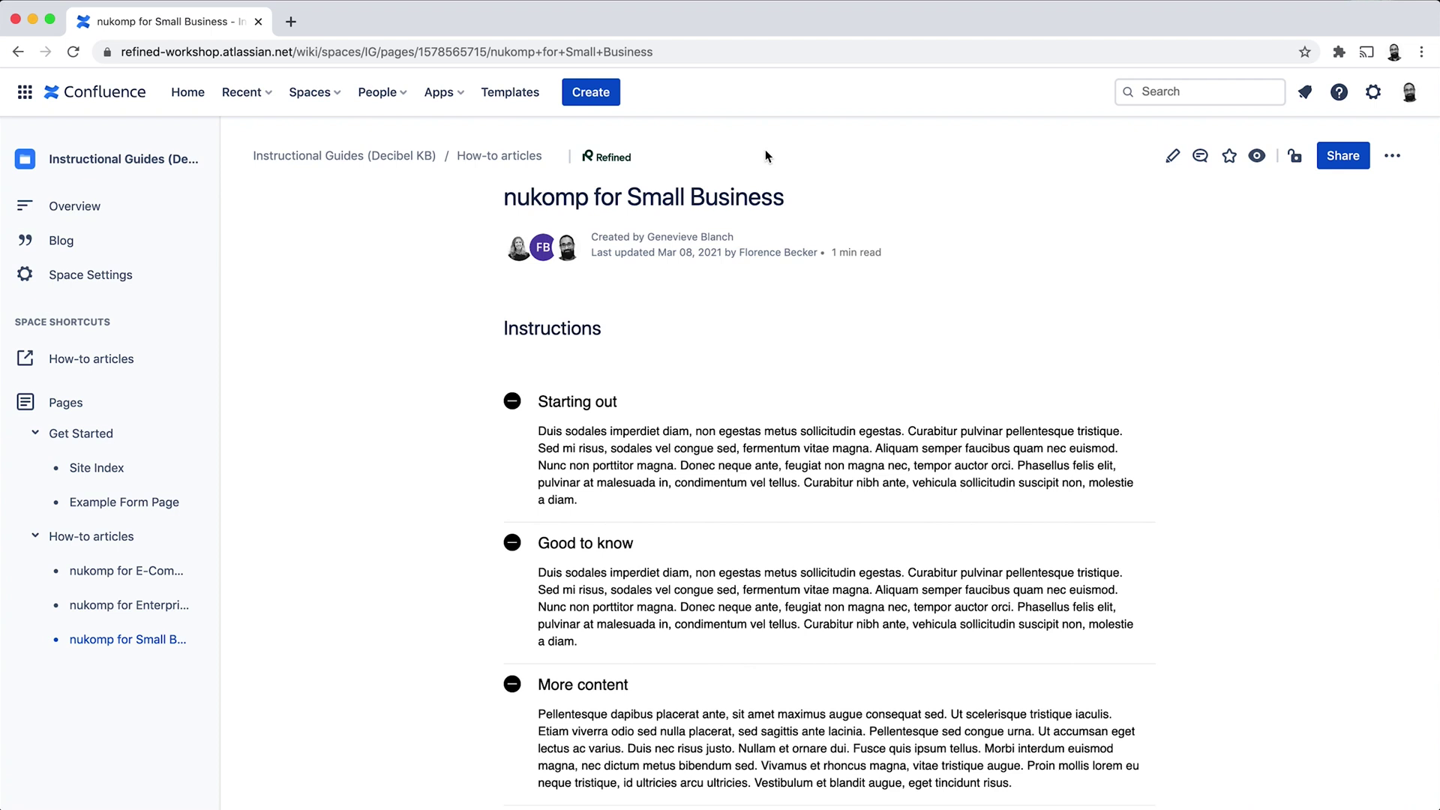
Step: Go from Apps > Refined configuration to Refined Administration in a new tab
click(457, 92)
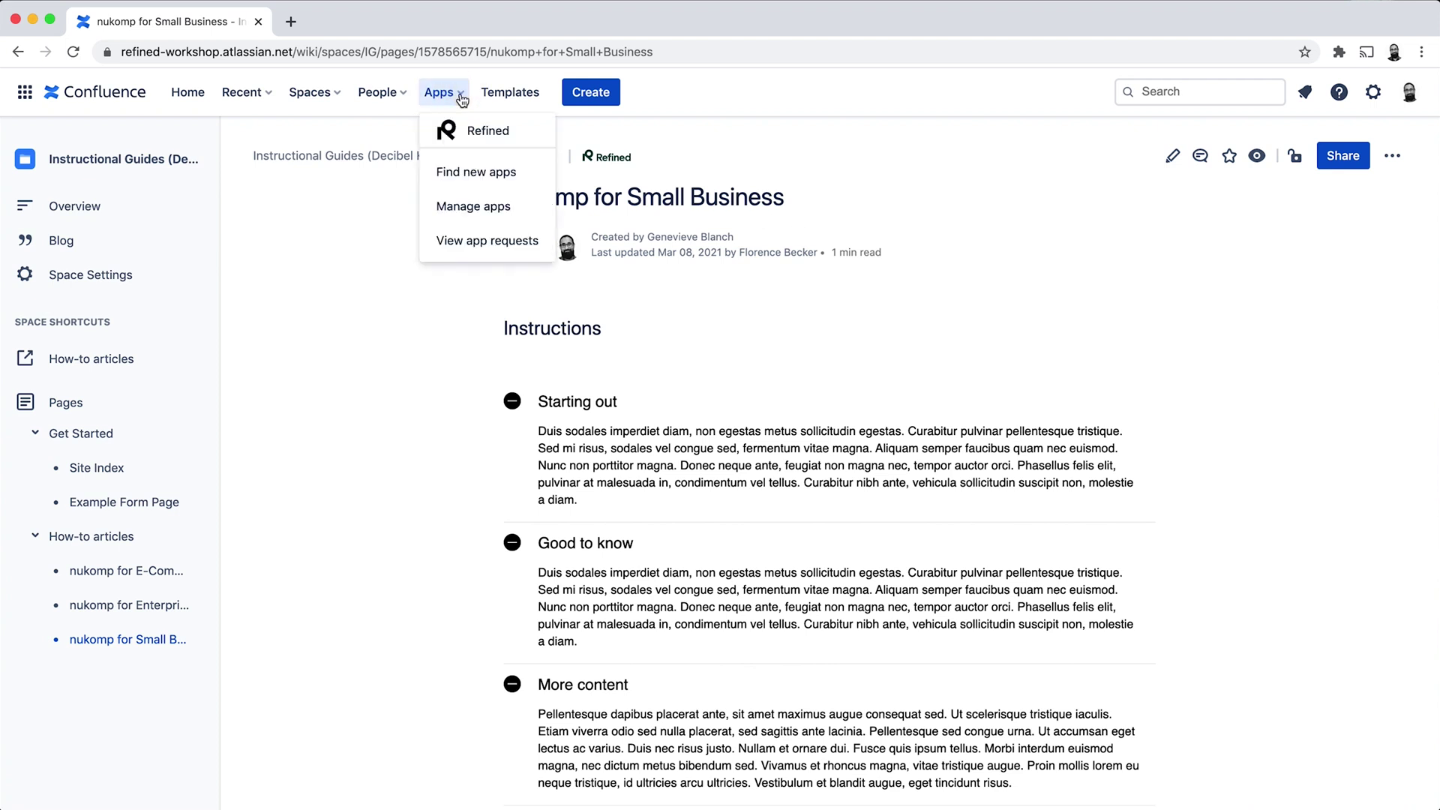
click(512, 143)
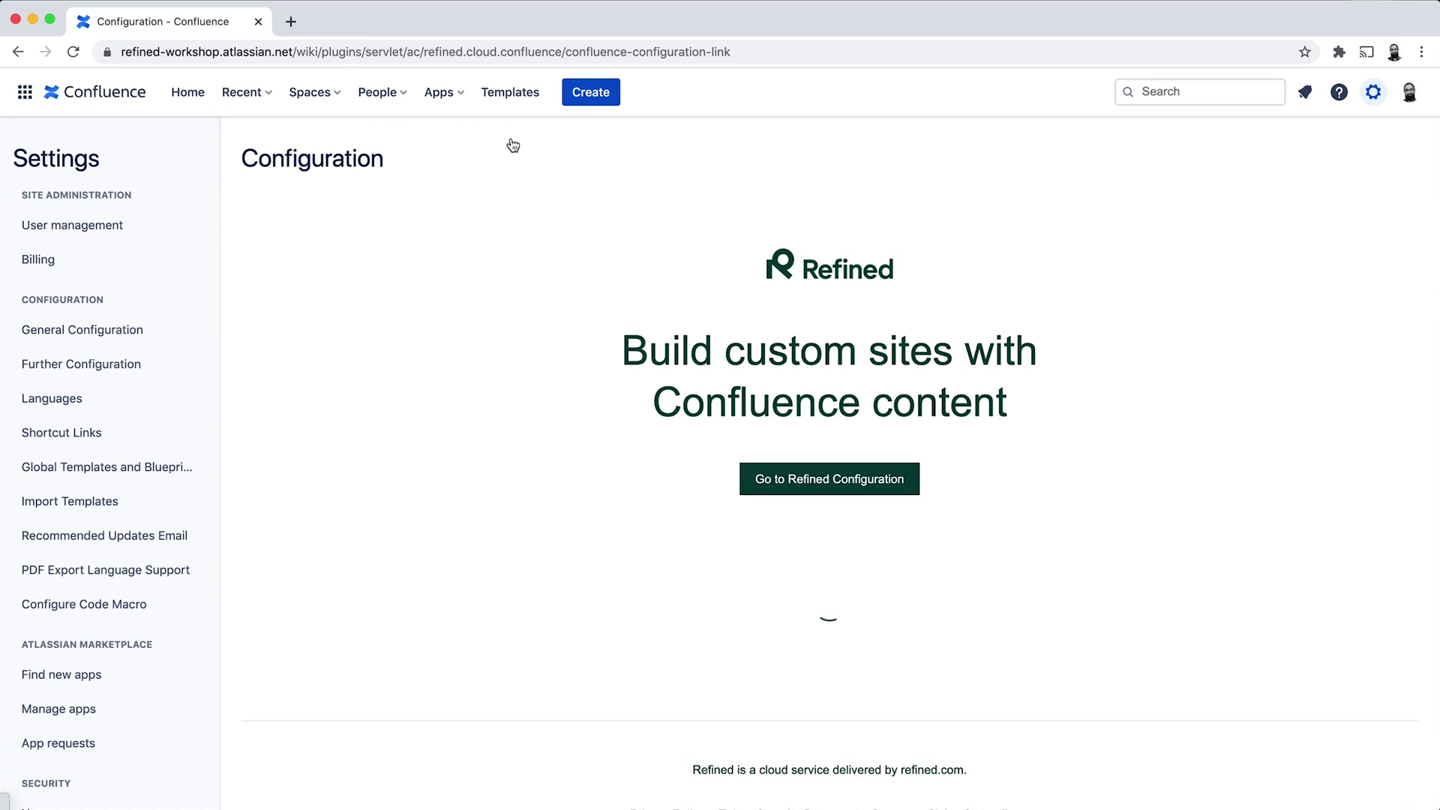
click(859, 485)
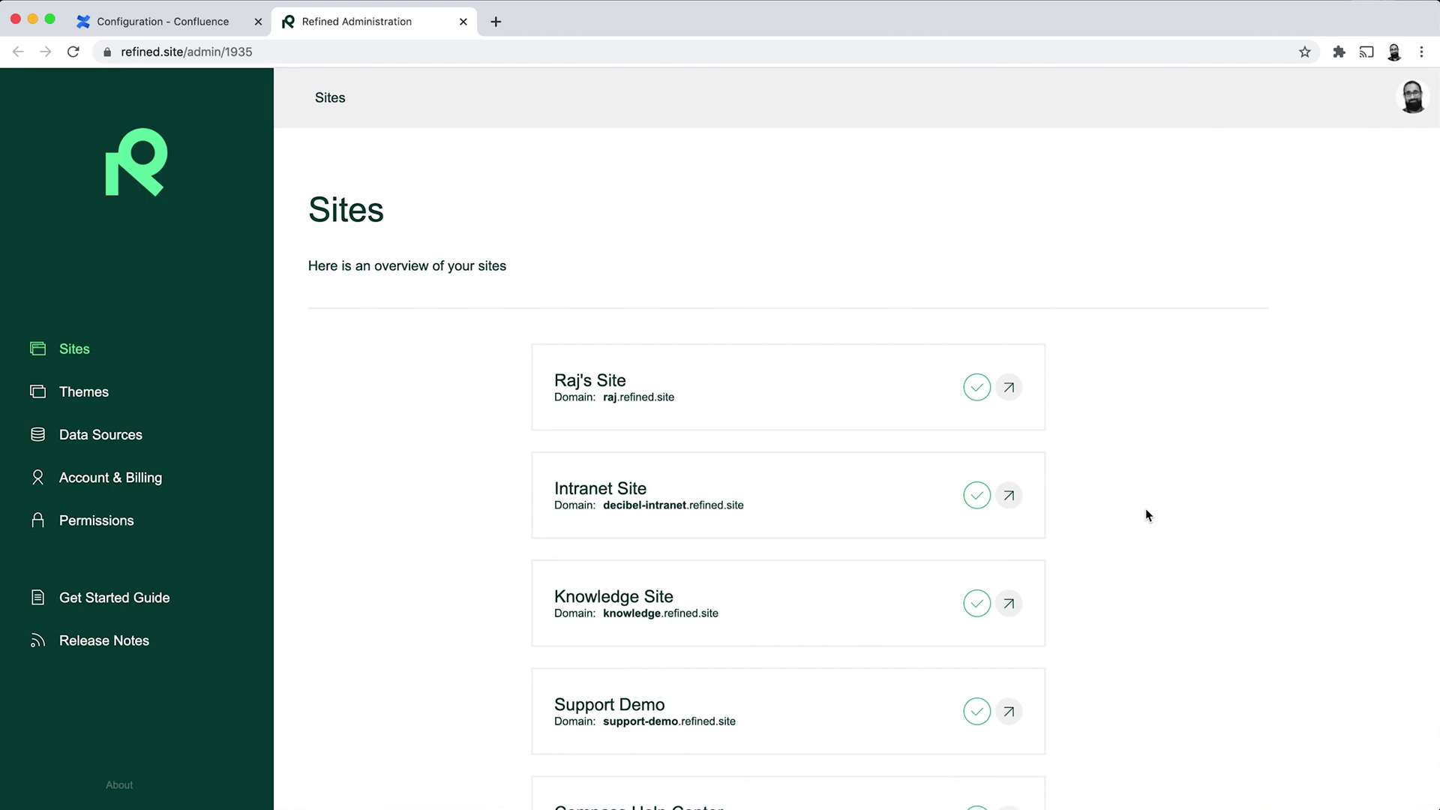
scroll(1147, 515, down, 5)
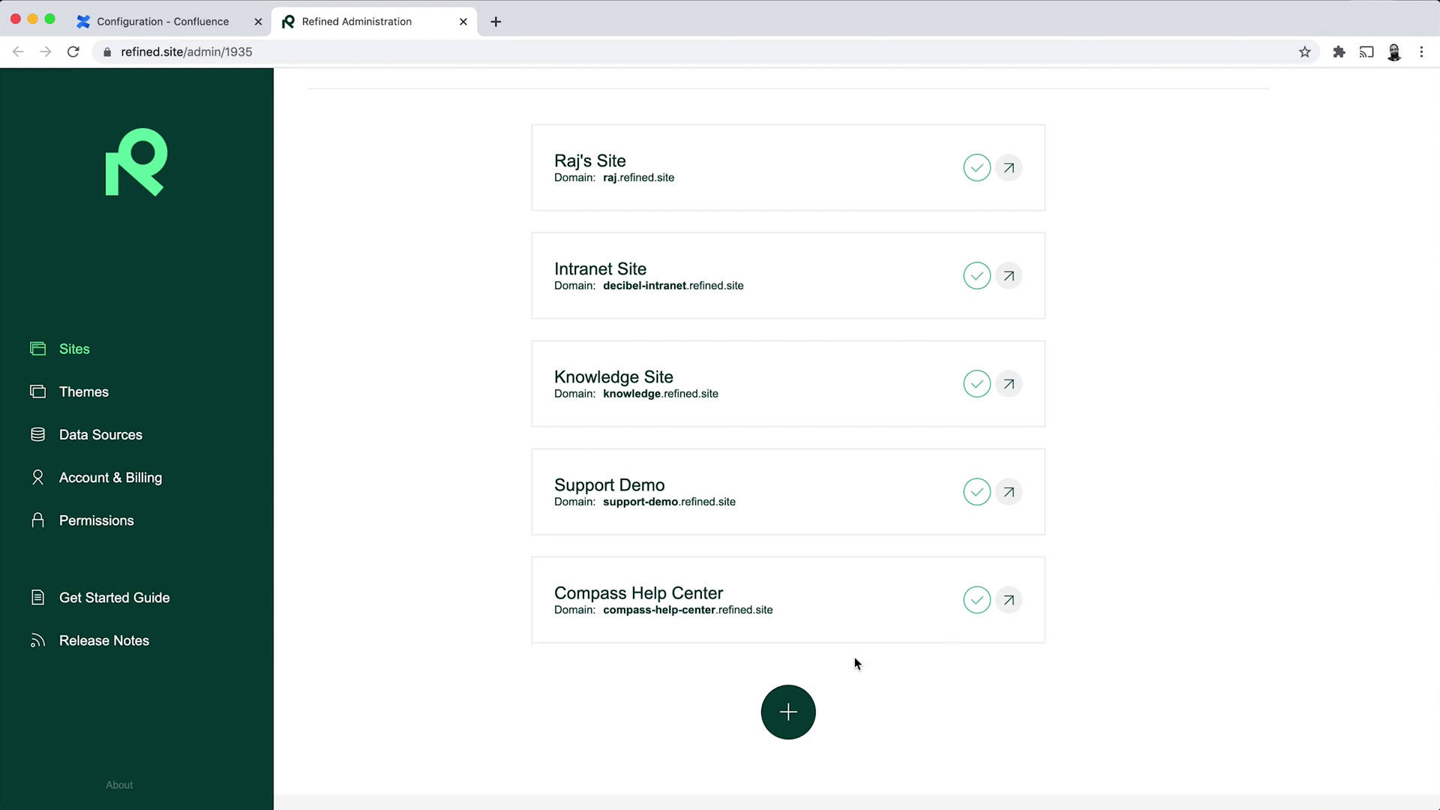
Step: Create a new site 'Kb site' with subdomain 'kbsite'
click(786, 717)
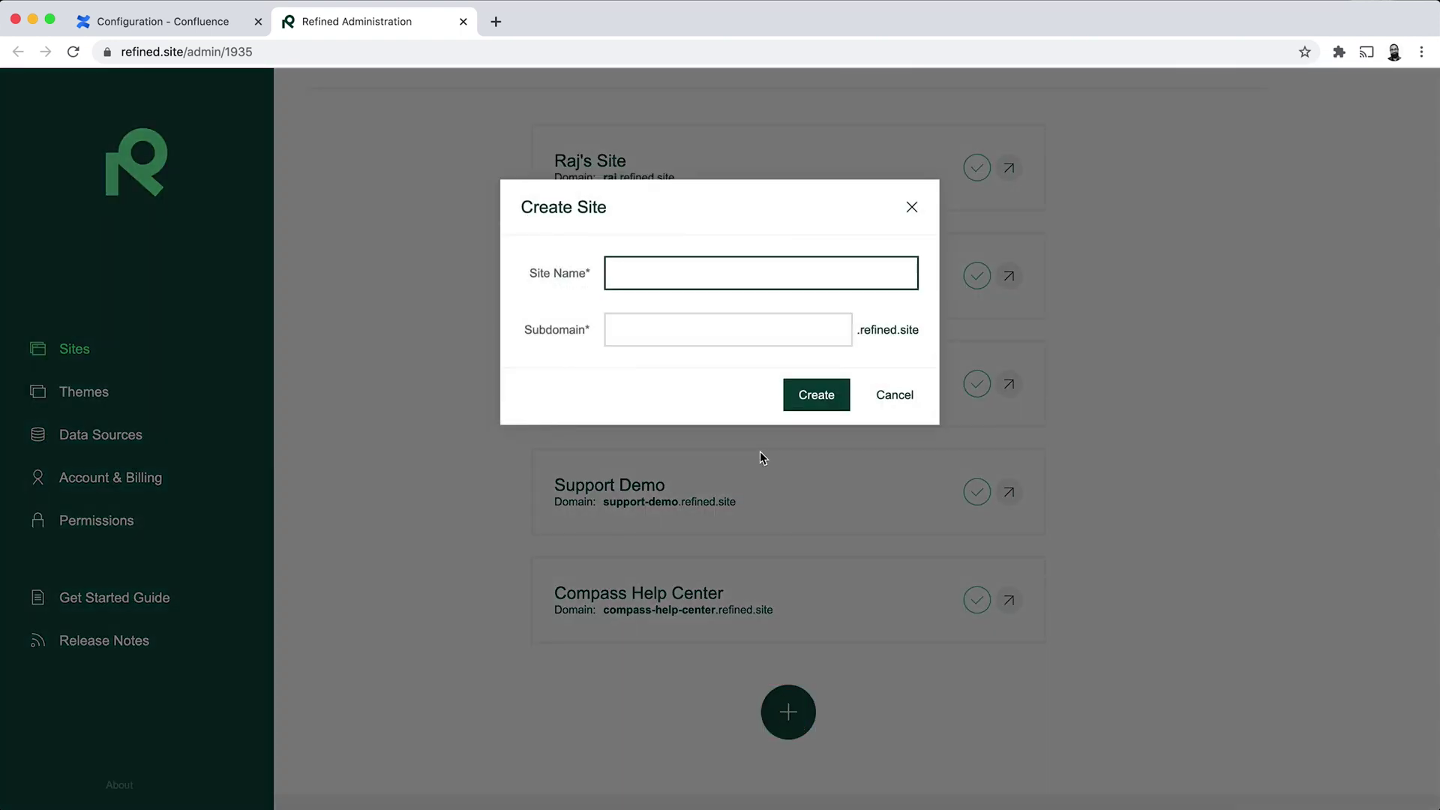
text(Kb site)
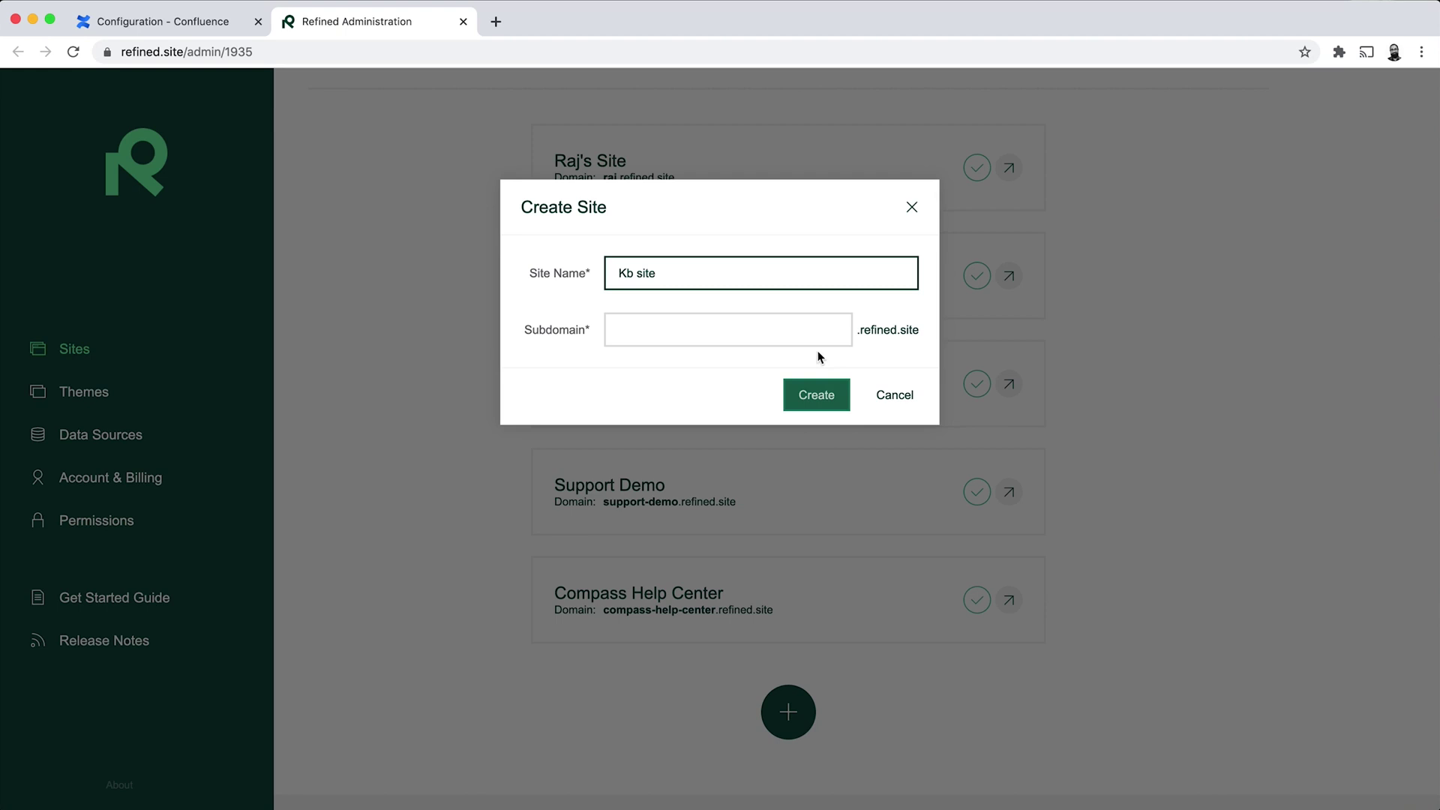
click(820, 330)
text(kbsite)
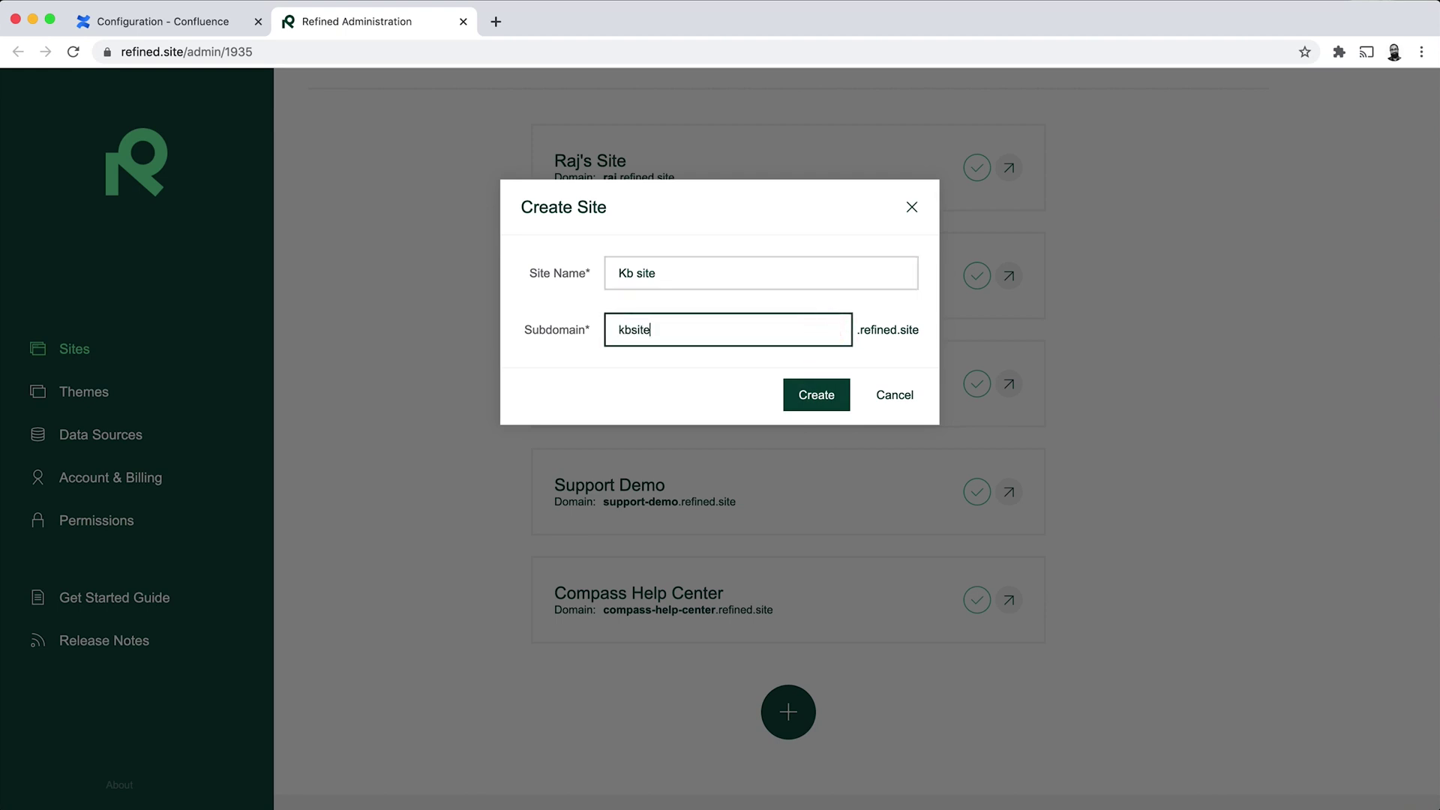
click(820, 396)
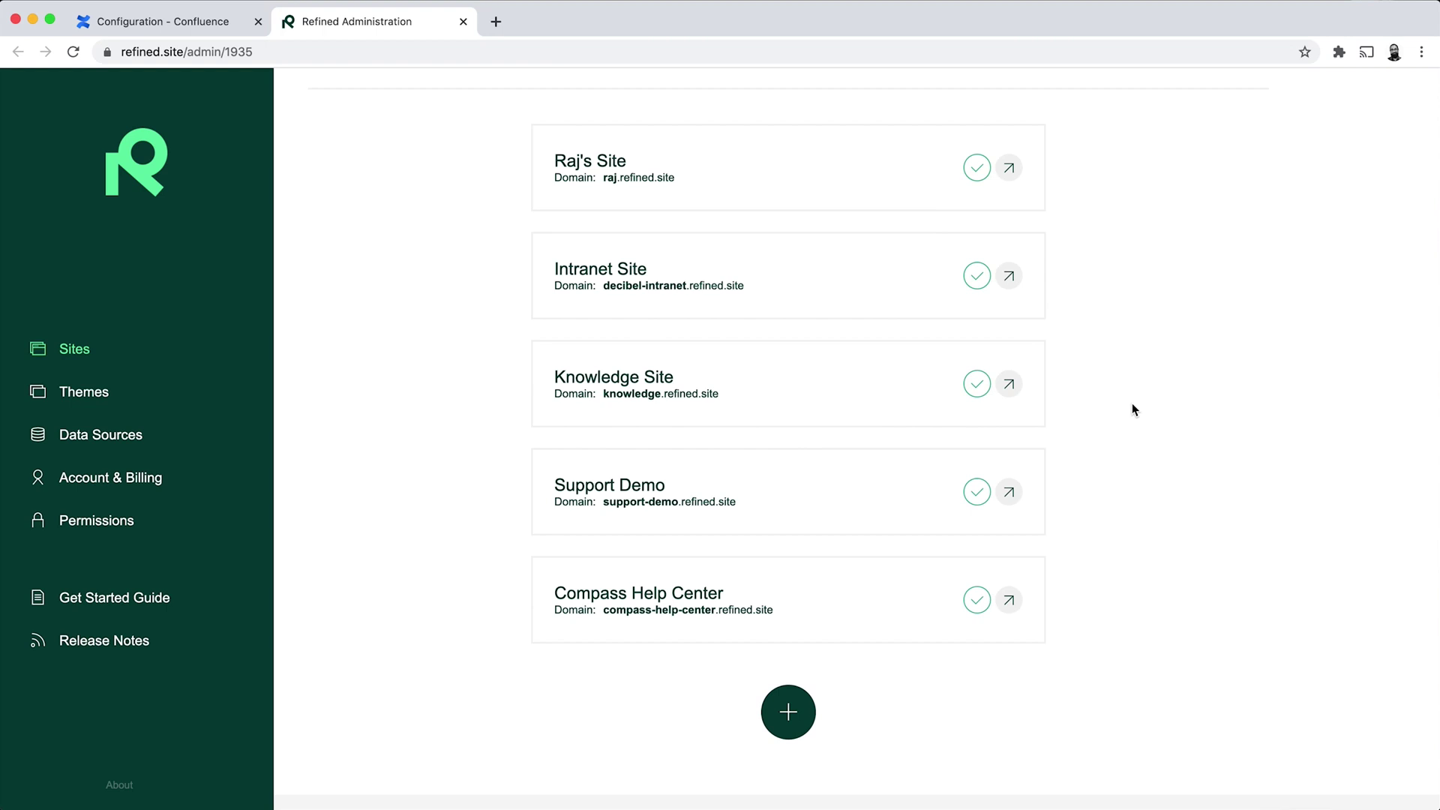
scroll(1134, 409, down, 1)
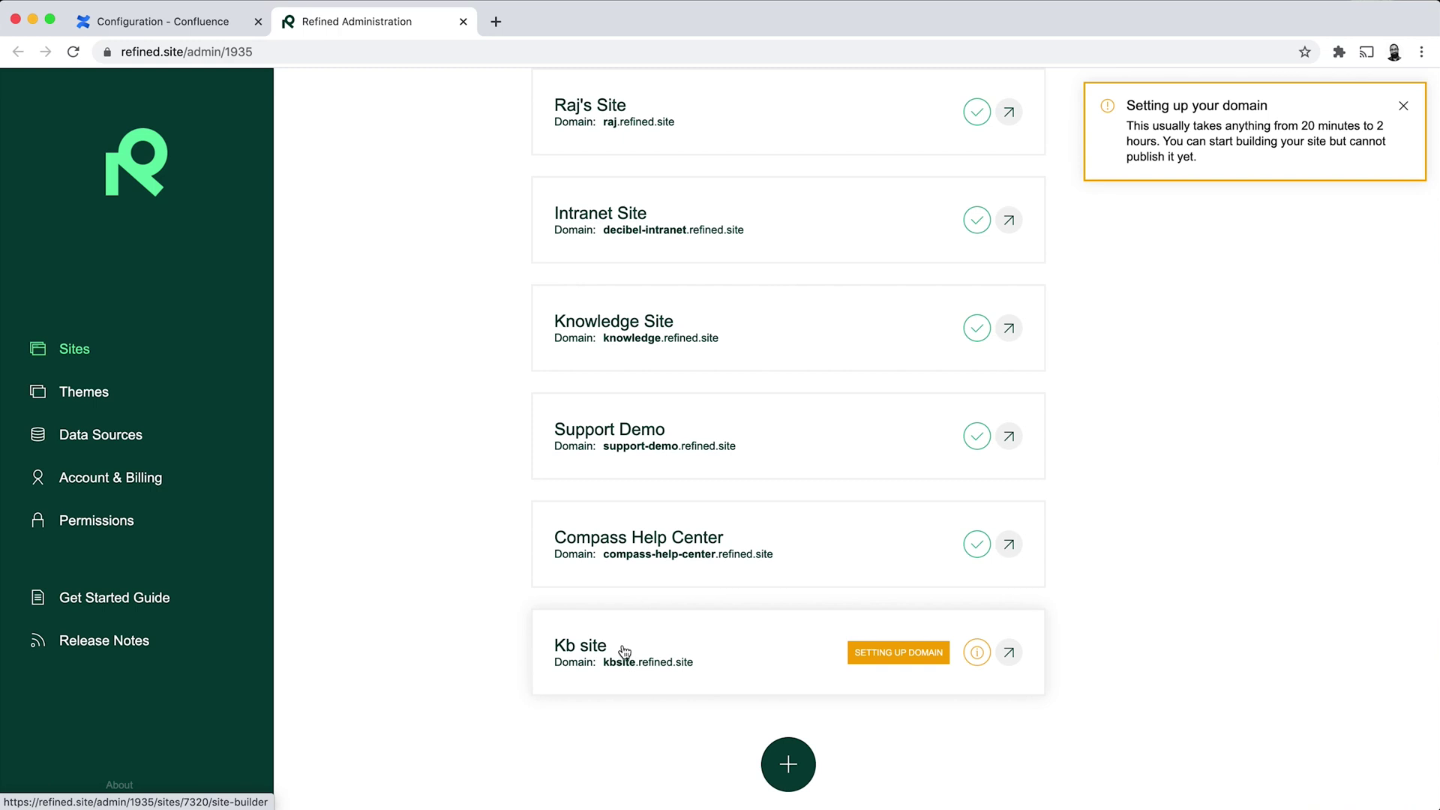
Step: Add a new page titled 'Instructions' to the Kb site in the Site Builder
click(623, 649)
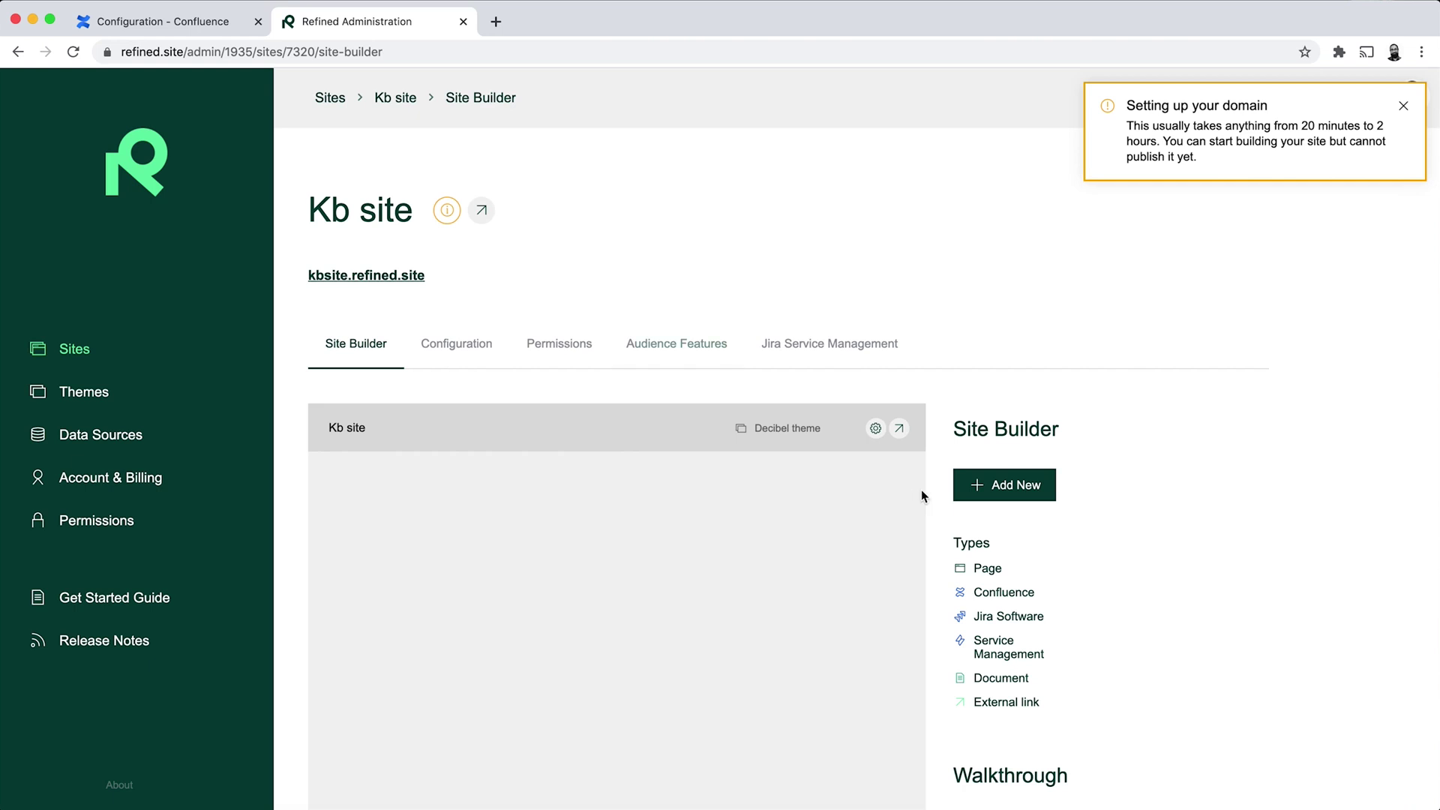
click(1010, 492)
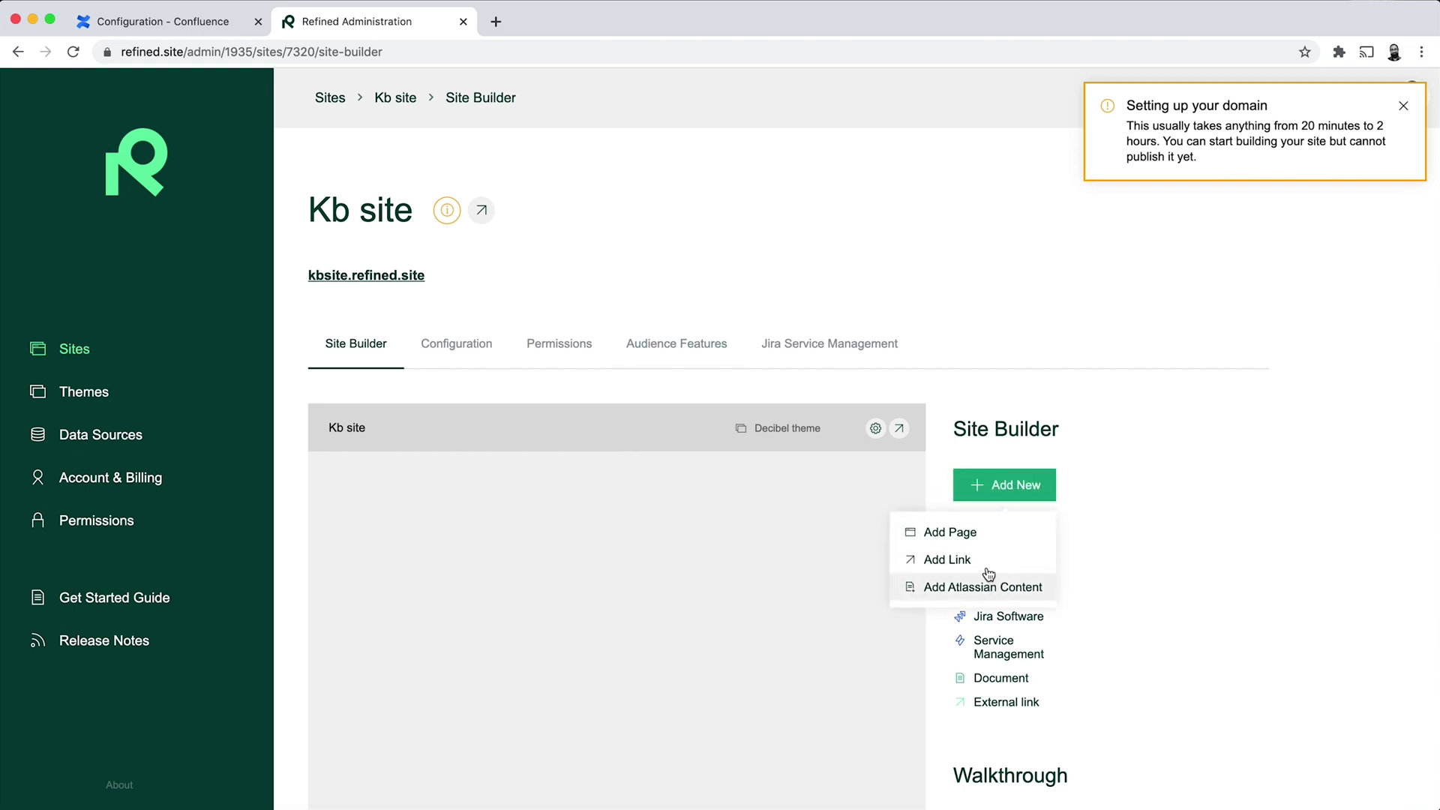
click(971, 533)
text(I)
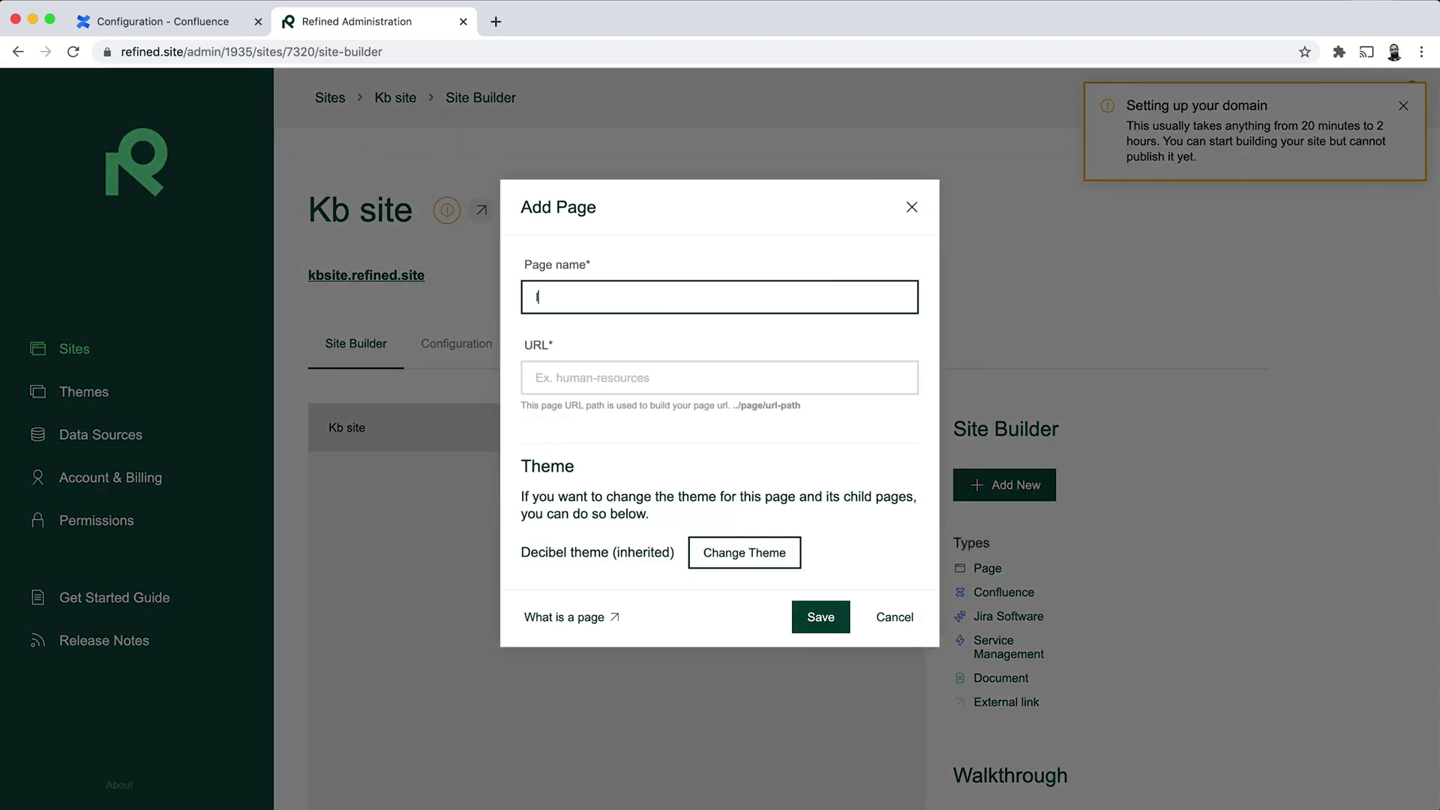
text(nstructions)
click(862, 373)
text(ints)
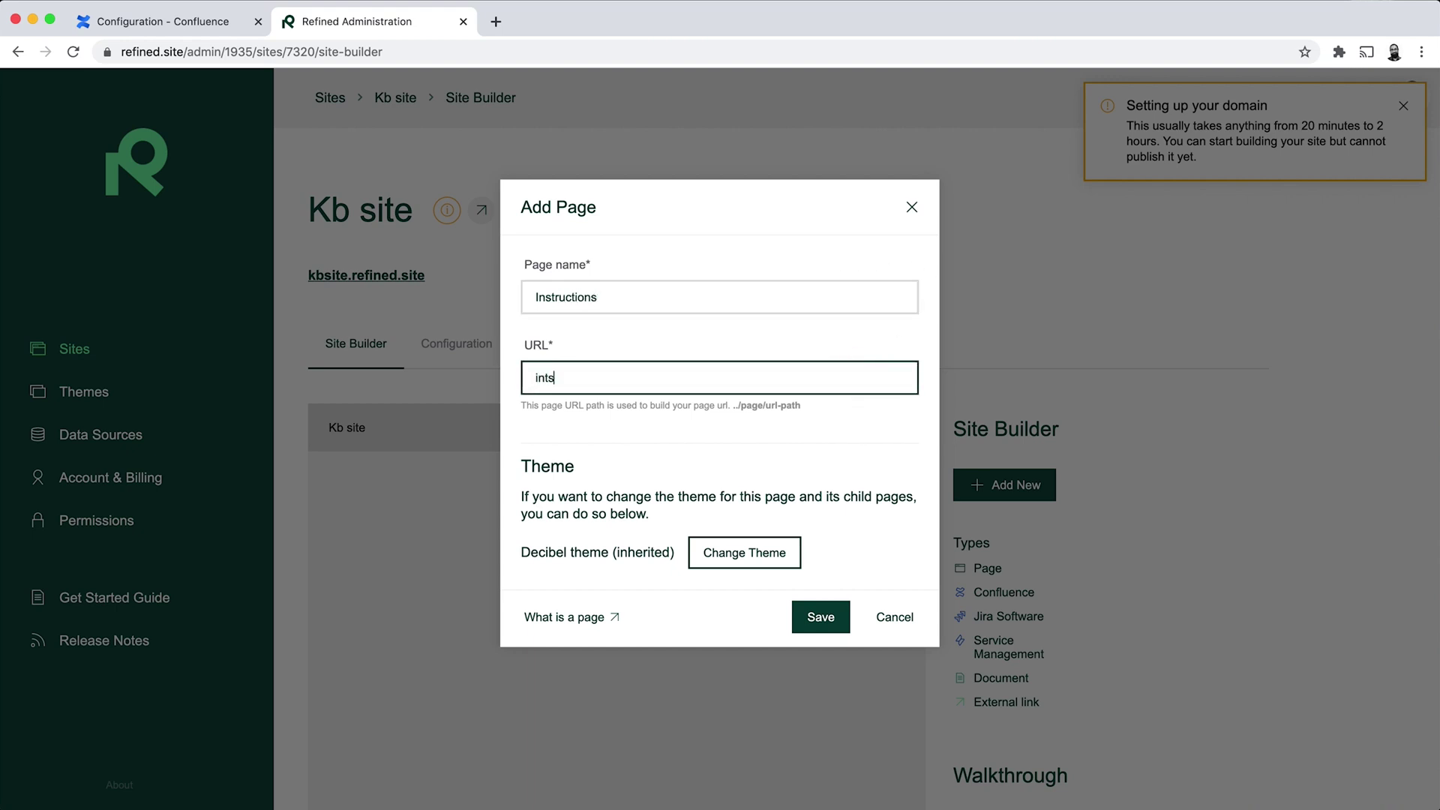
key(BackSpace)
key(BackSpace)
text(st)
click(822, 617)
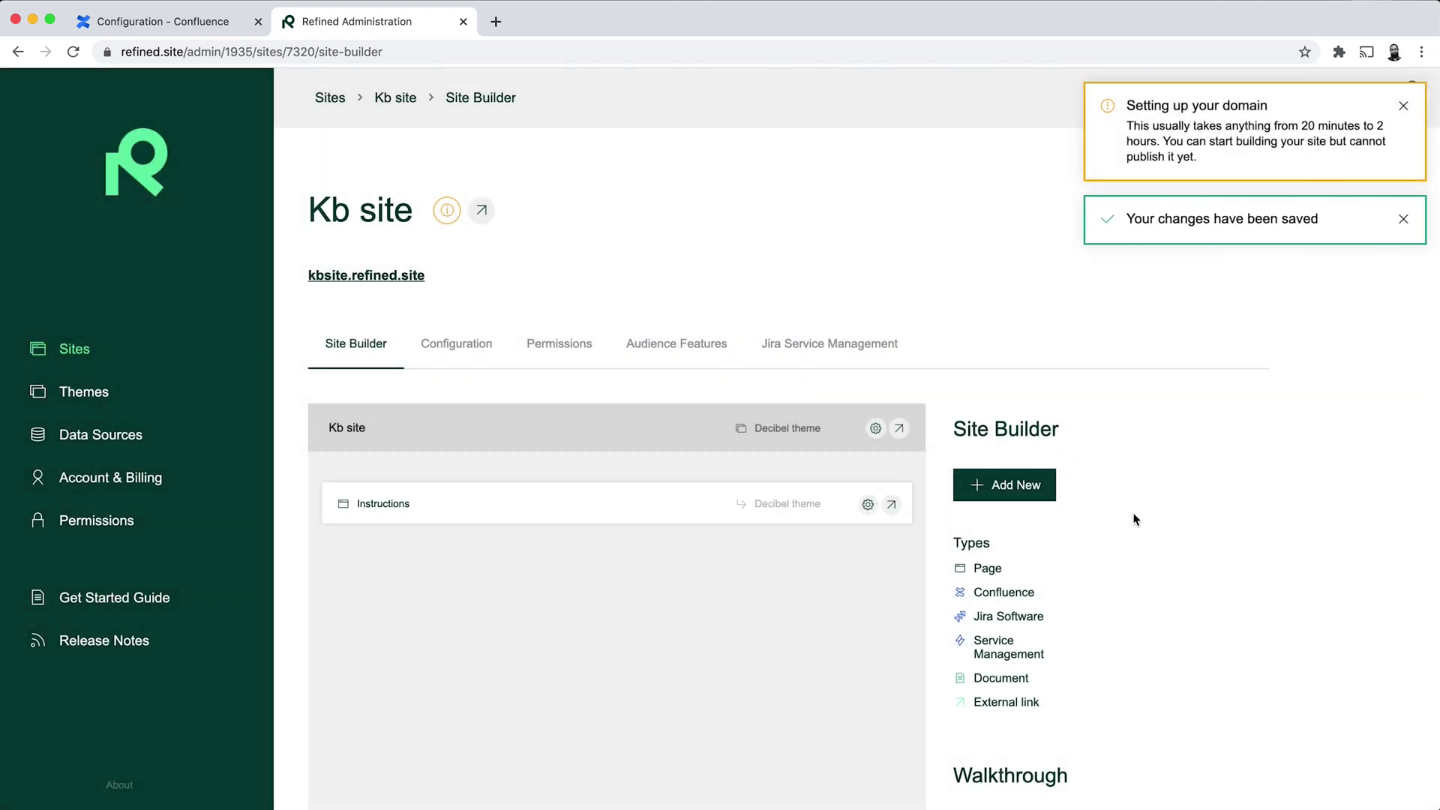
Step: Add the Design Confluence space as Atlassian content and nest it under Instructions
click(1012, 491)
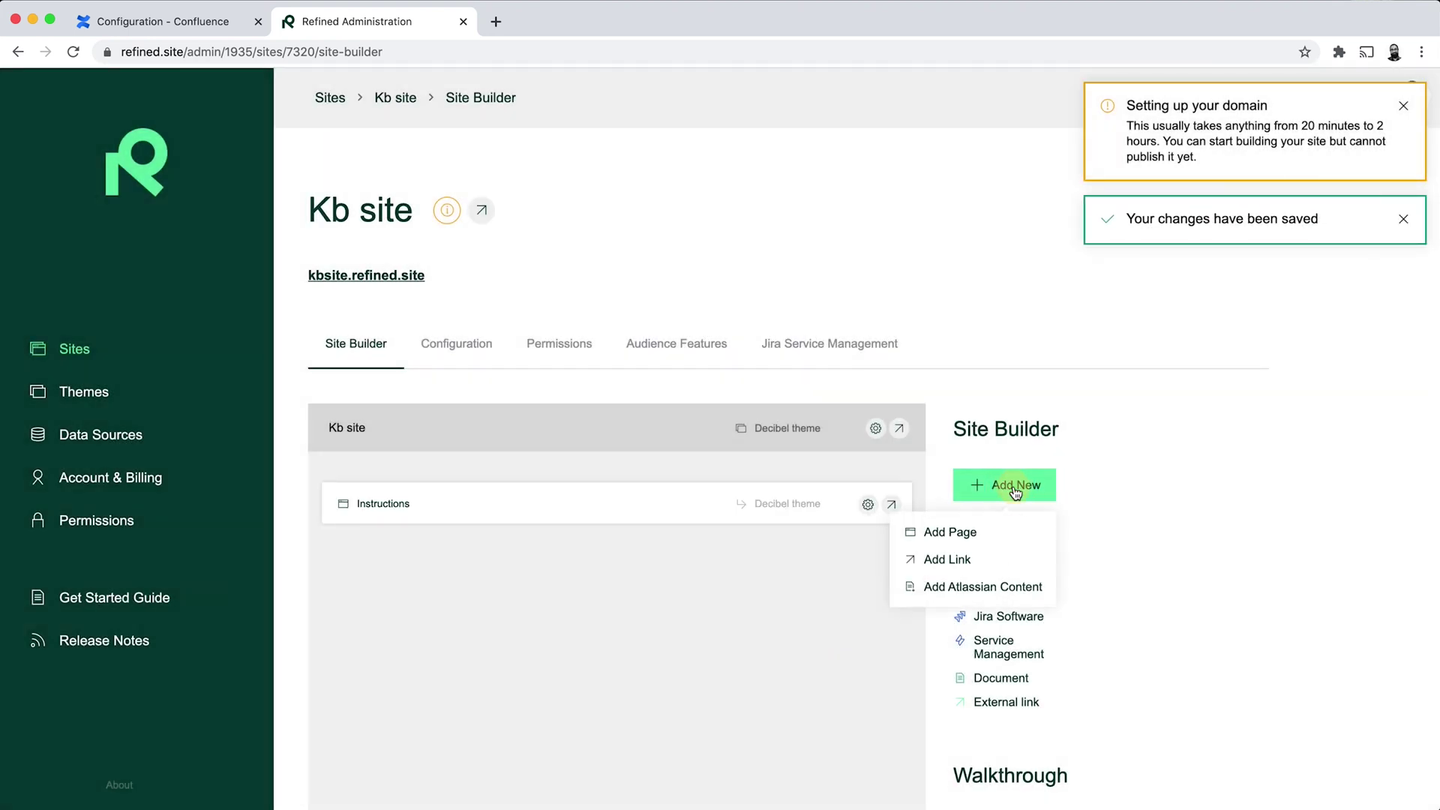
click(1006, 586)
text(design)
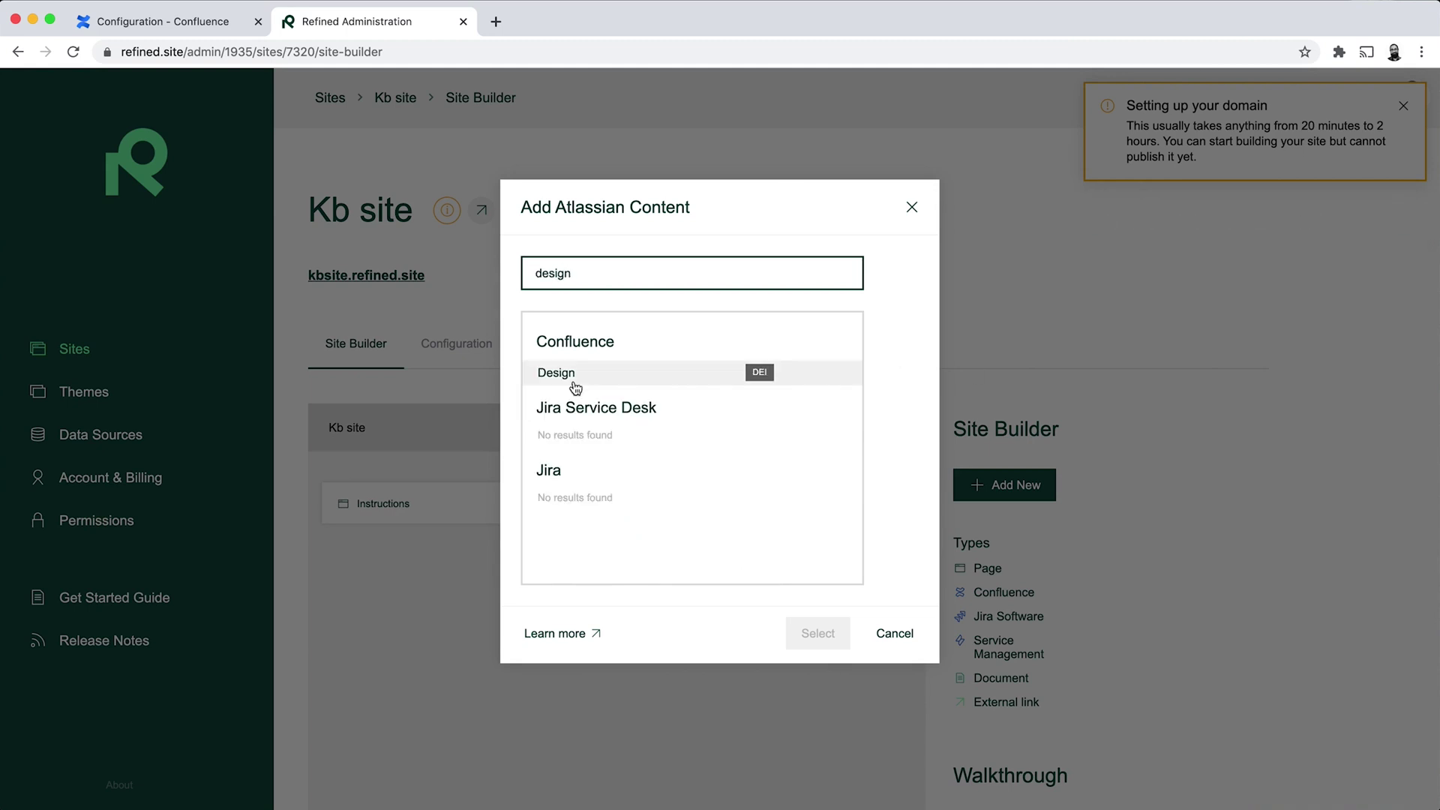
click(575, 385)
click(819, 635)
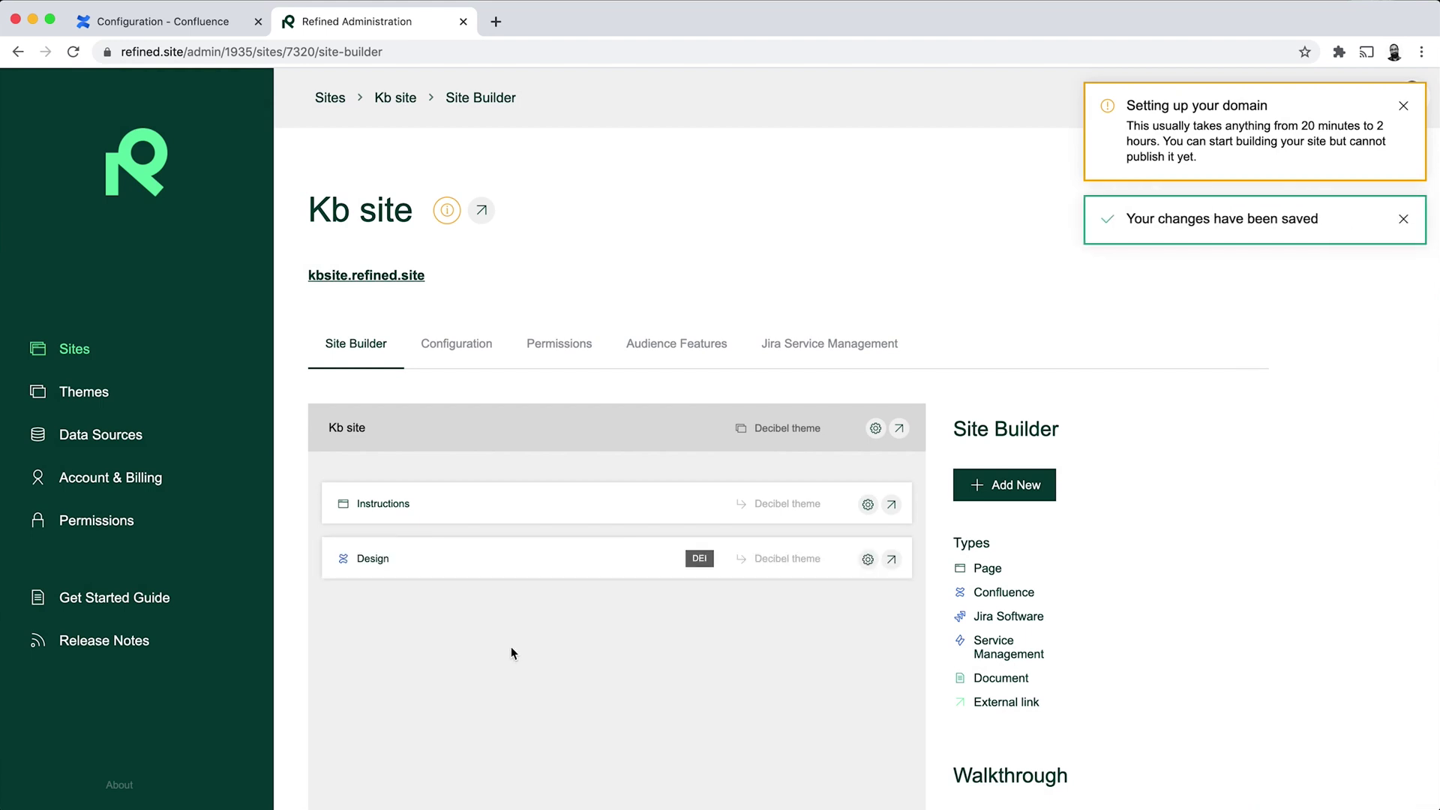
mouse_move(397, 542)
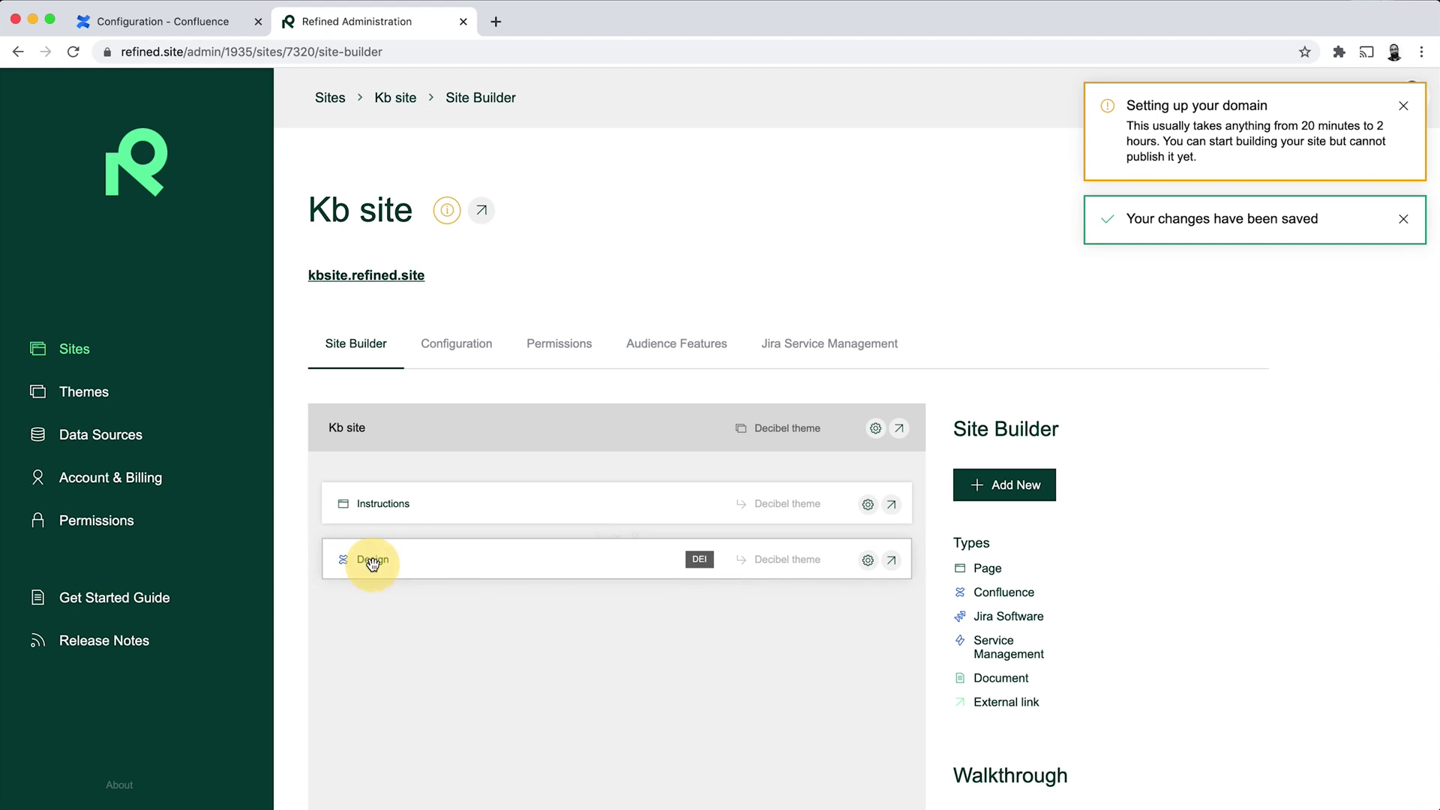
drag(372, 559, 386, 530)
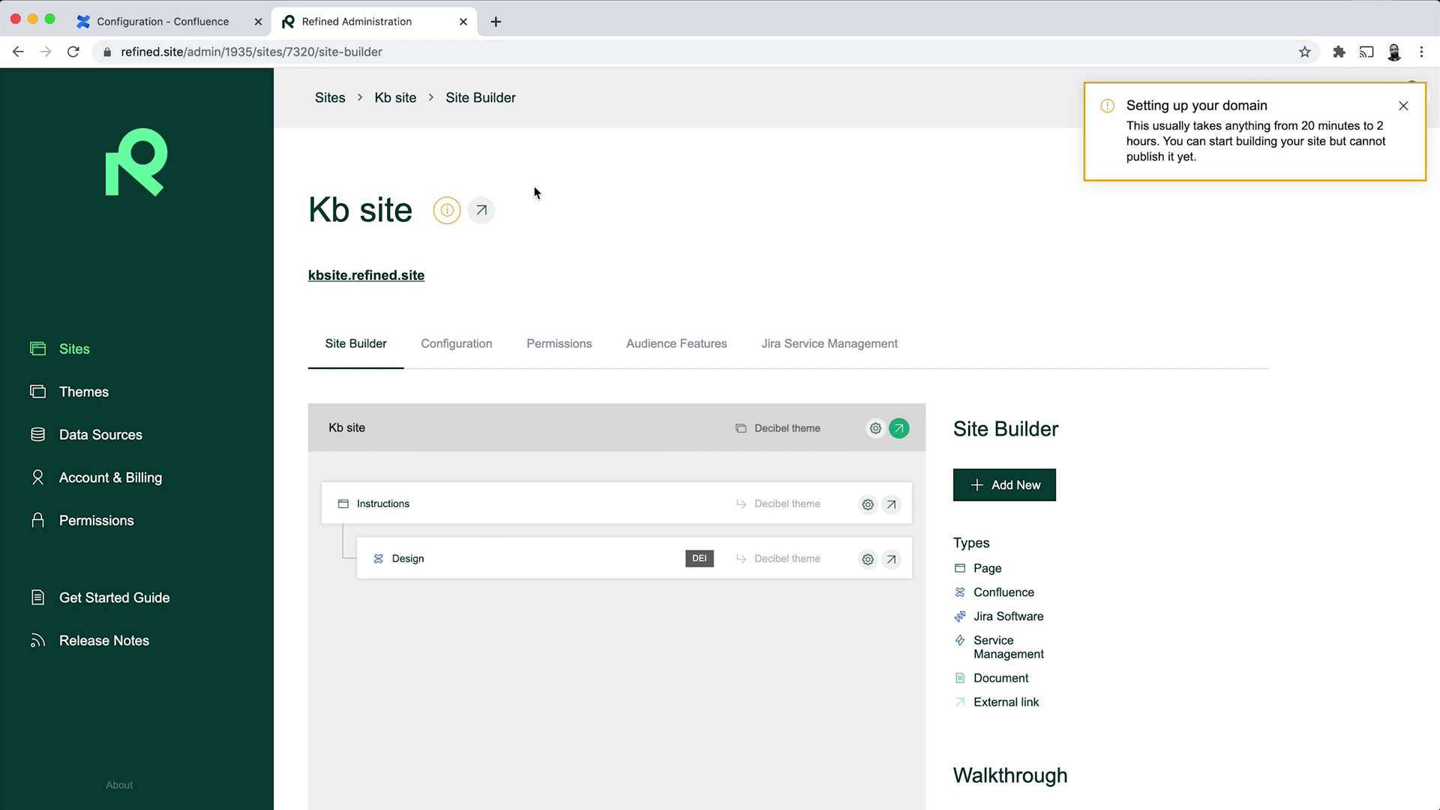
Step: Open the live Knowledge Site and expand Product Instructions to show its grouped spaces
click(84, 355)
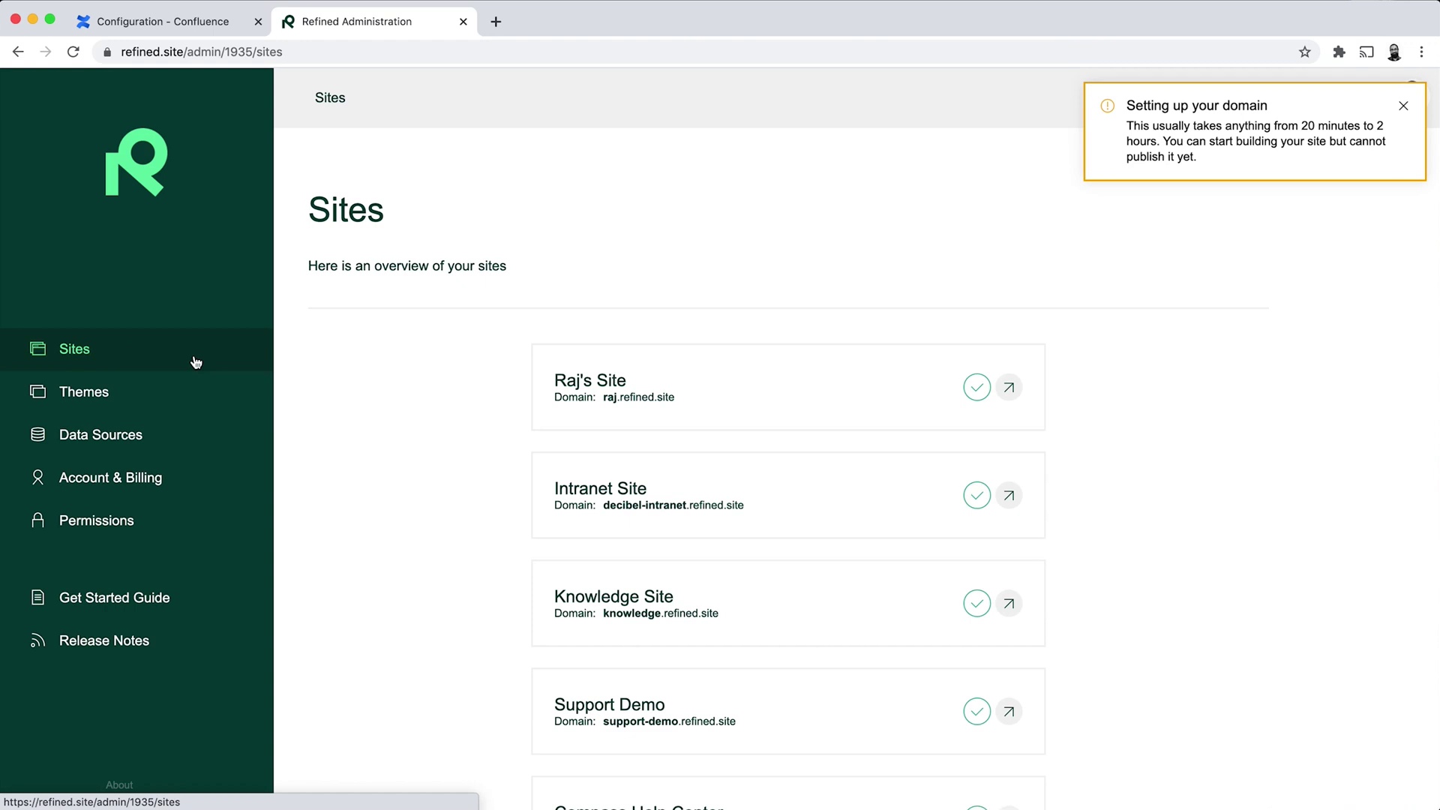
click(686, 619)
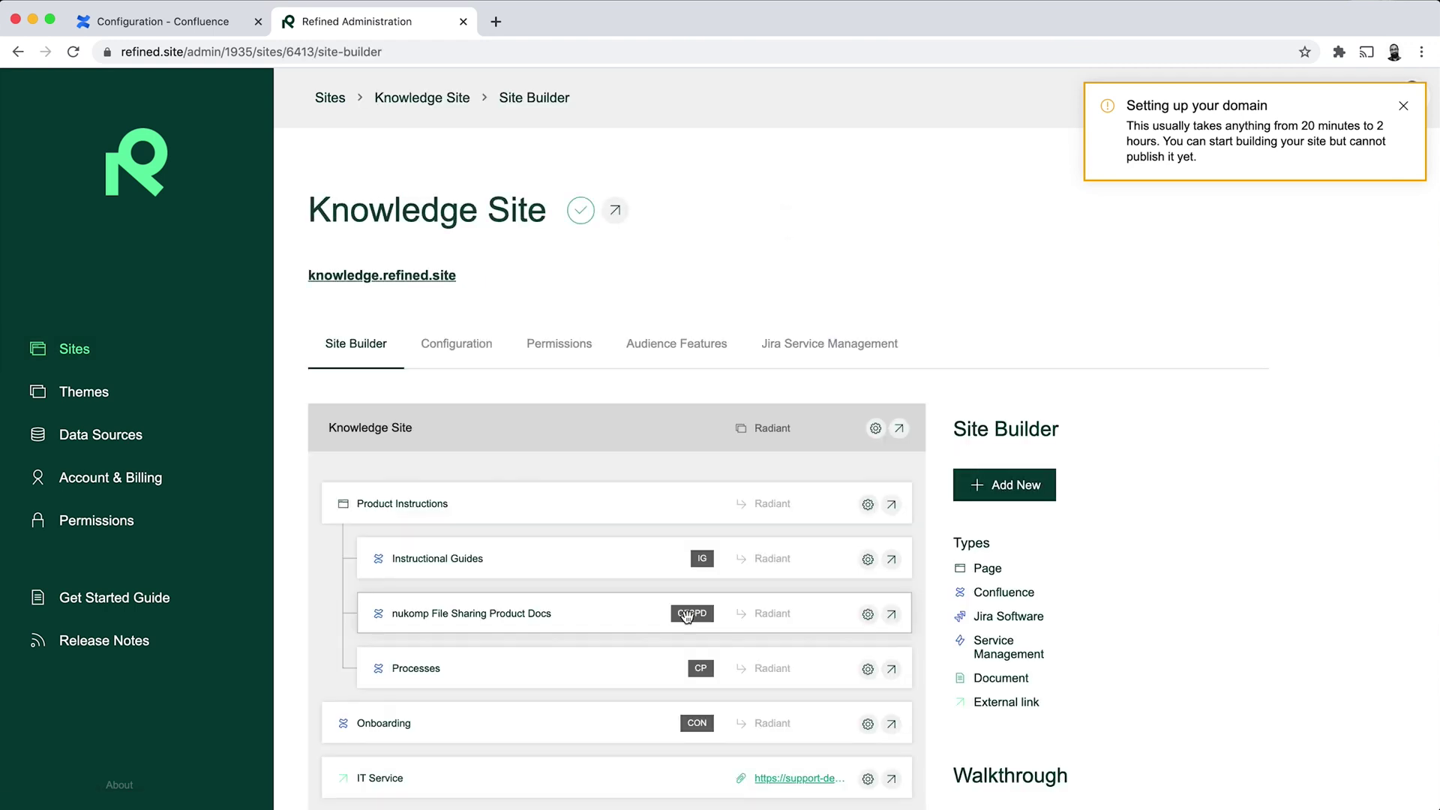
scroll(687, 616, down, 2)
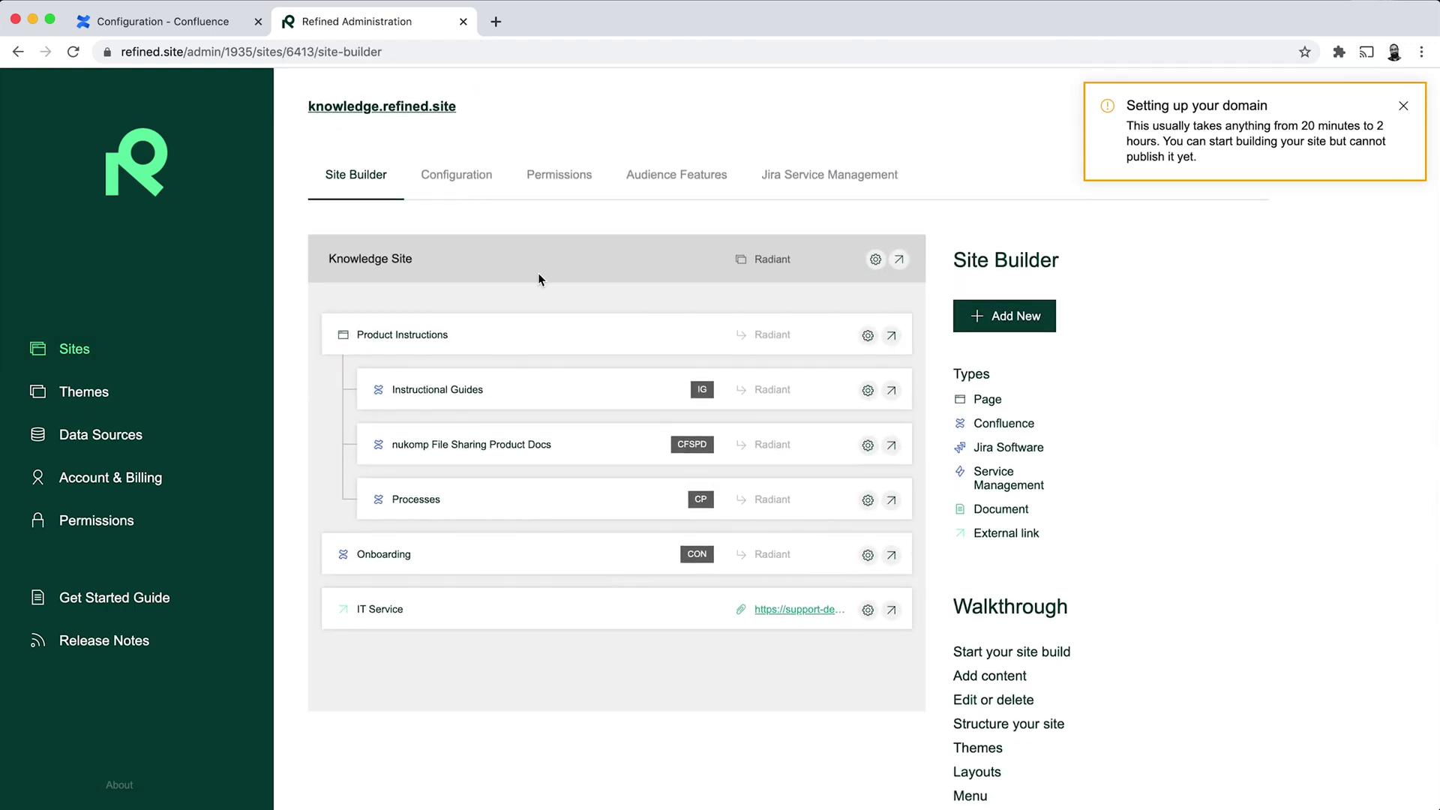
scroll(538, 279, up, 2)
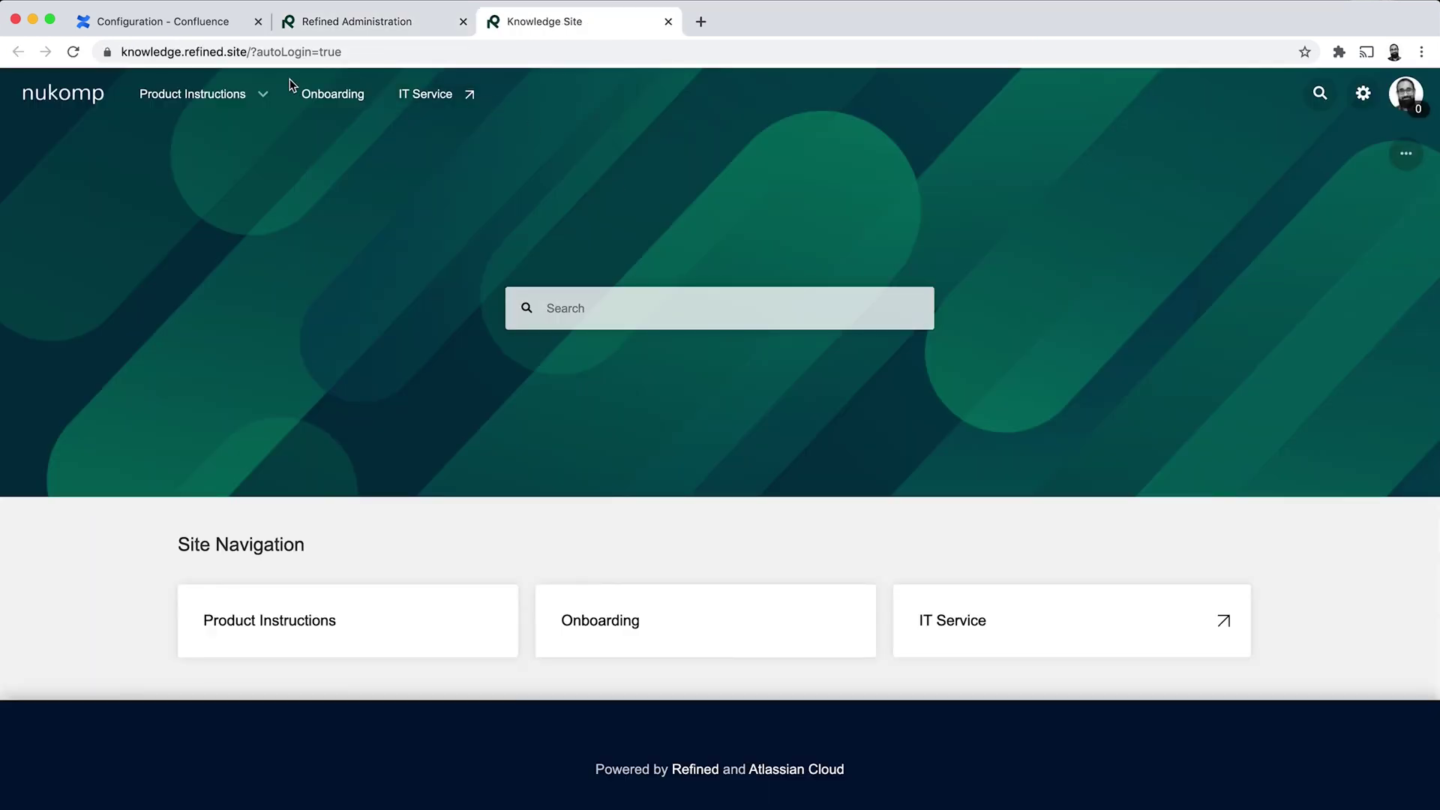
click(264, 99)
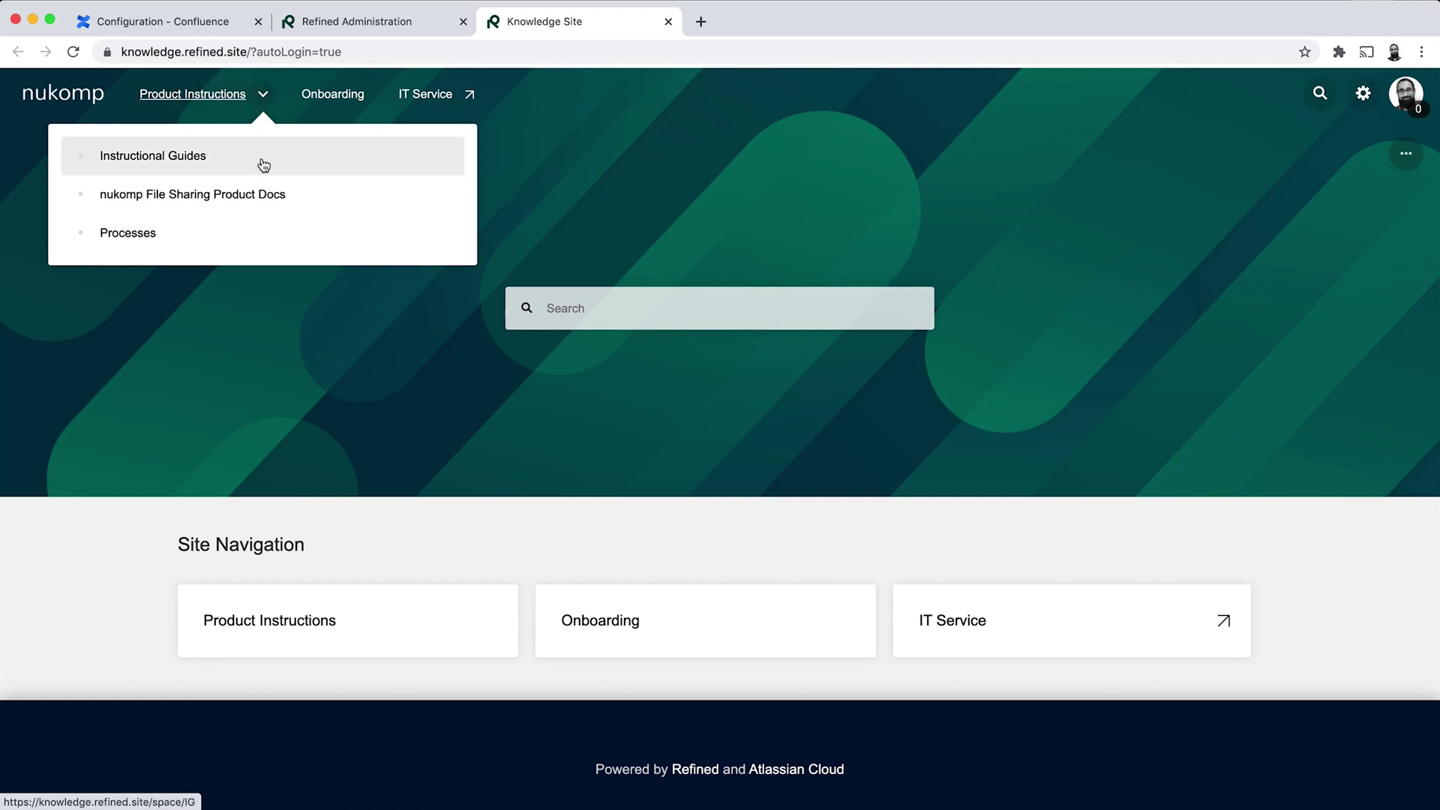
click(357, 25)
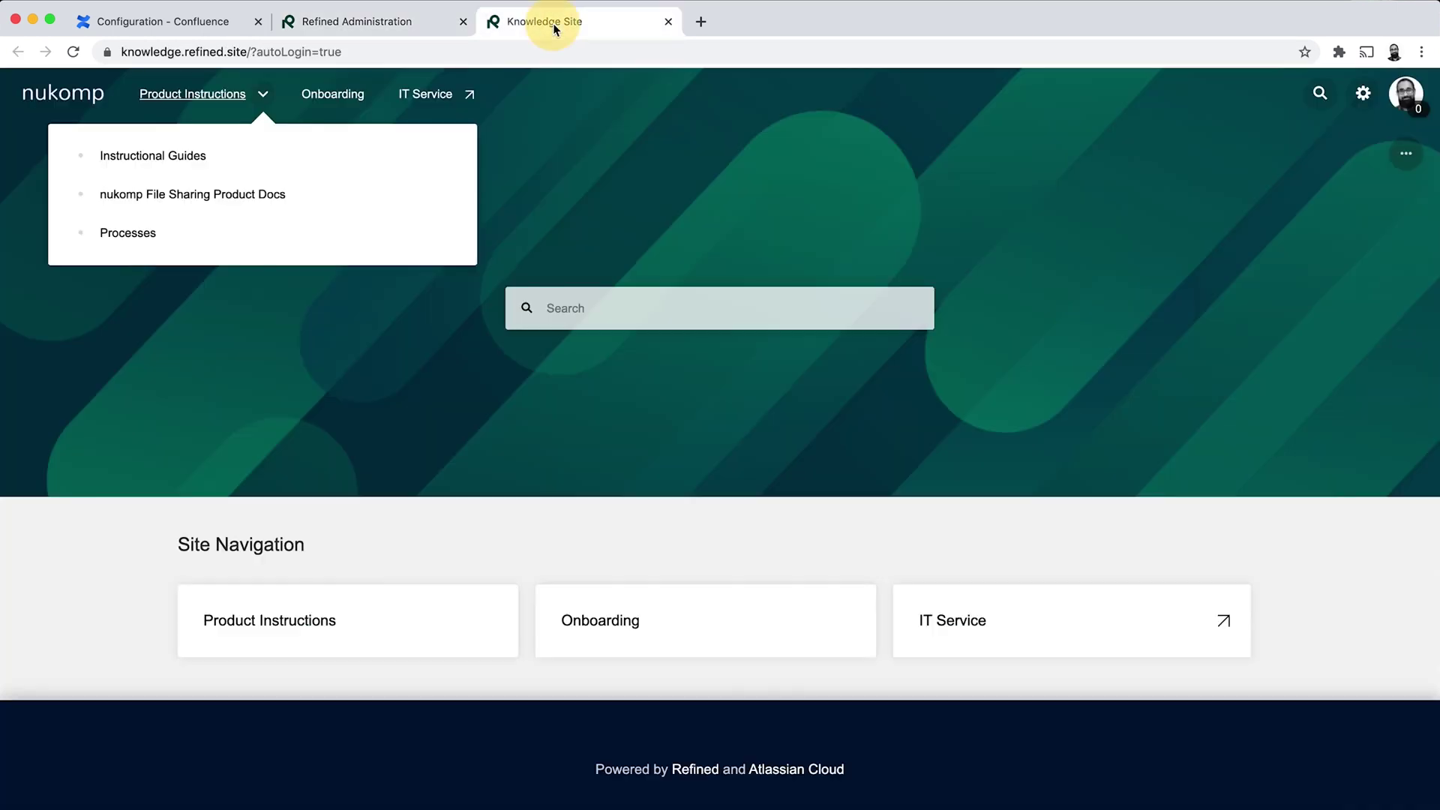
click(551, 24)
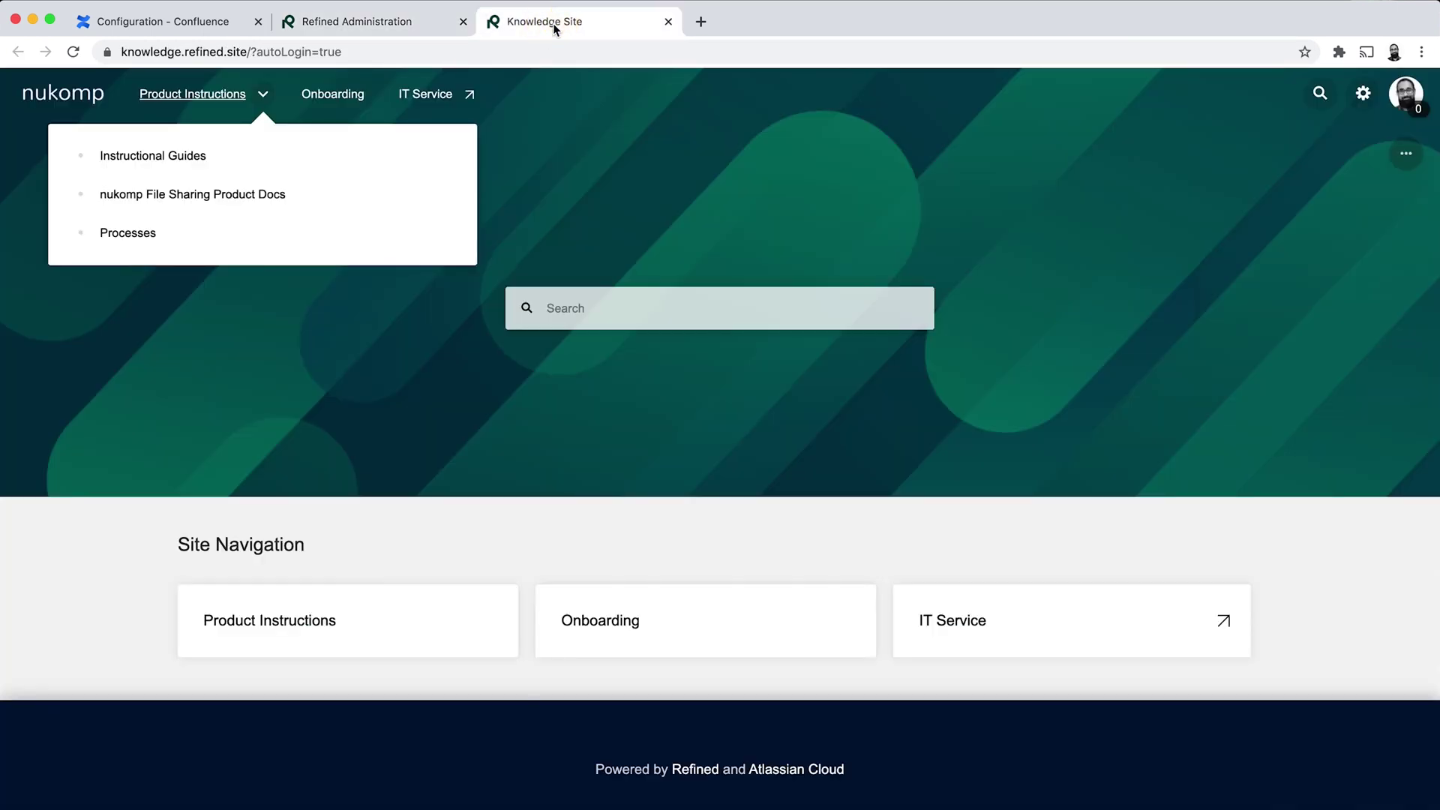
click(400, 26)
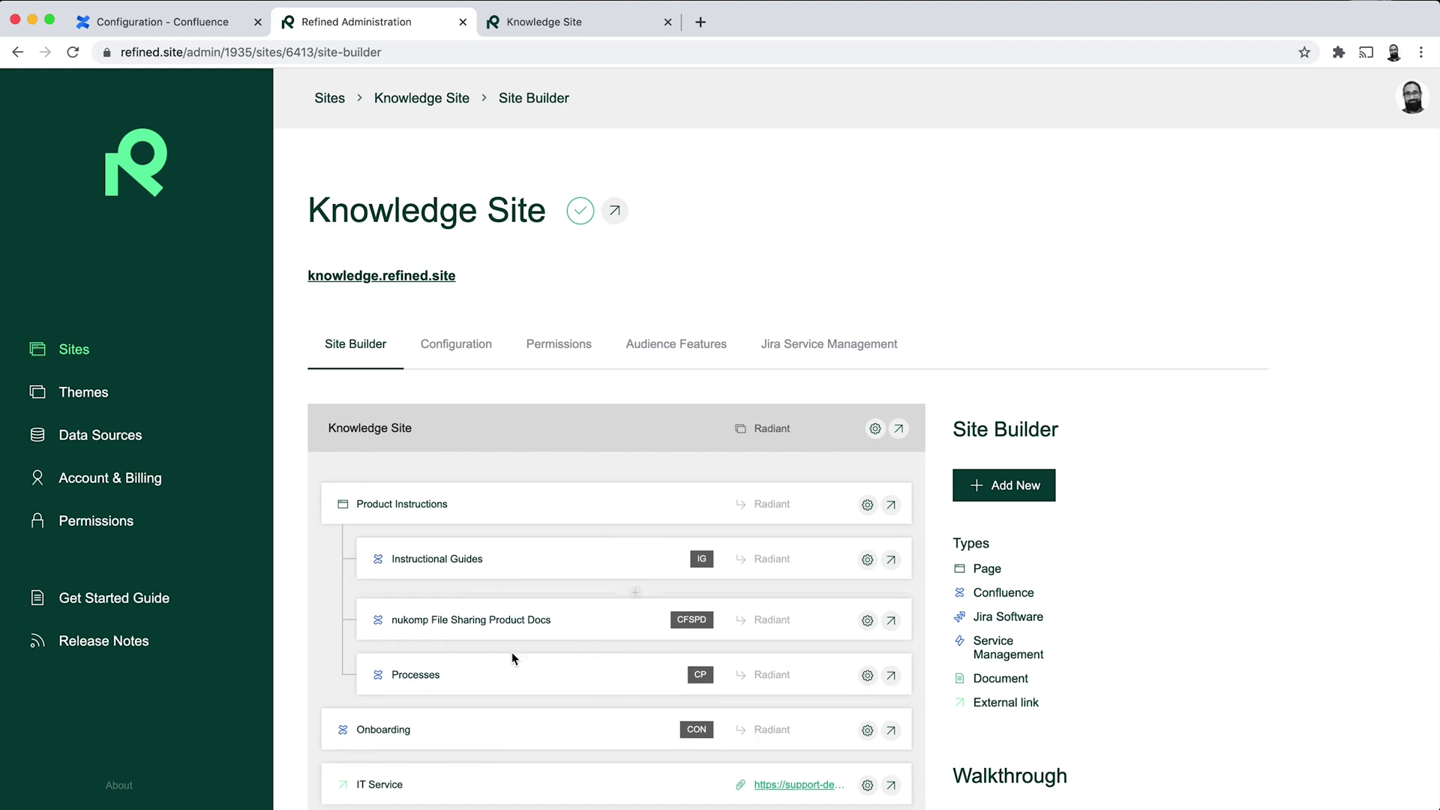
click(588, 24)
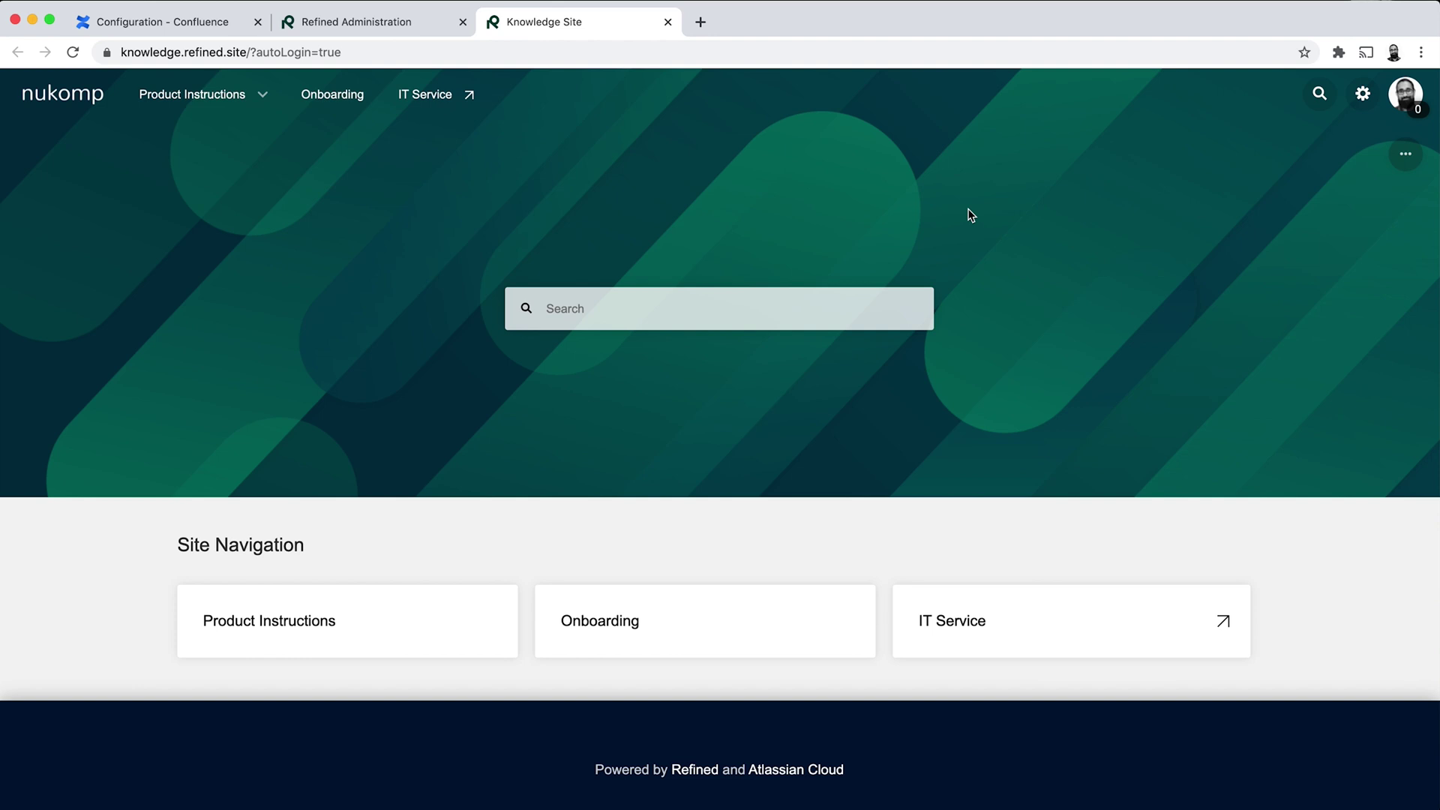
Step: Check the Knowledge Site's Radiant theme without changing it, then view the Themes overview
click(411, 30)
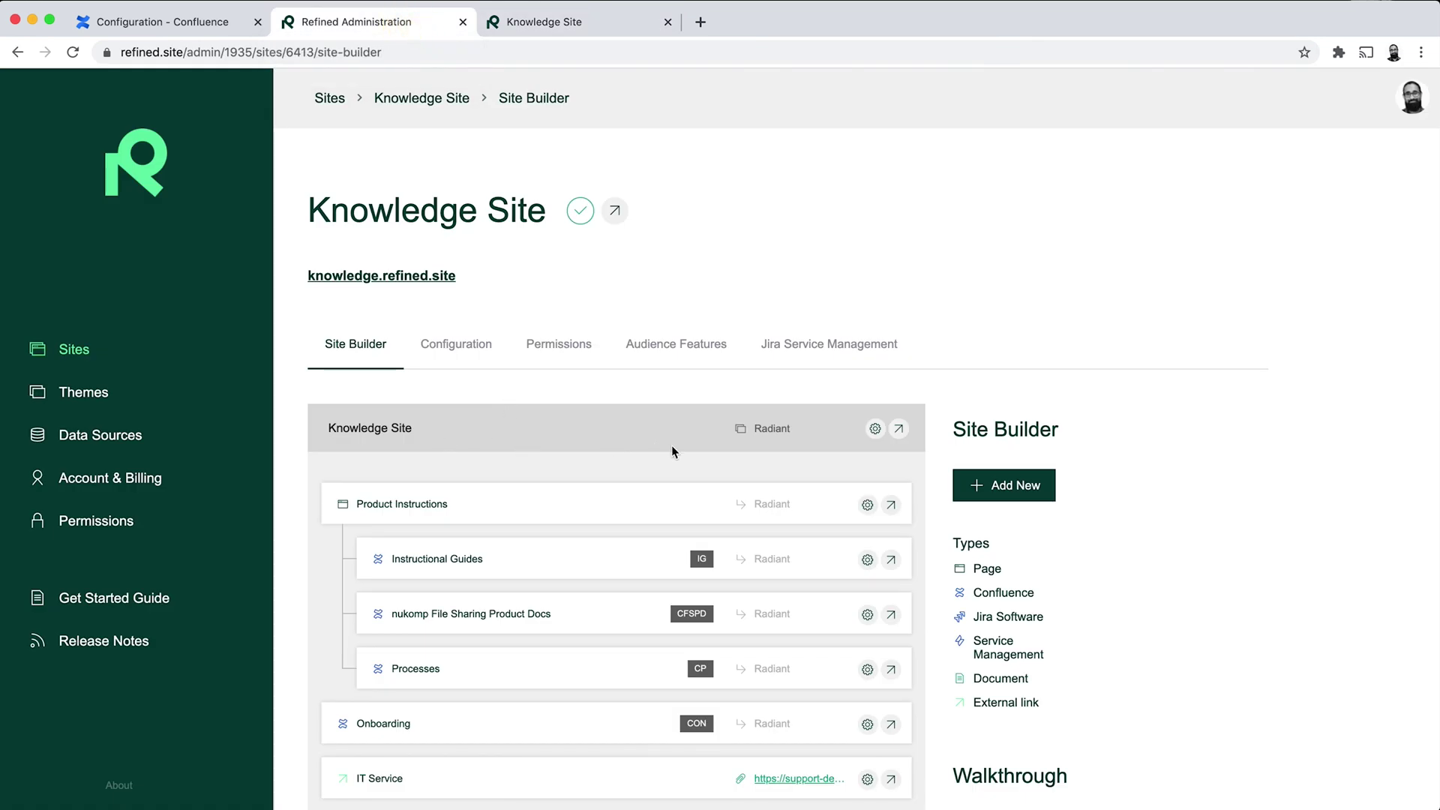
click(781, 429)
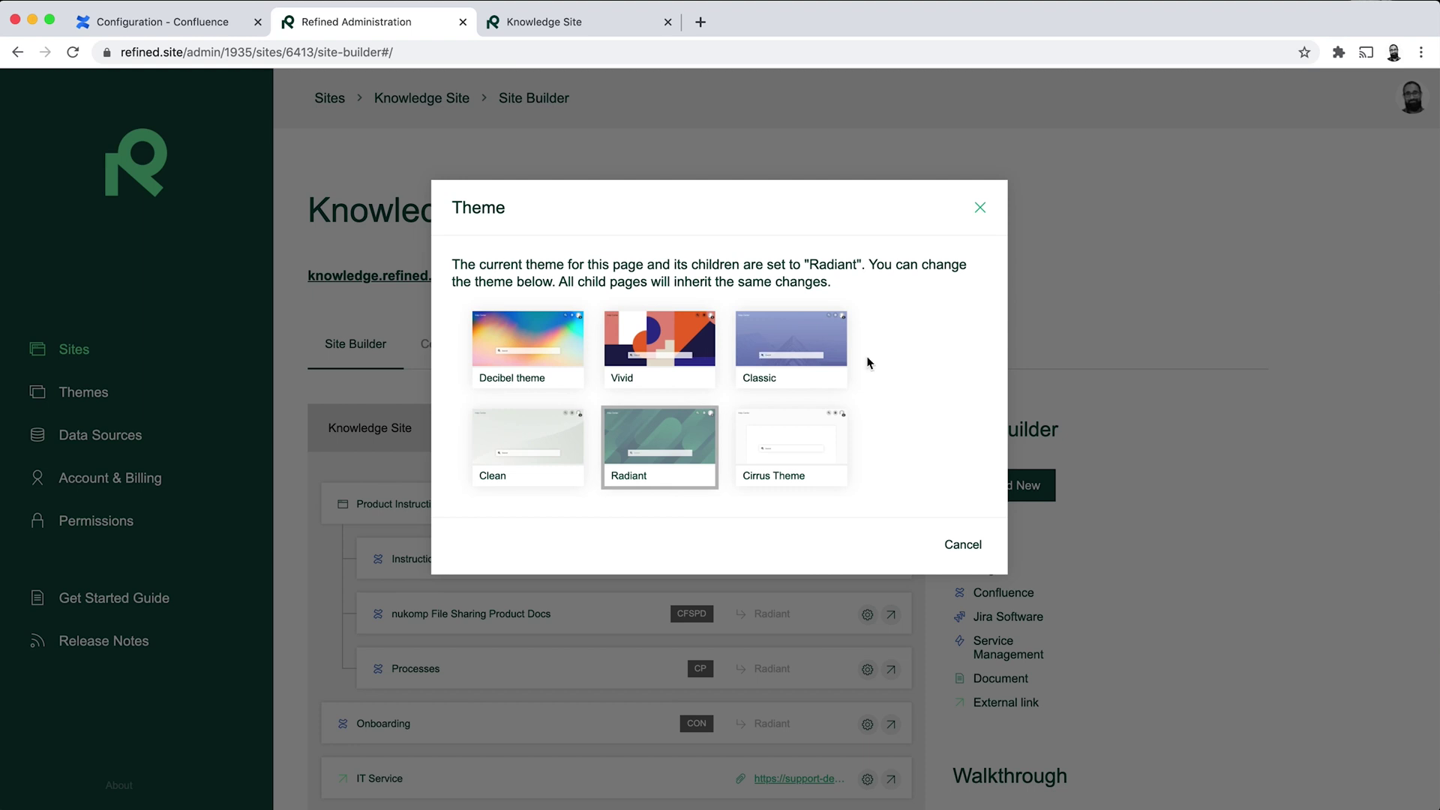
click(980, 207)
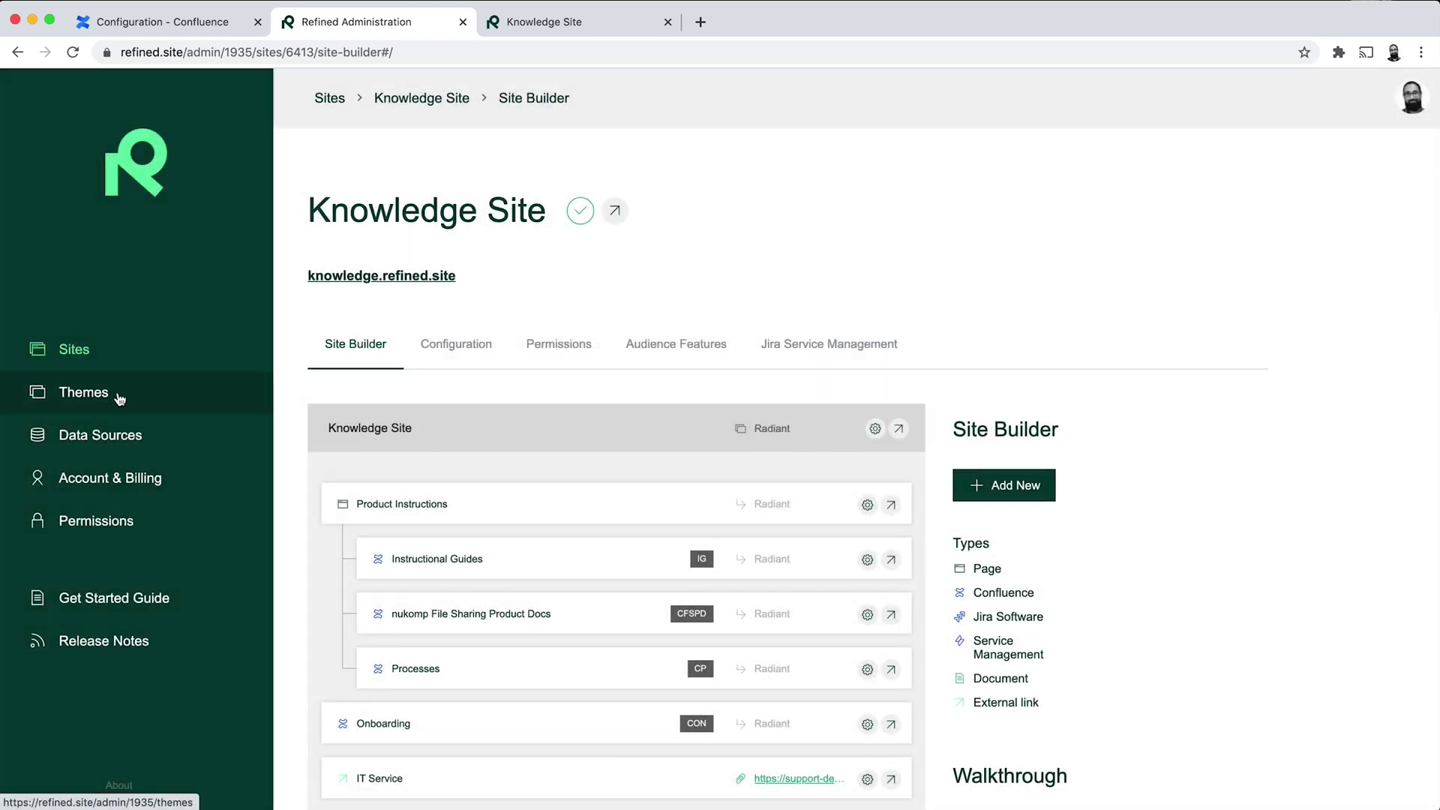
click(86, 397)
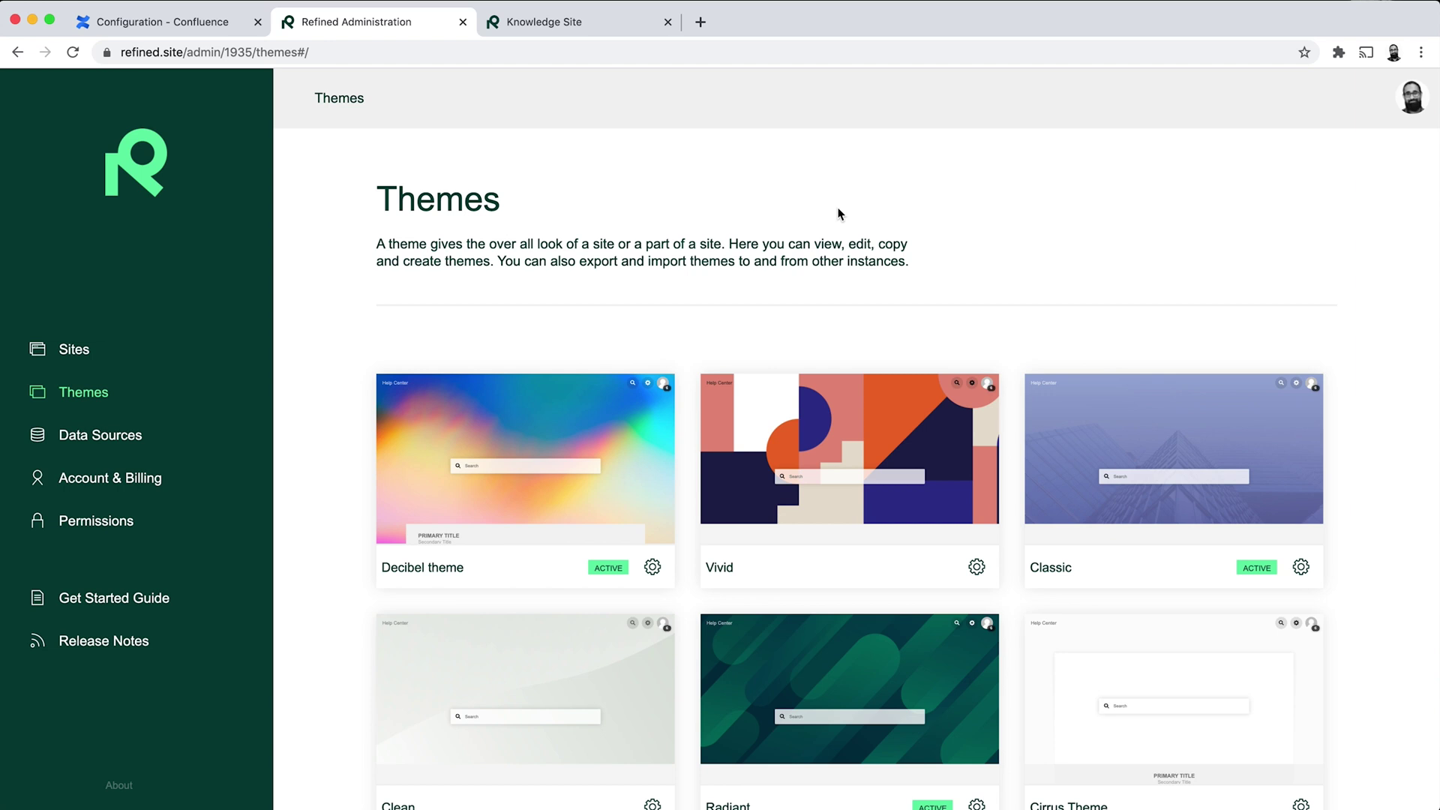
Step: Review the Knowledge Site's Configuration tab, scrolling through general and logo settings
click(90, 351)
click(694, 618)
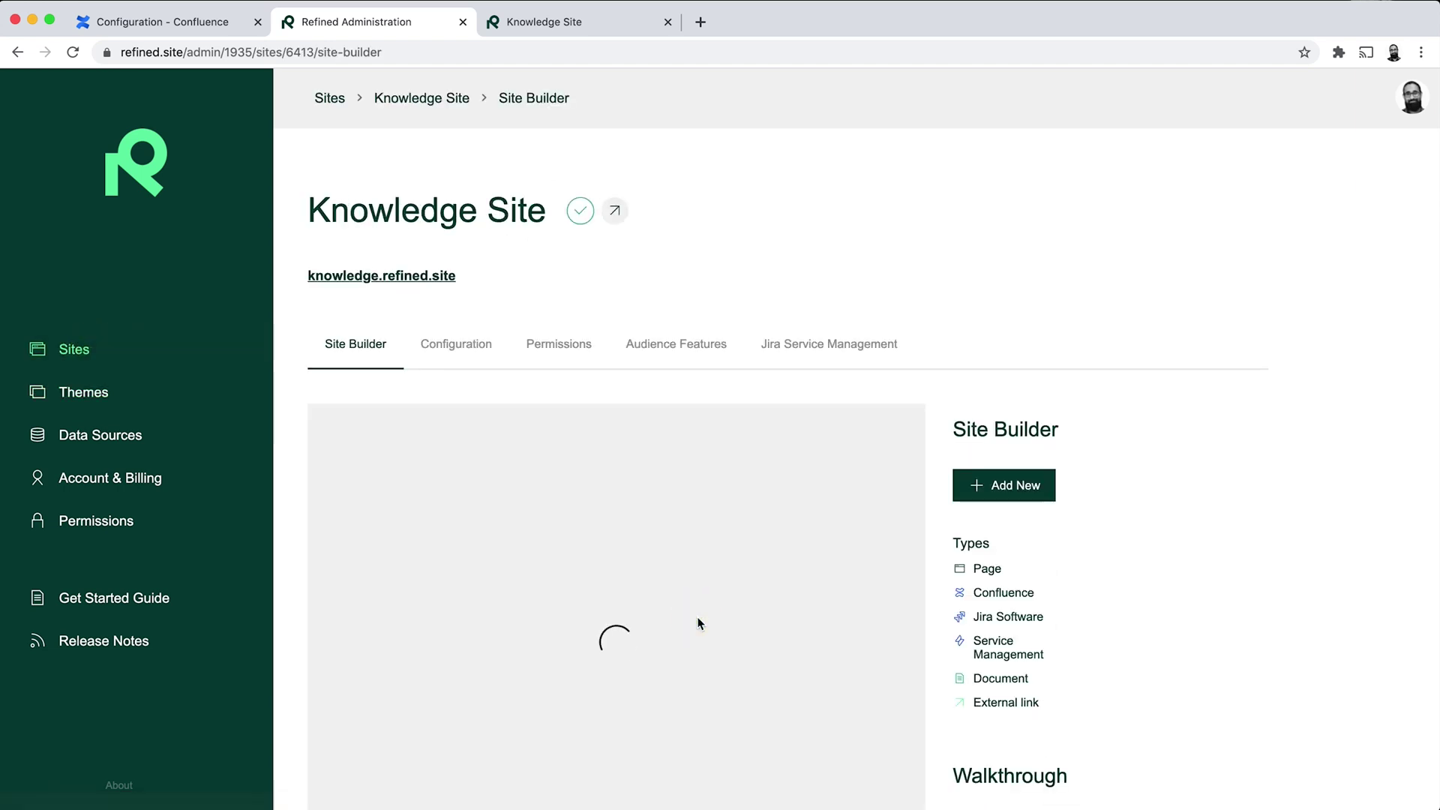
click(470, 345)
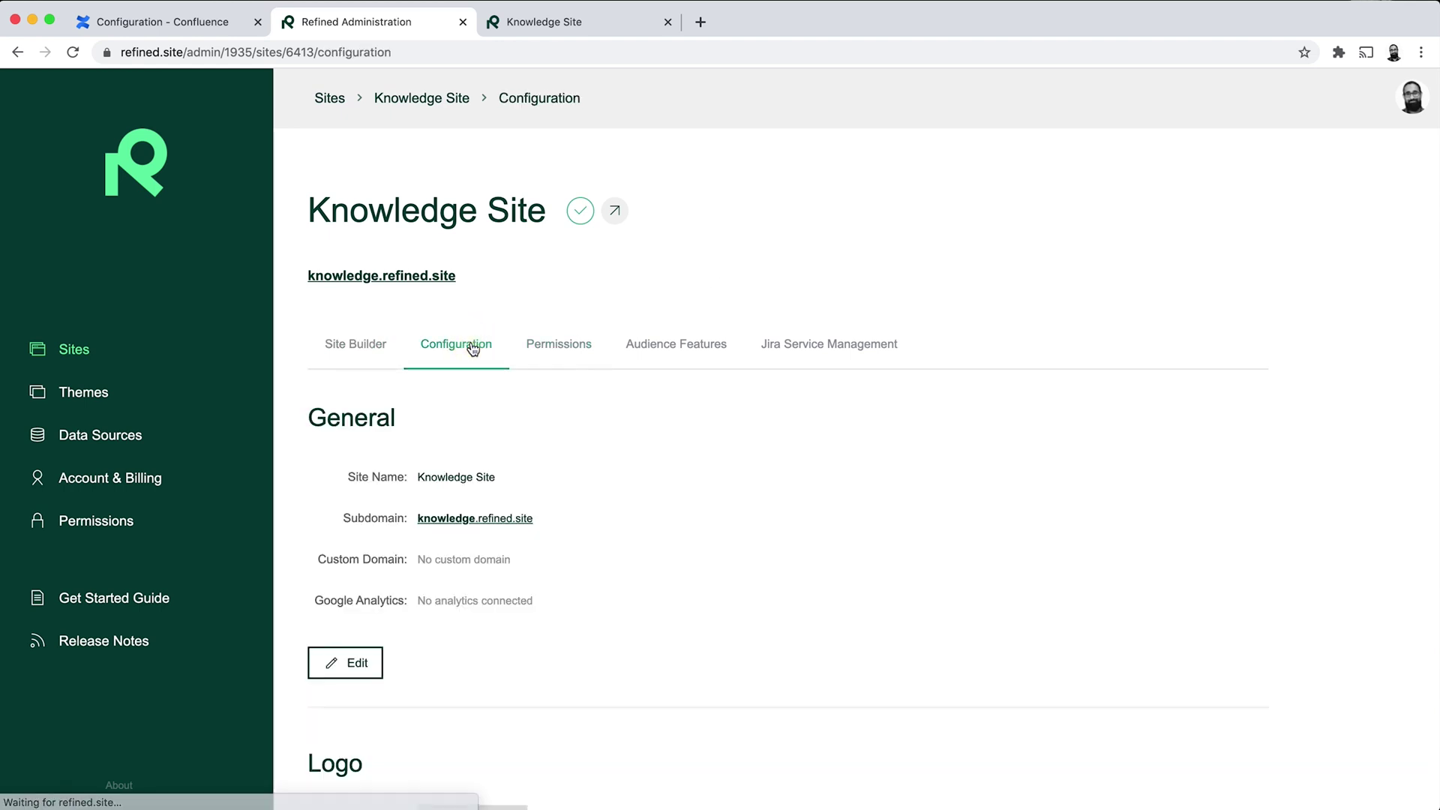
scroll(592, 638, down, 4)
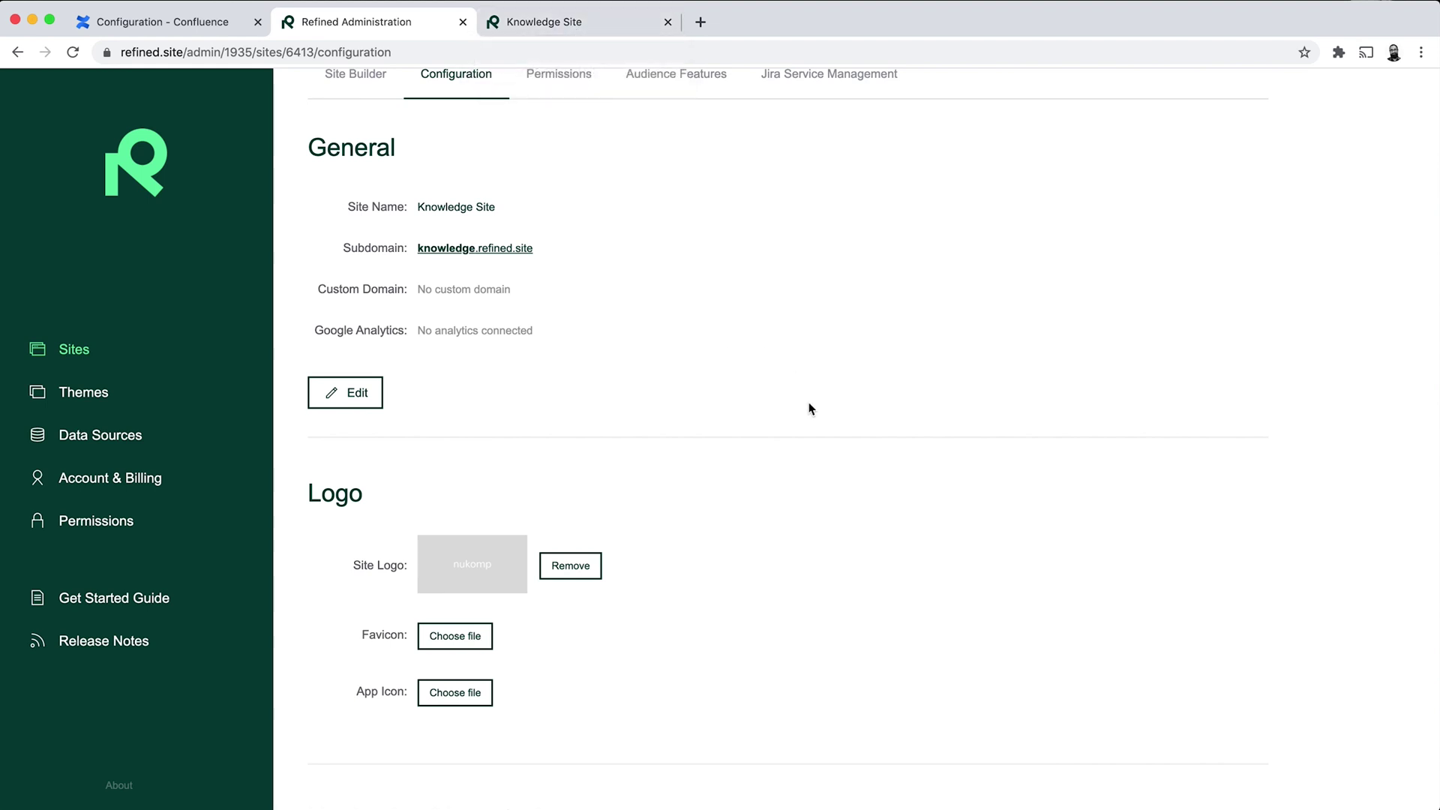
scroll(809, 408, up, 3)
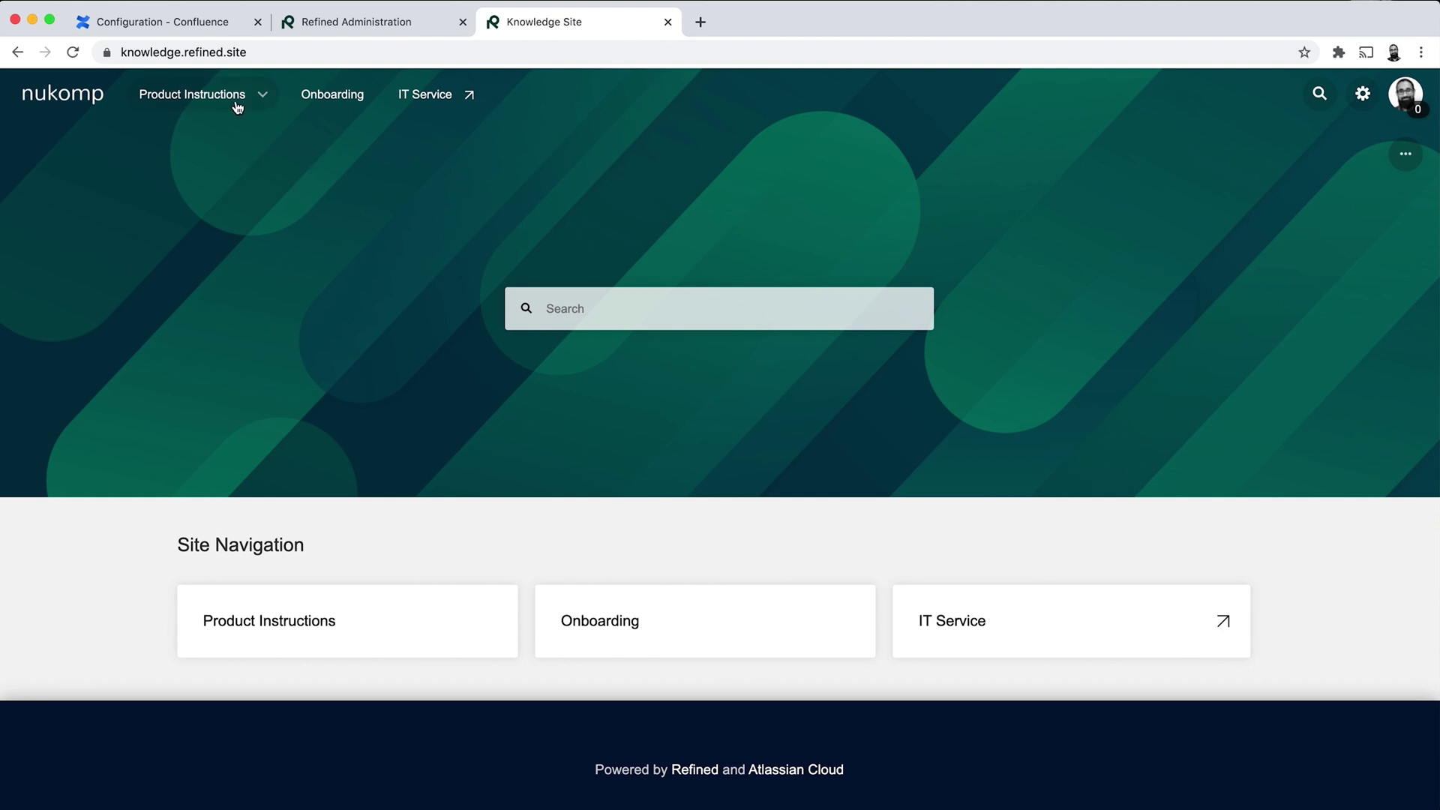
Step: Put the live Knowledge Site home page into layout edit mode
click(262, 95)
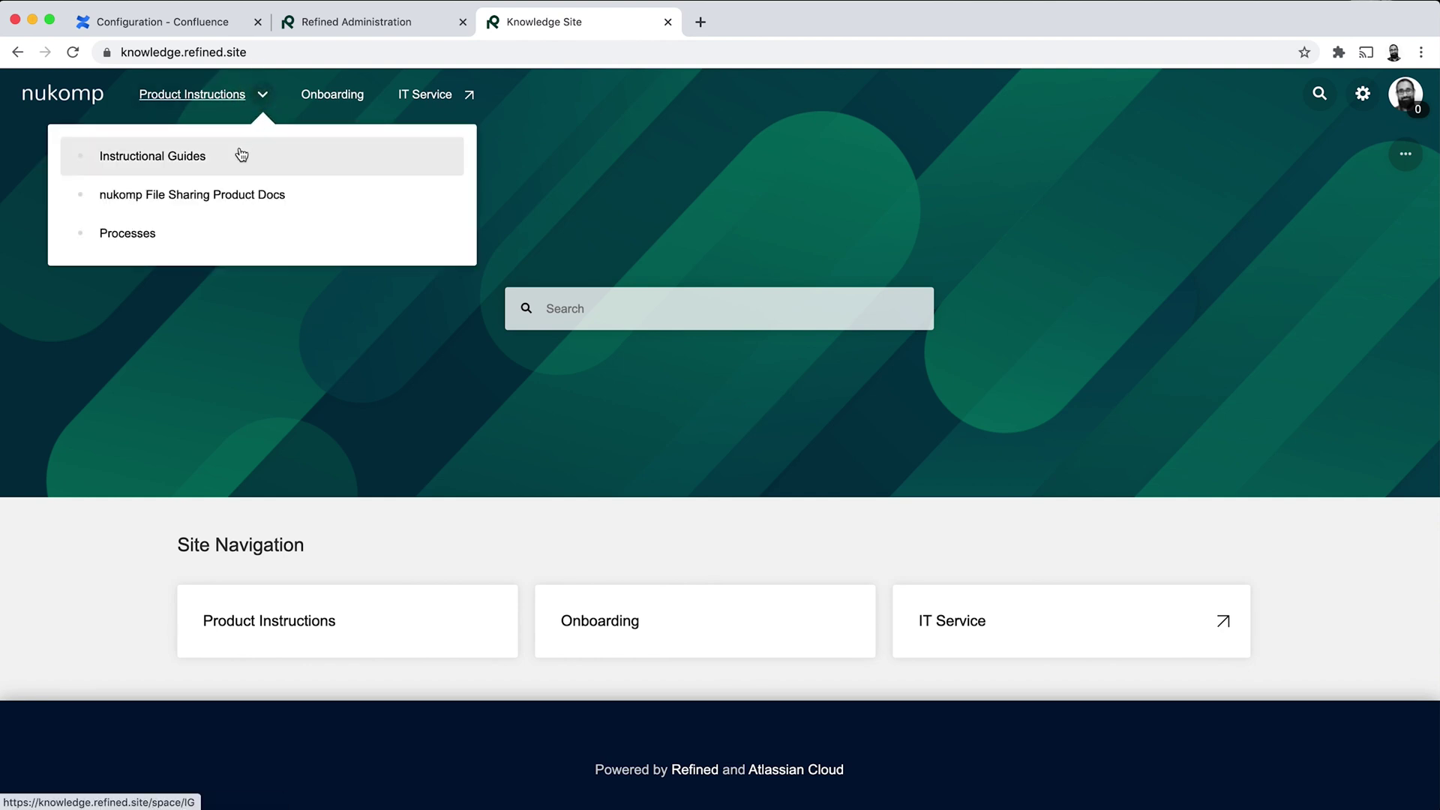
click(646, 165)
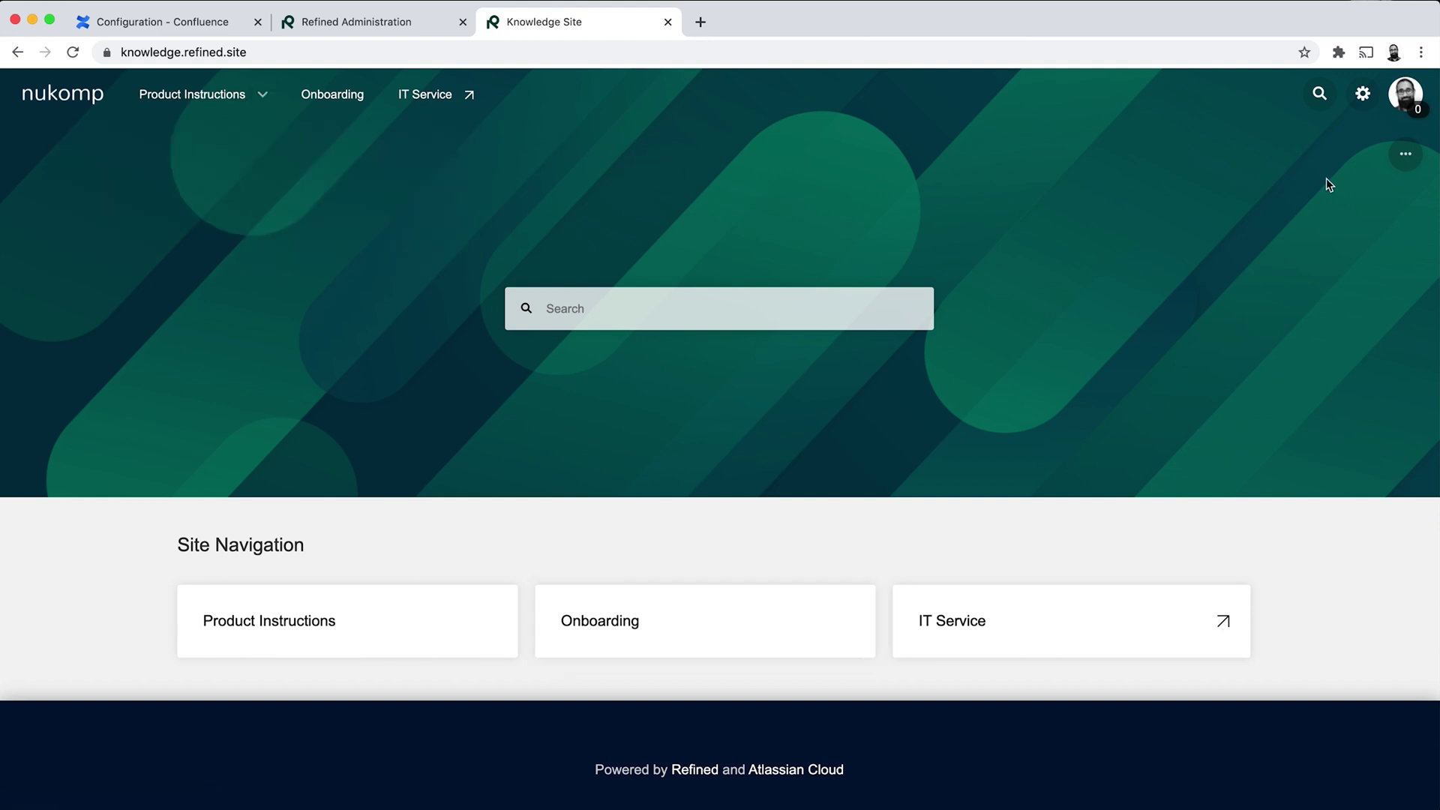
click(1408, 157)
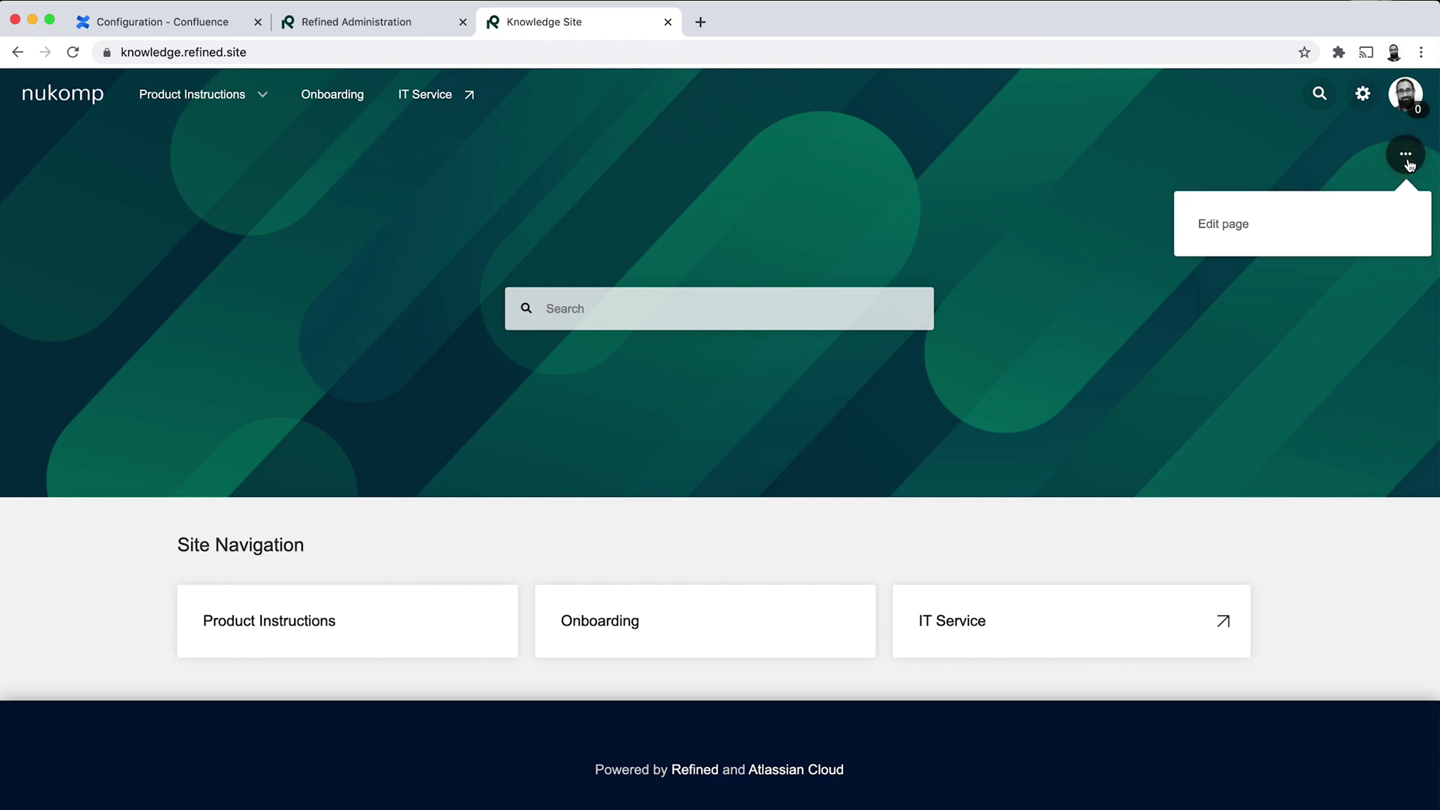
click(1300, 225)
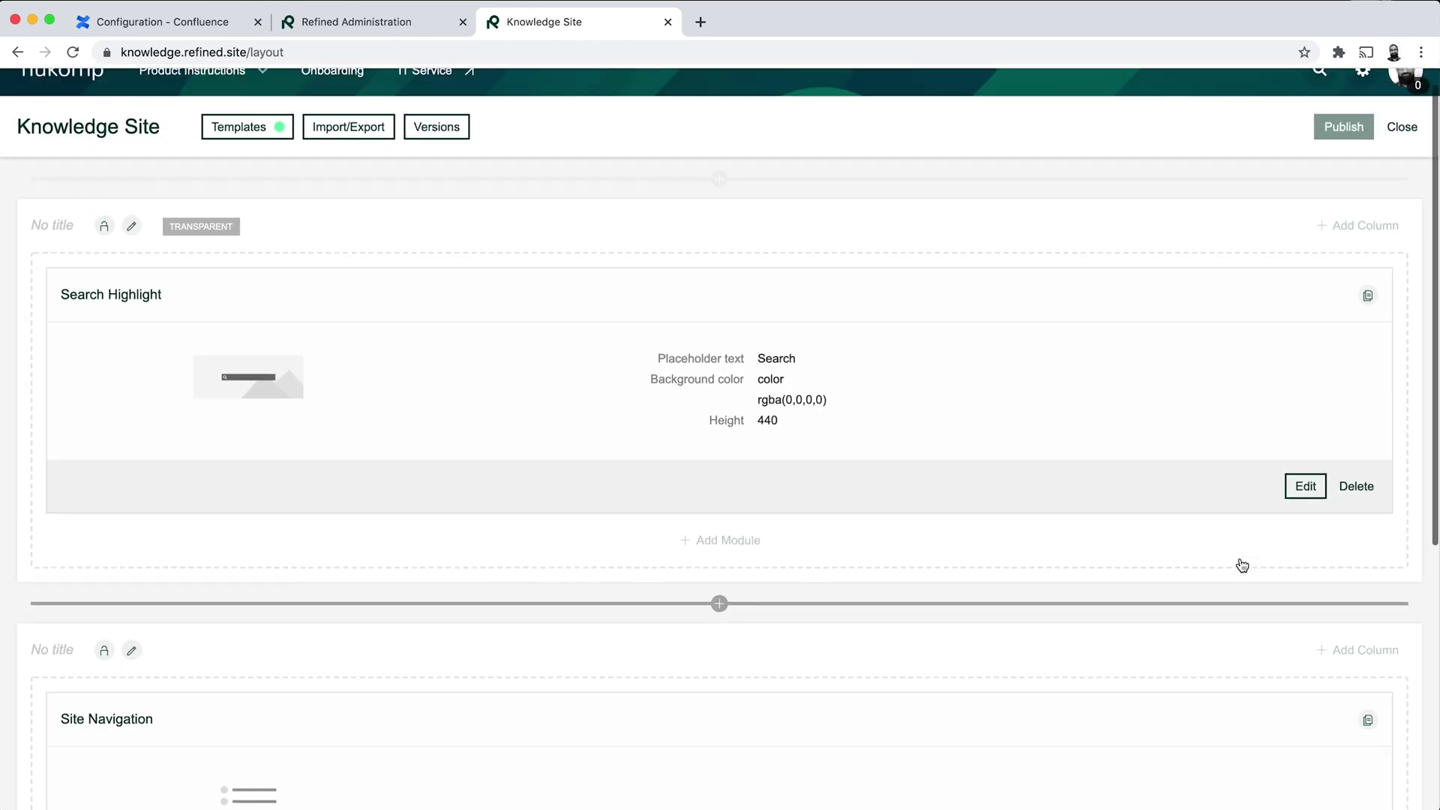
scroll(1242, 566, down, 3)
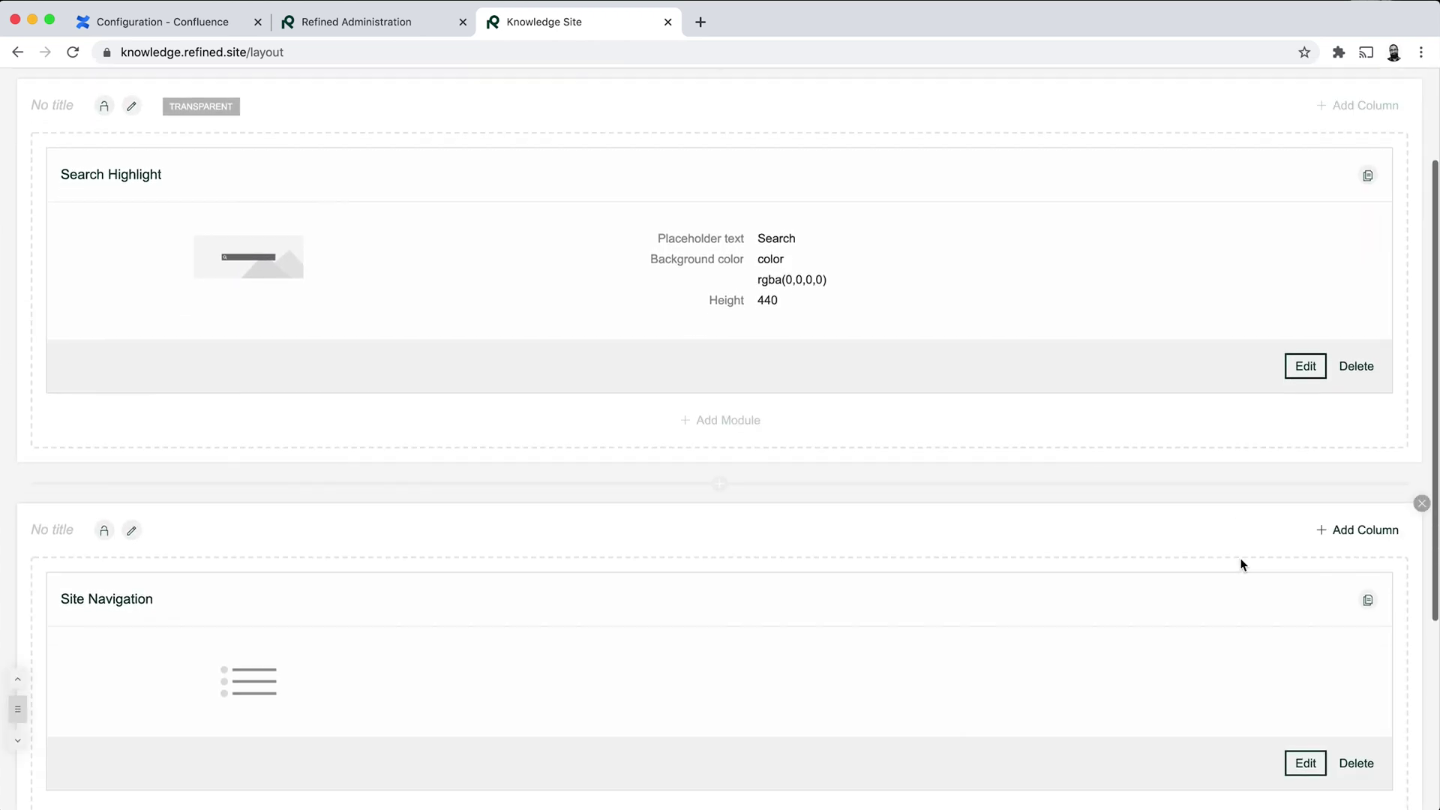
scroll(1242, 565, down, 5)
scroll(1242, 566, up, 8)
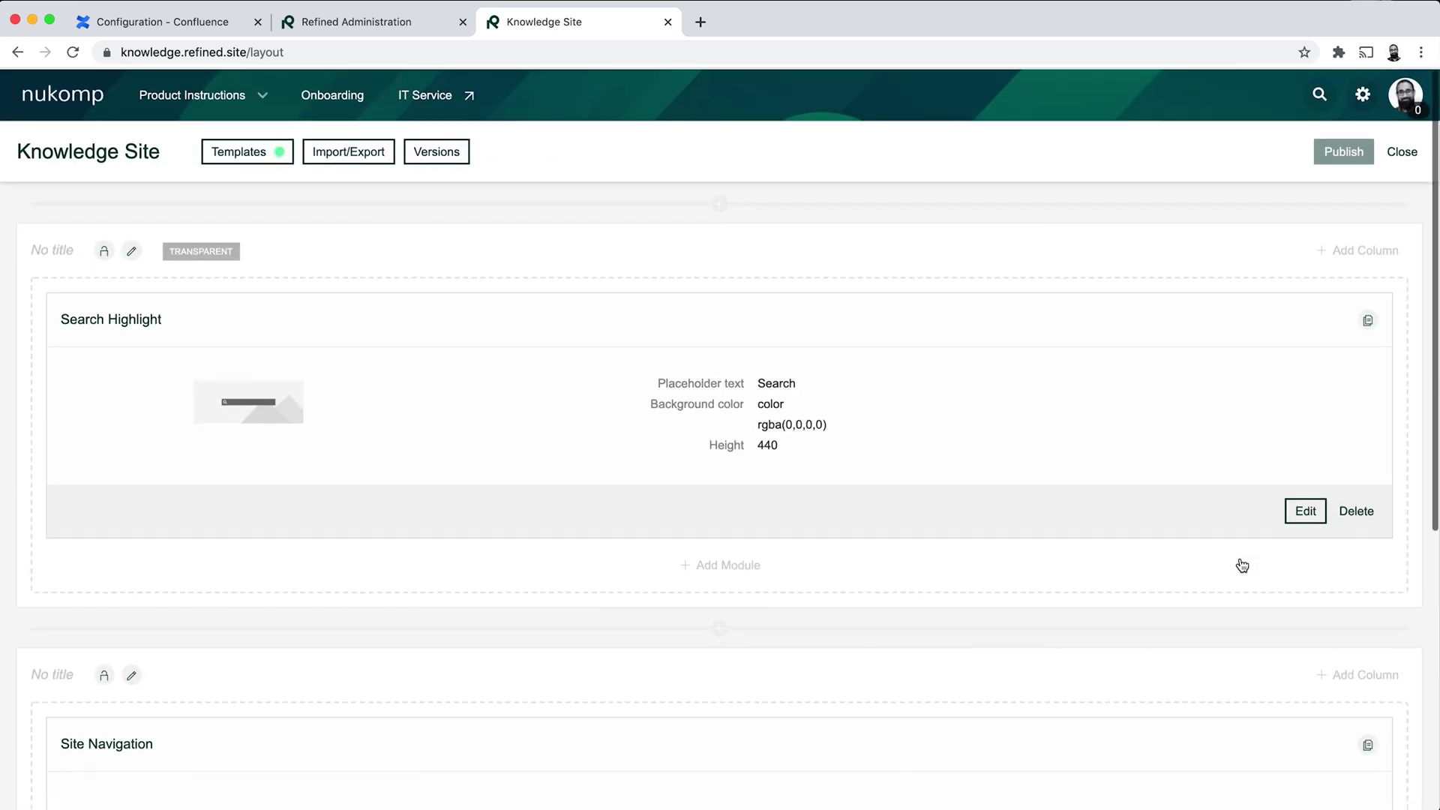
scroll(1243, 566, down, 4)
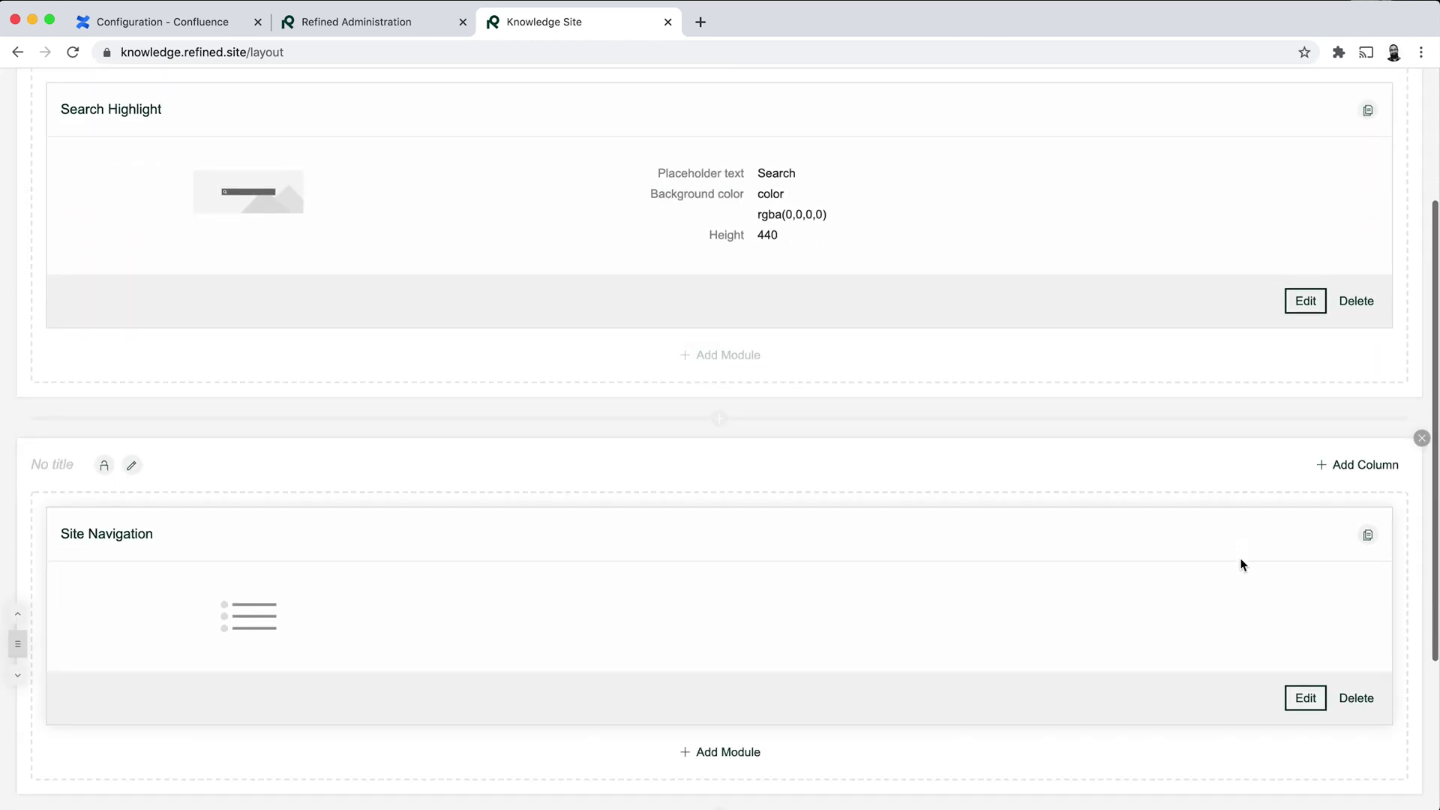
Step: Delete the Site Navigation module and split its row into three columns
click(1356, 698)
click(1288, 647)
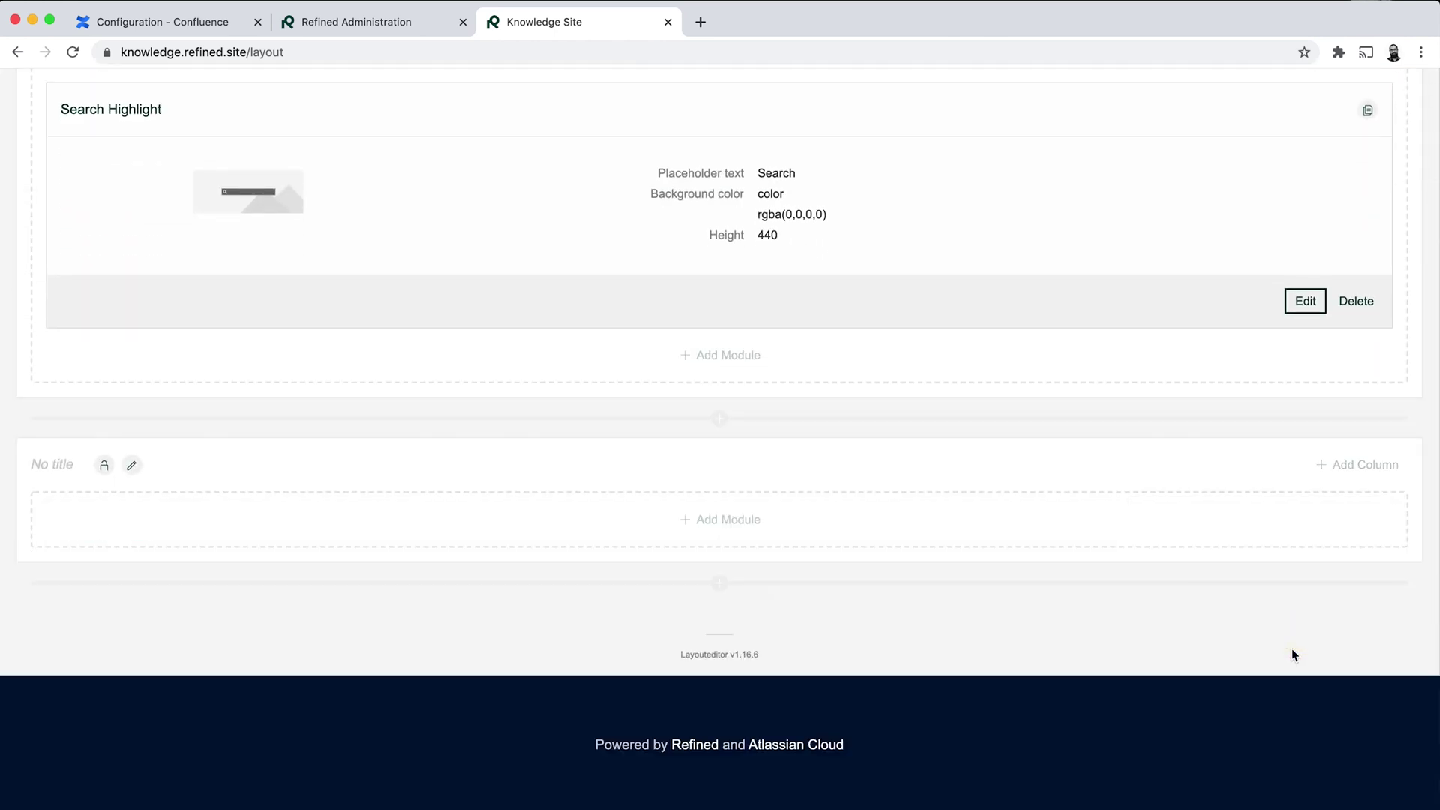
click(1336, 462)
click(1336, 462)
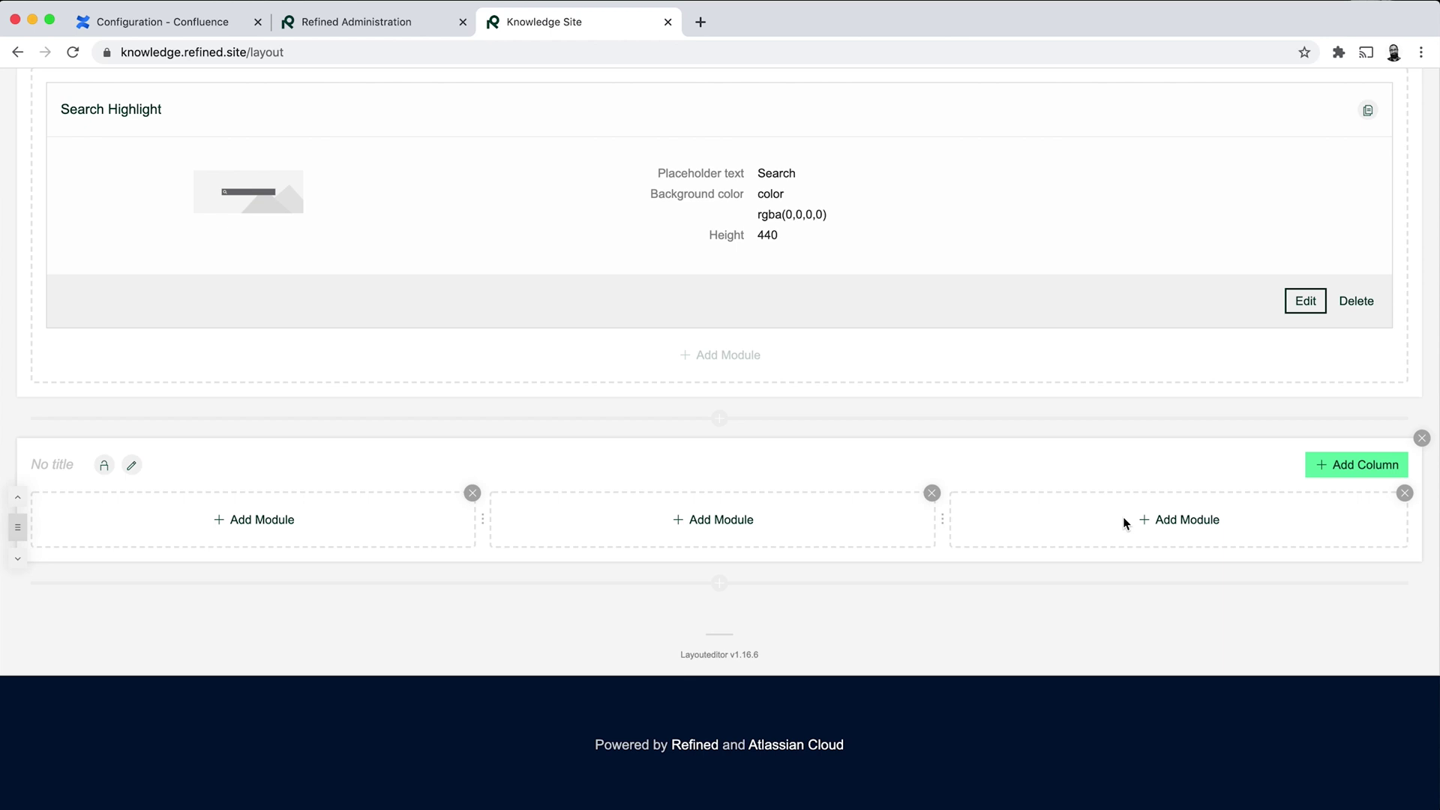
Step: Place a Navigation Icon module in the first of the new columns
click(253, 519)
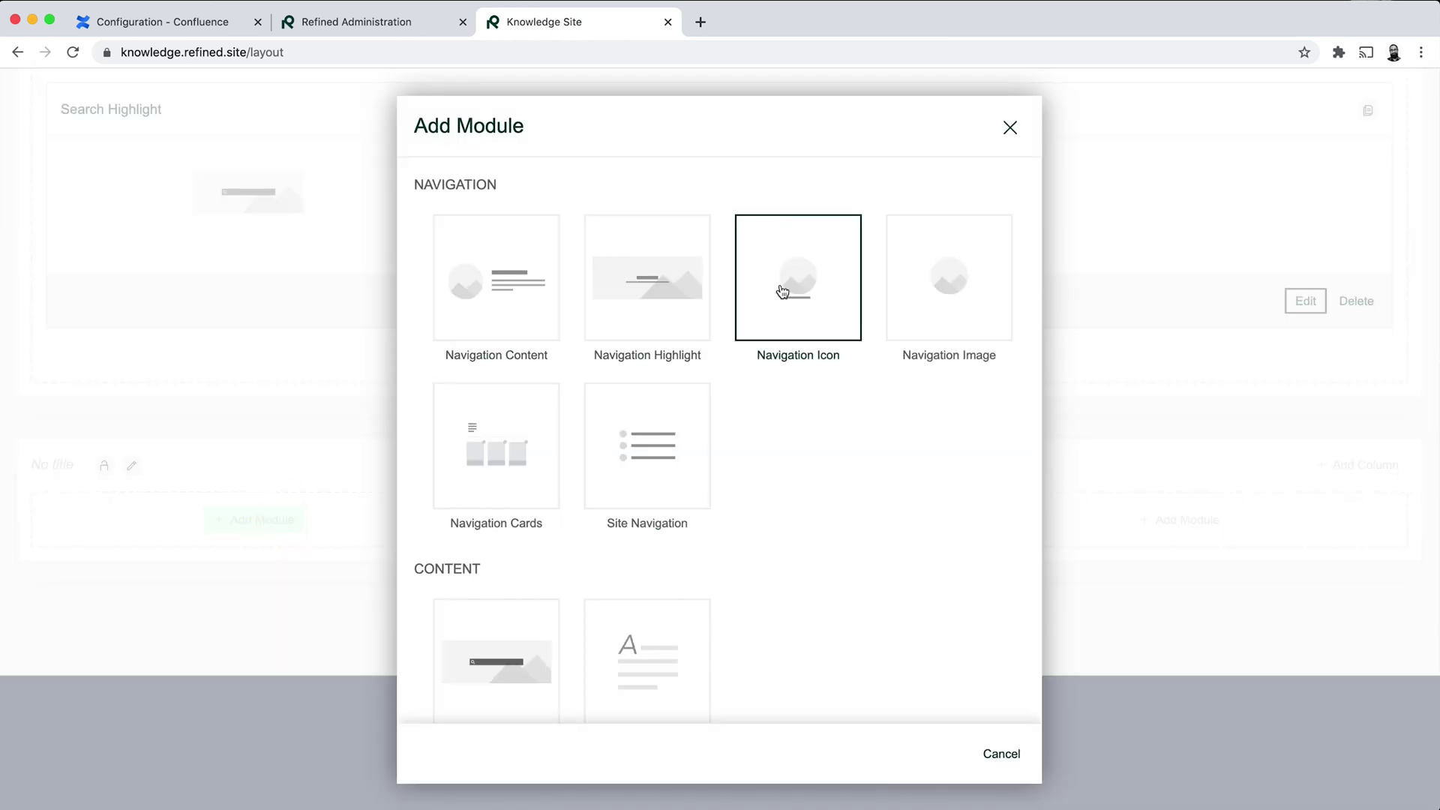
click(783, 291)
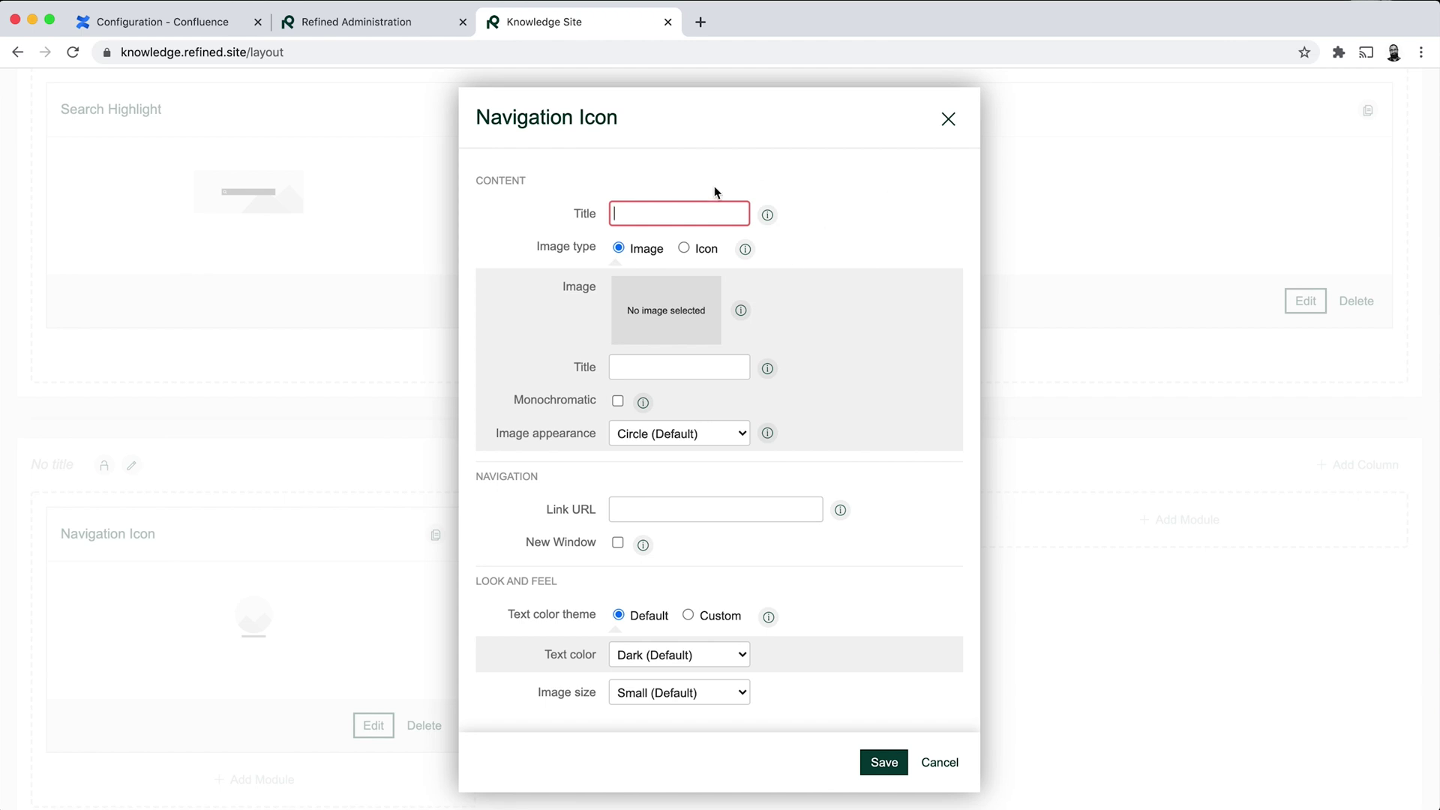
Step: Title the Navigation Icon 'Get Started' and give it the map-pin icon
click(702, 213)
text(Get Started)
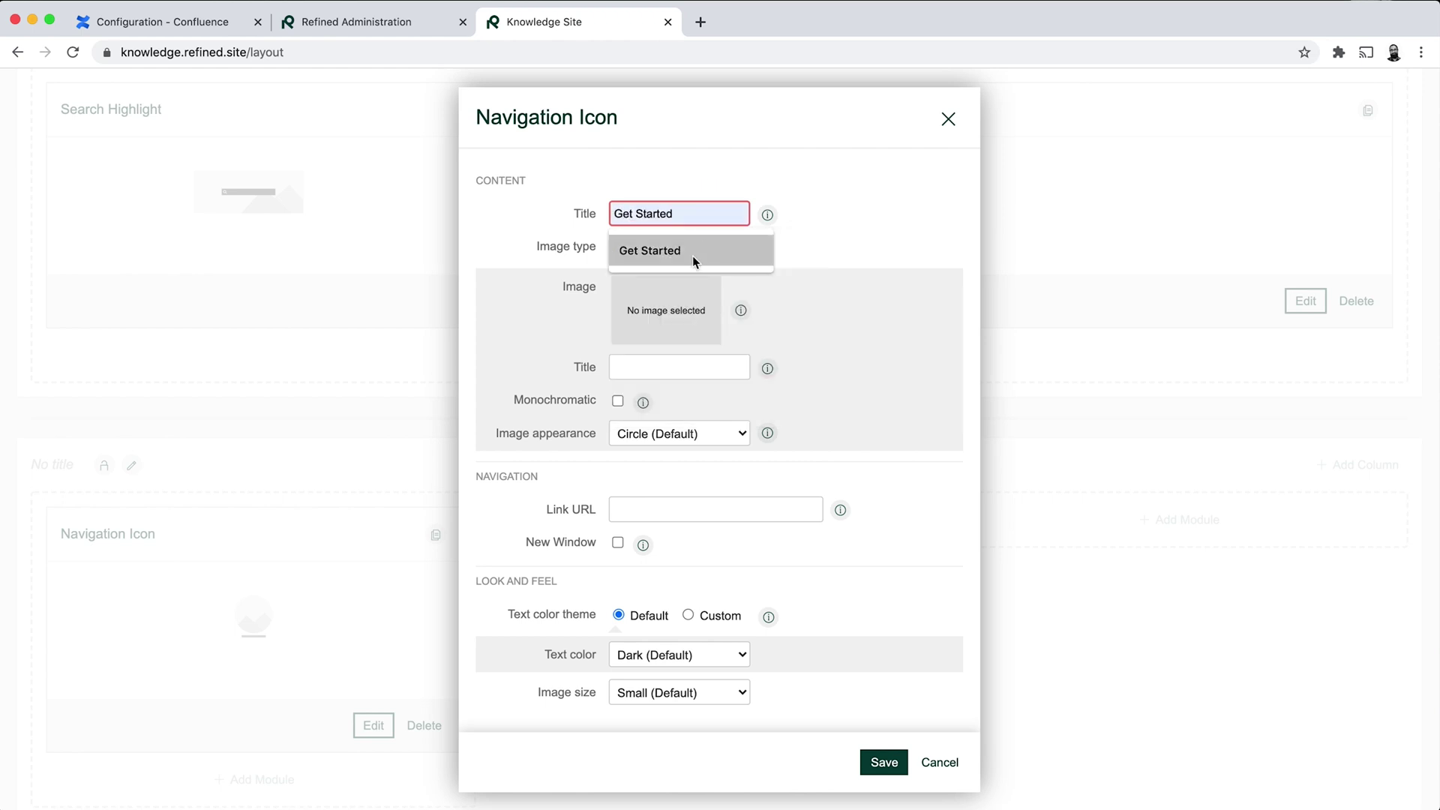
click(691, 252)
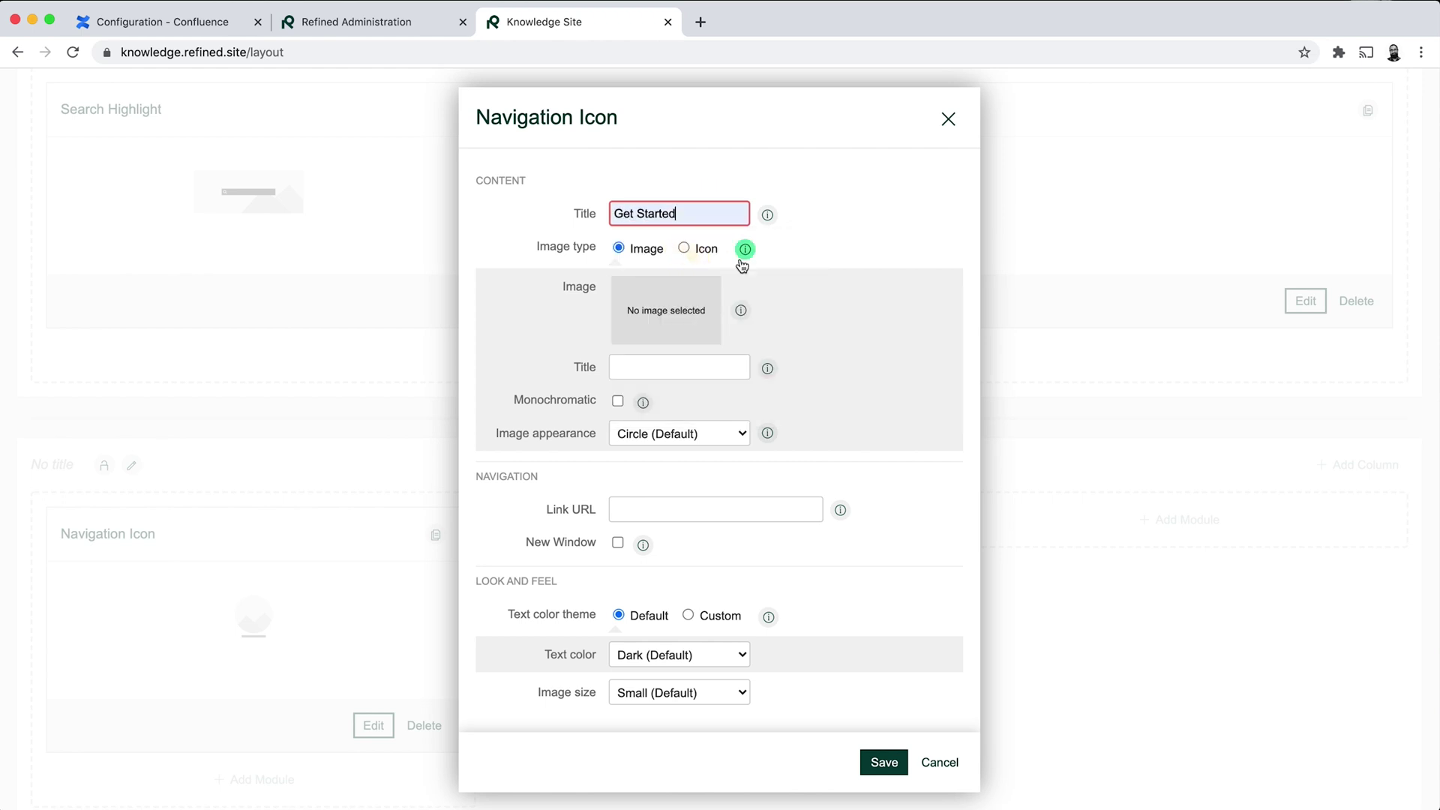
click(684, 247)
click(645, 327)
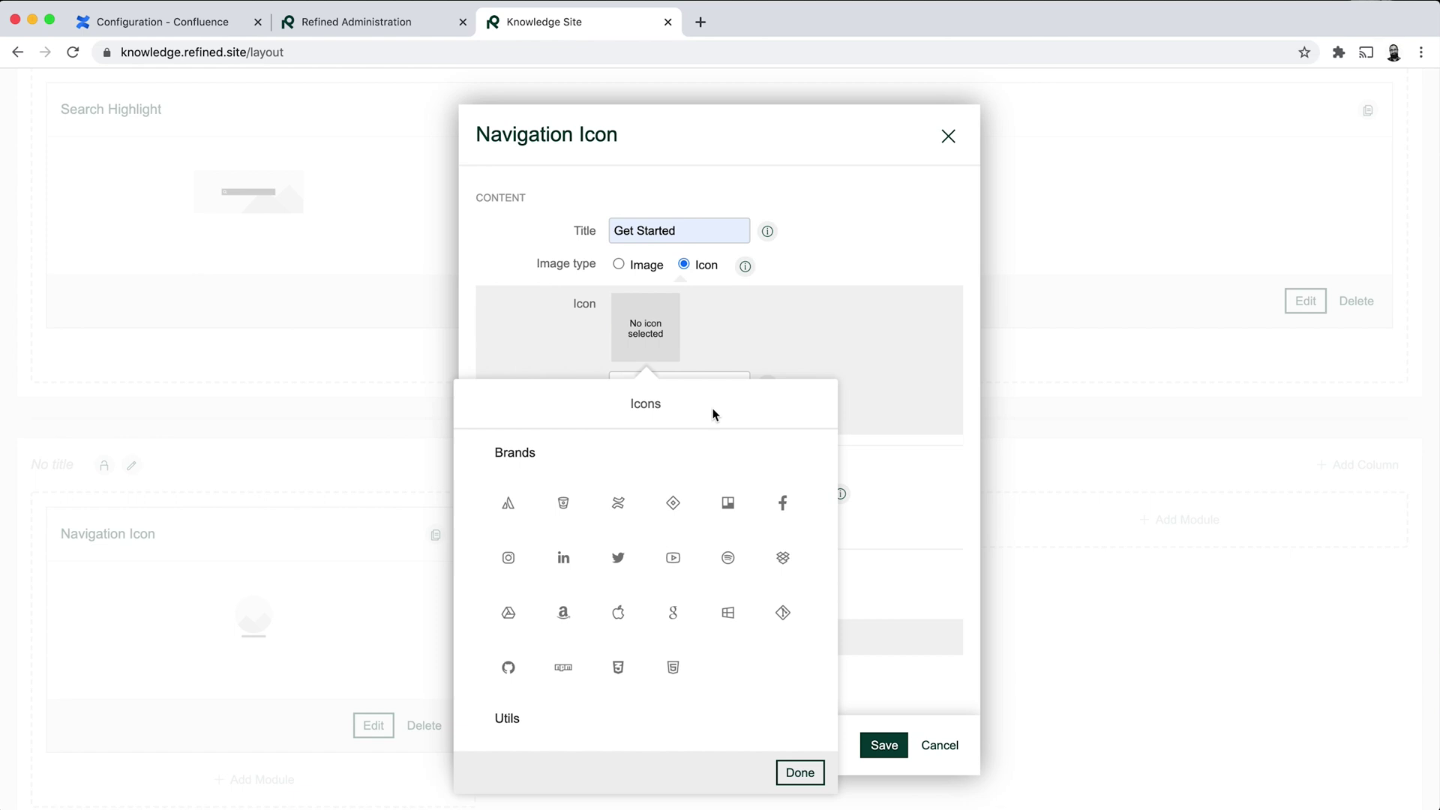
scroll(742, 691, down, 3)
scroll(745, 692, down, 5)
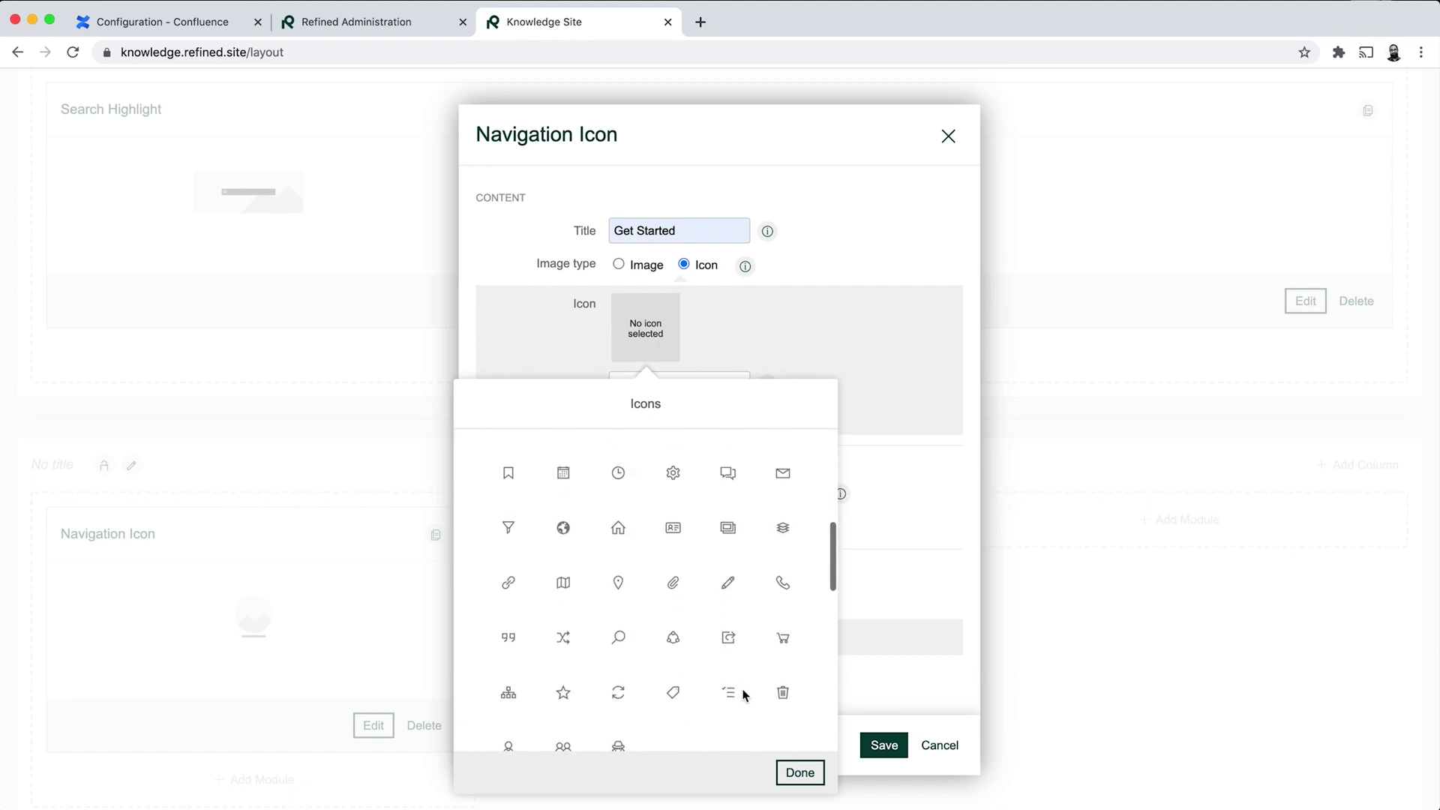
scroll(742, 694, up, 1)
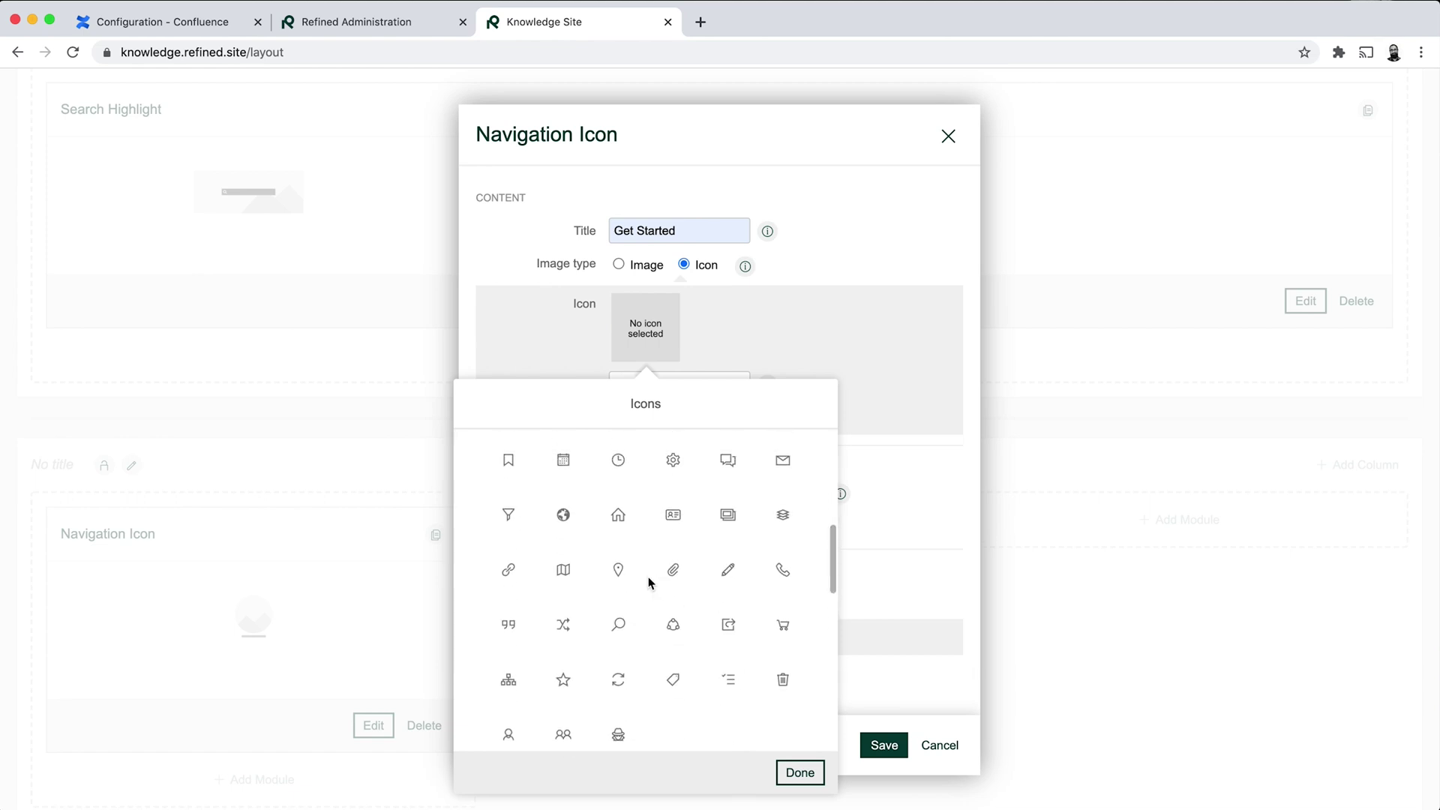
click(618, 569)
click(900, 363)
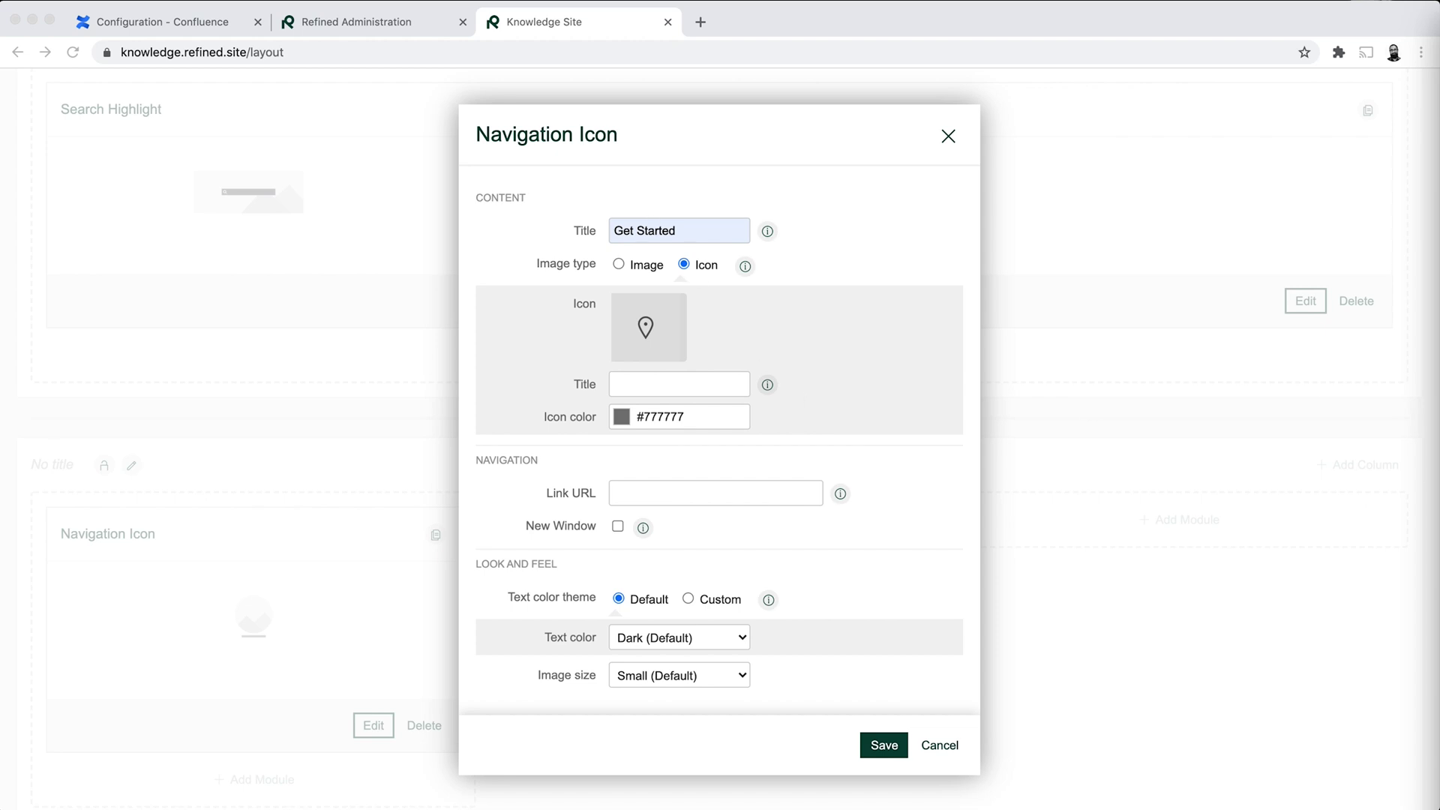
Step: Change the icon colour from #777777 to rgba(0, 110, 95, 1)
click(623, 419)
click(624, 420)
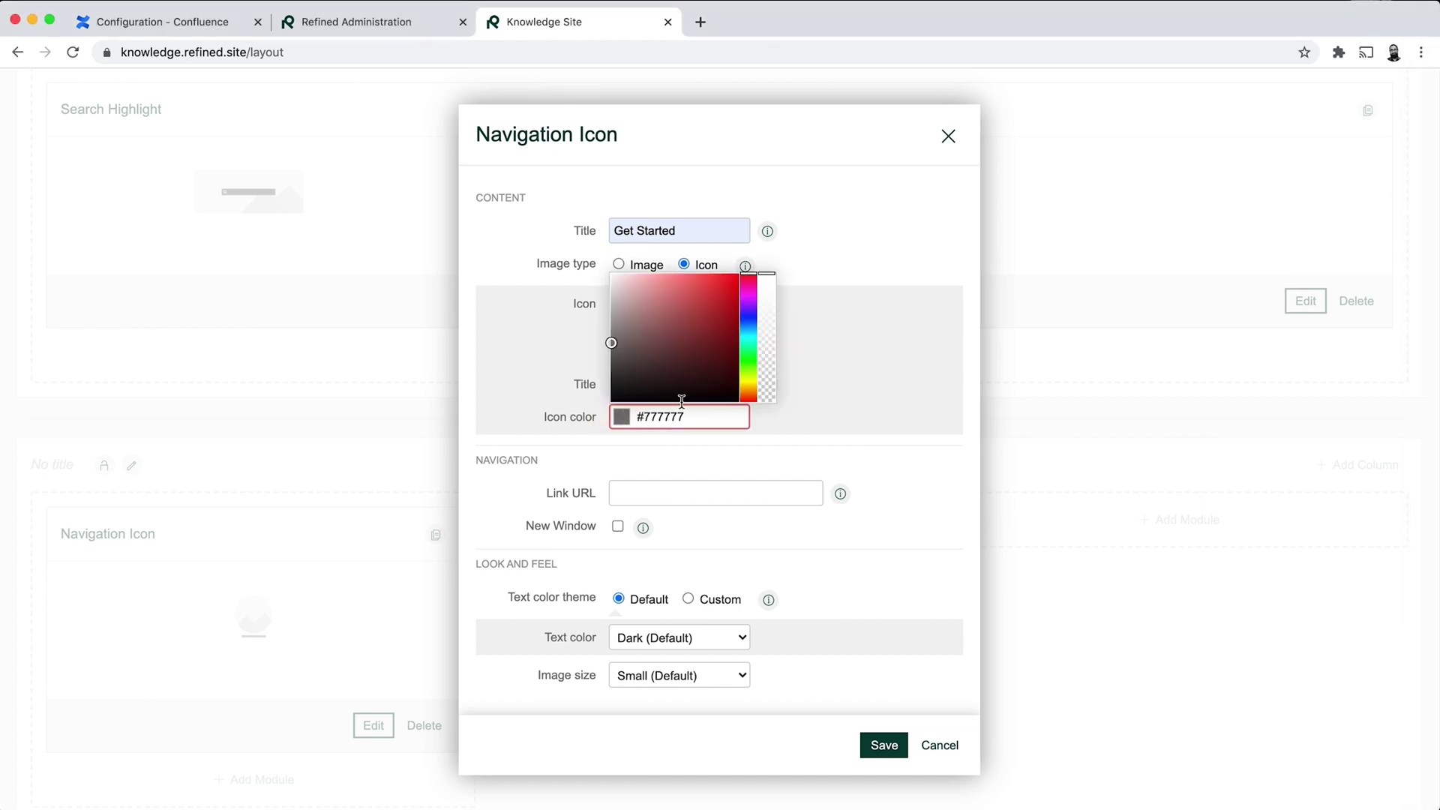
click(717, 421)
key(super+a)
text(rgba(0, 110, 95, 1))
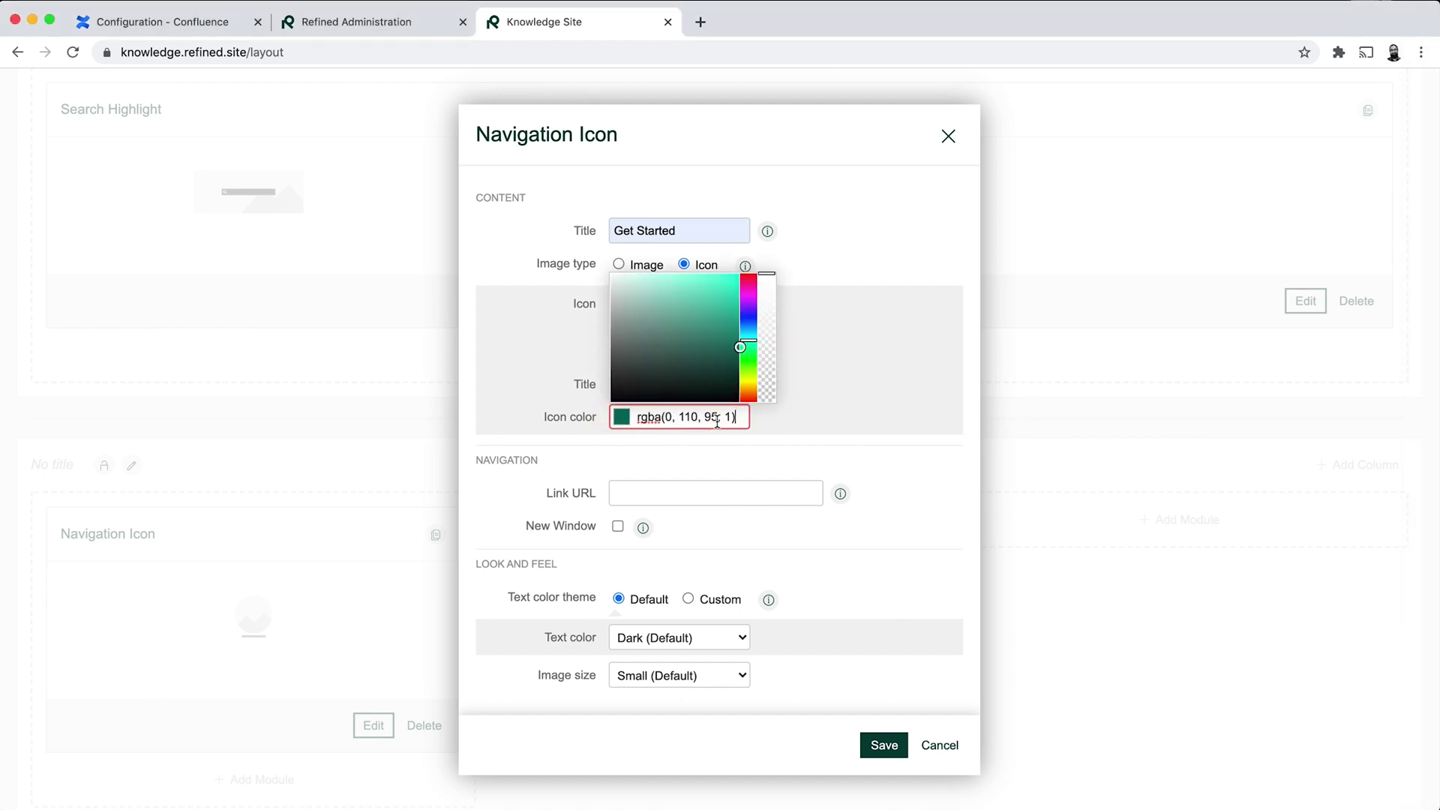
click(867, 432)
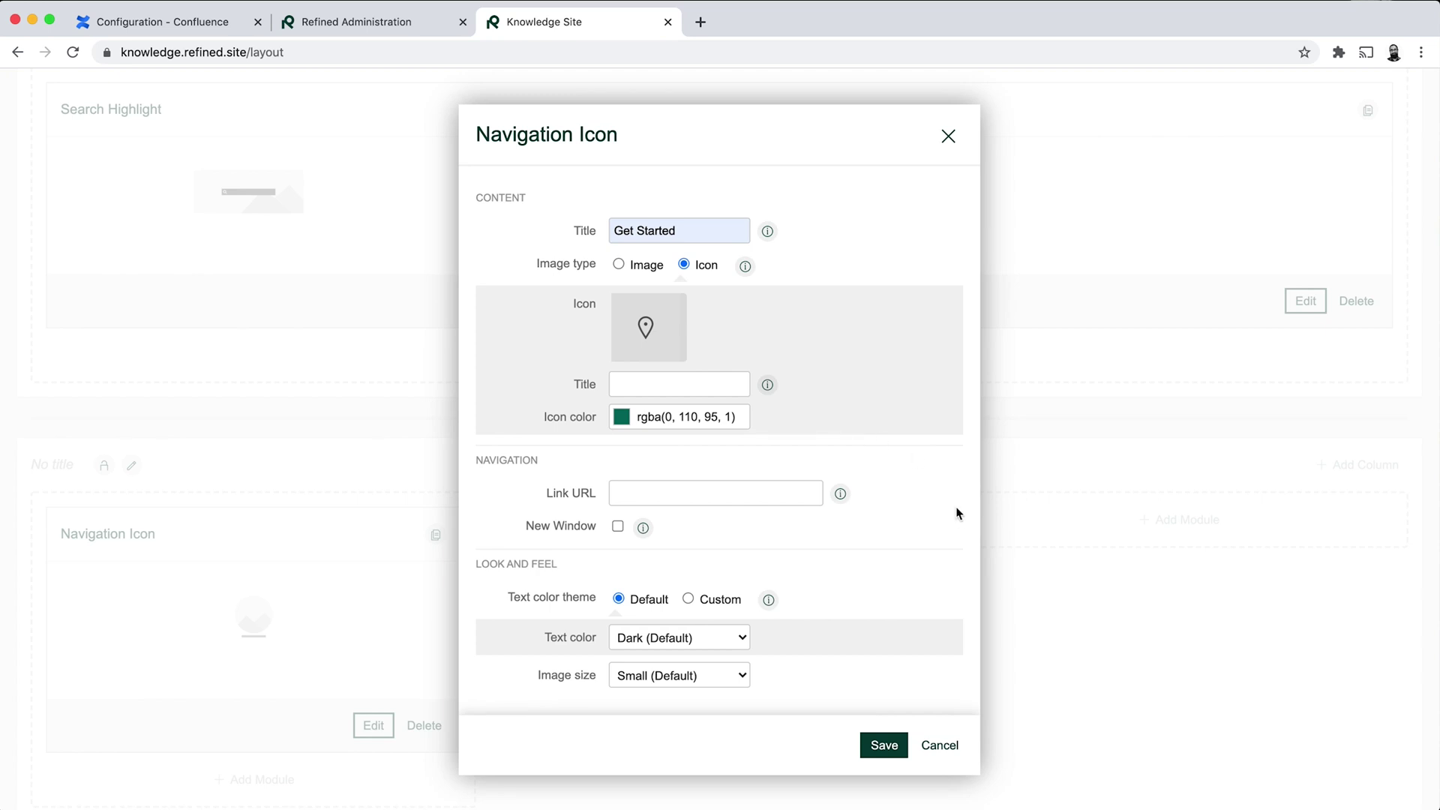
Step: Set the link URL to /space/CON and save the Navigation Icon module
click(698, 493)
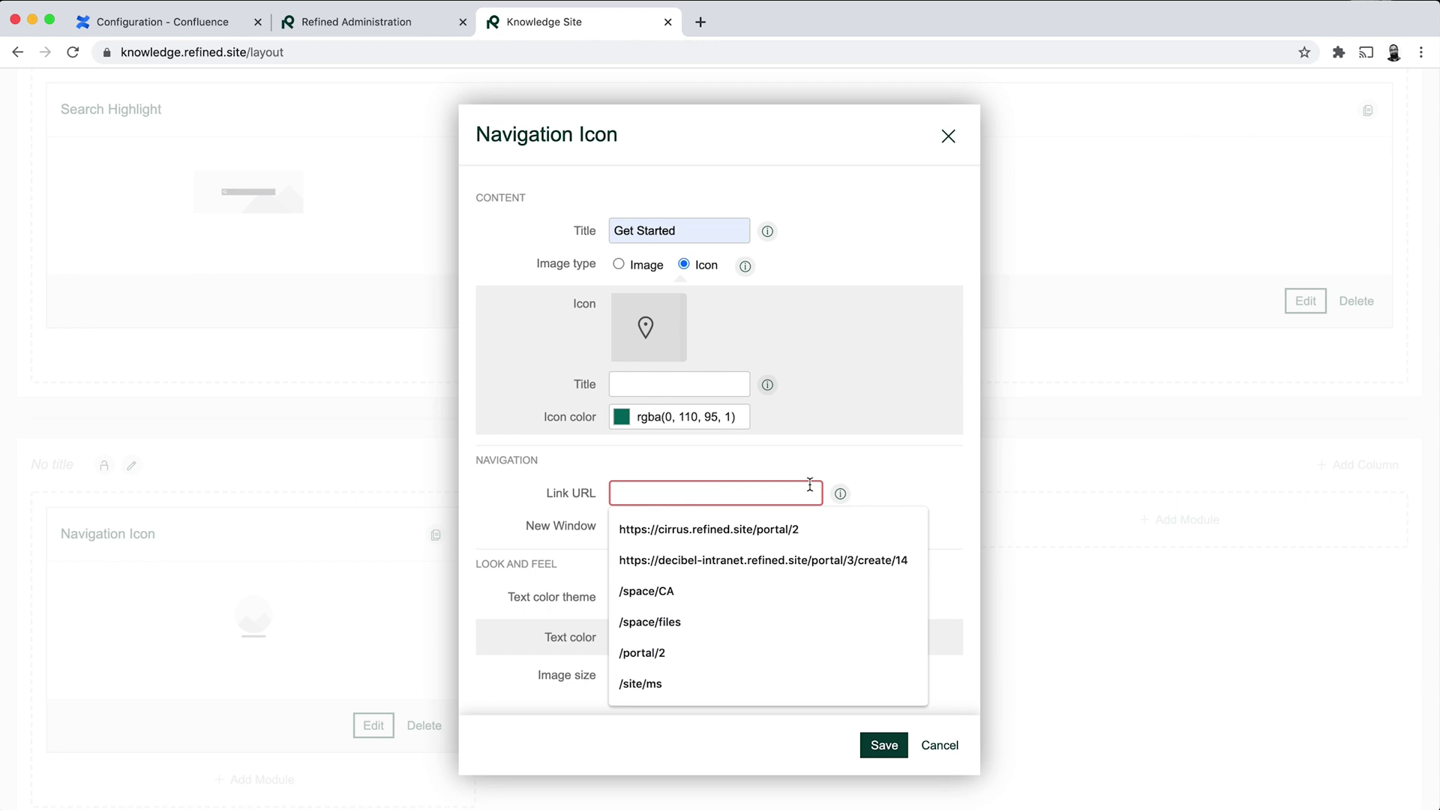
click(718, 589)
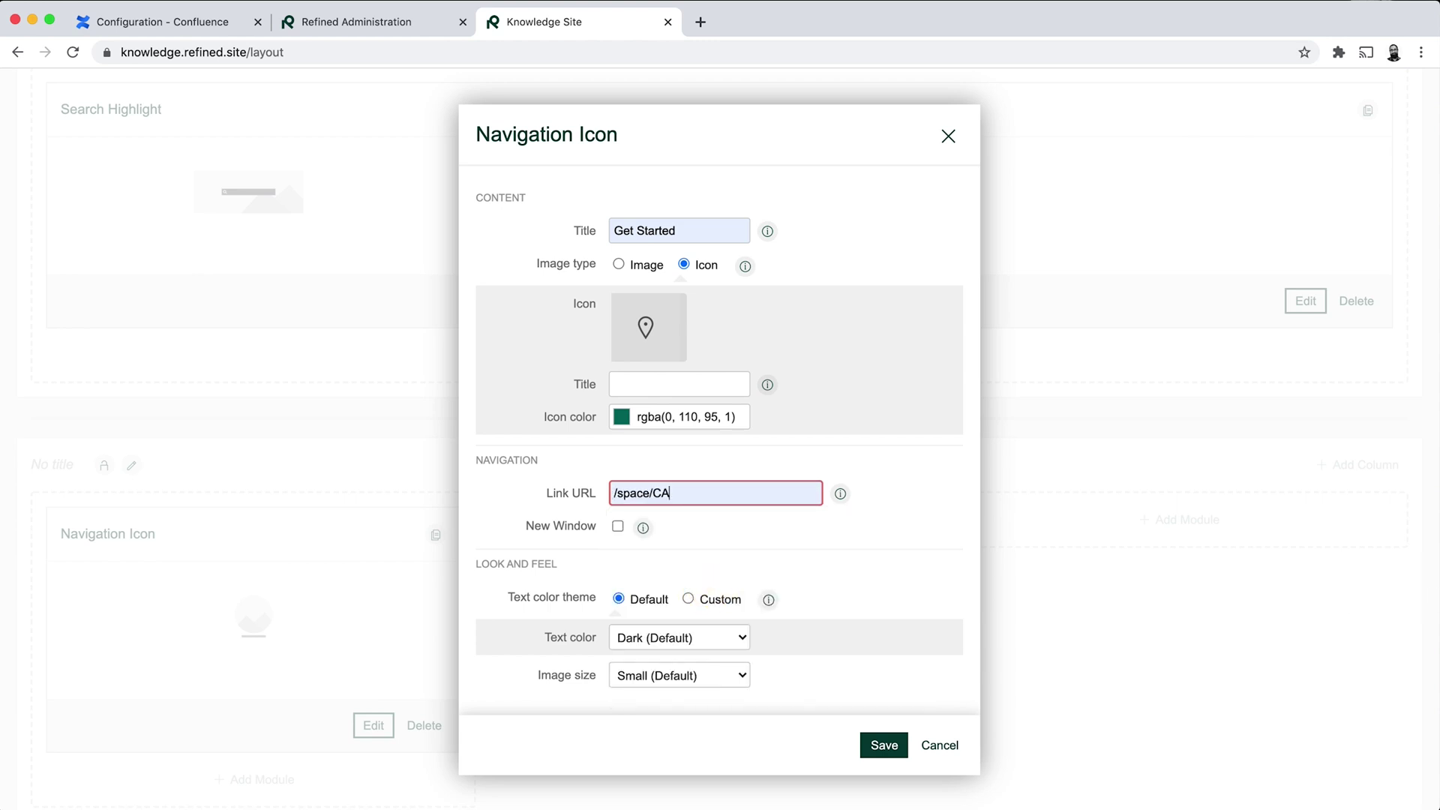
key(BackSpace)
key(BackSpace)
text(ON)
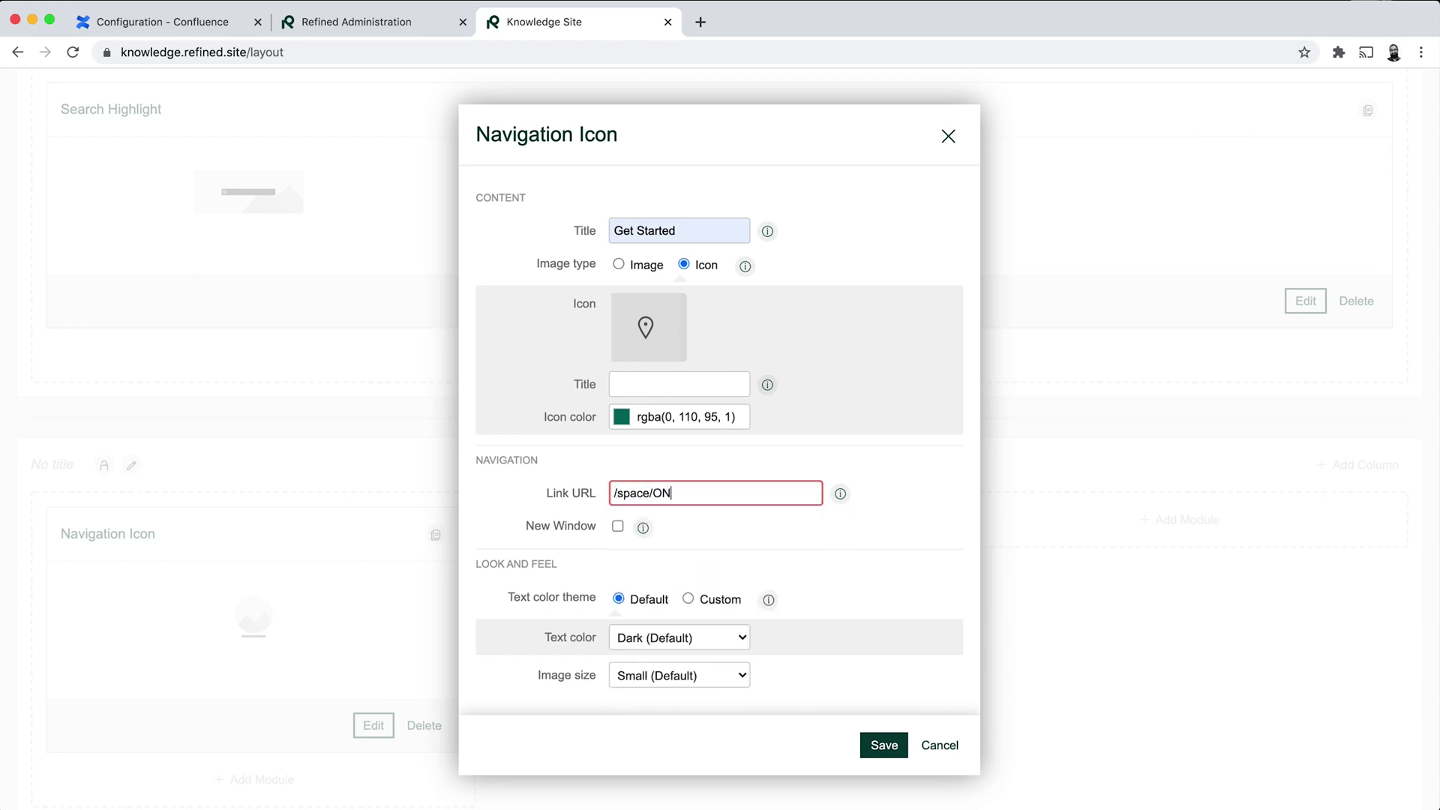
key(Left)
key(Left)
text(C)
click(618, 493)
key(BackSpace)
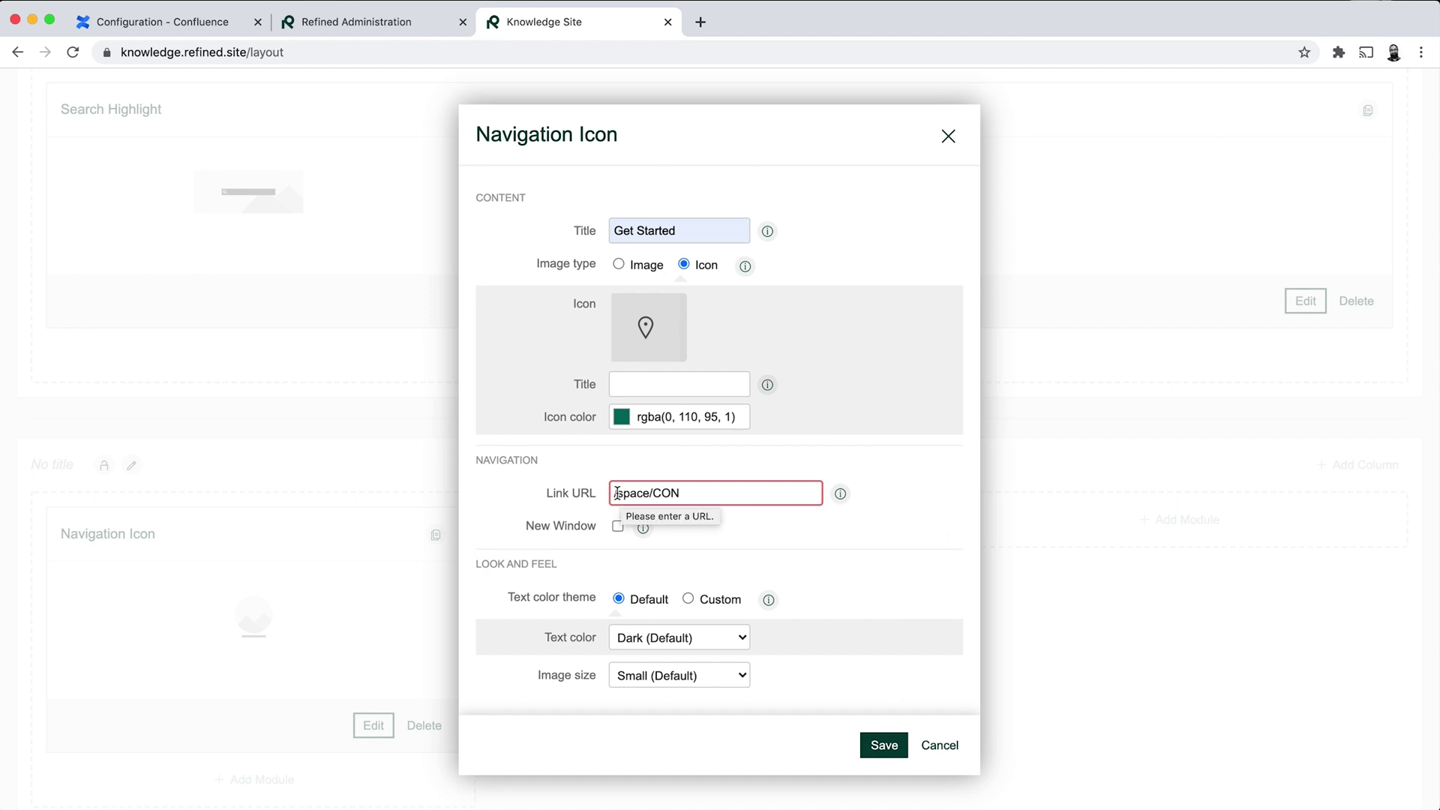
key(super+z)
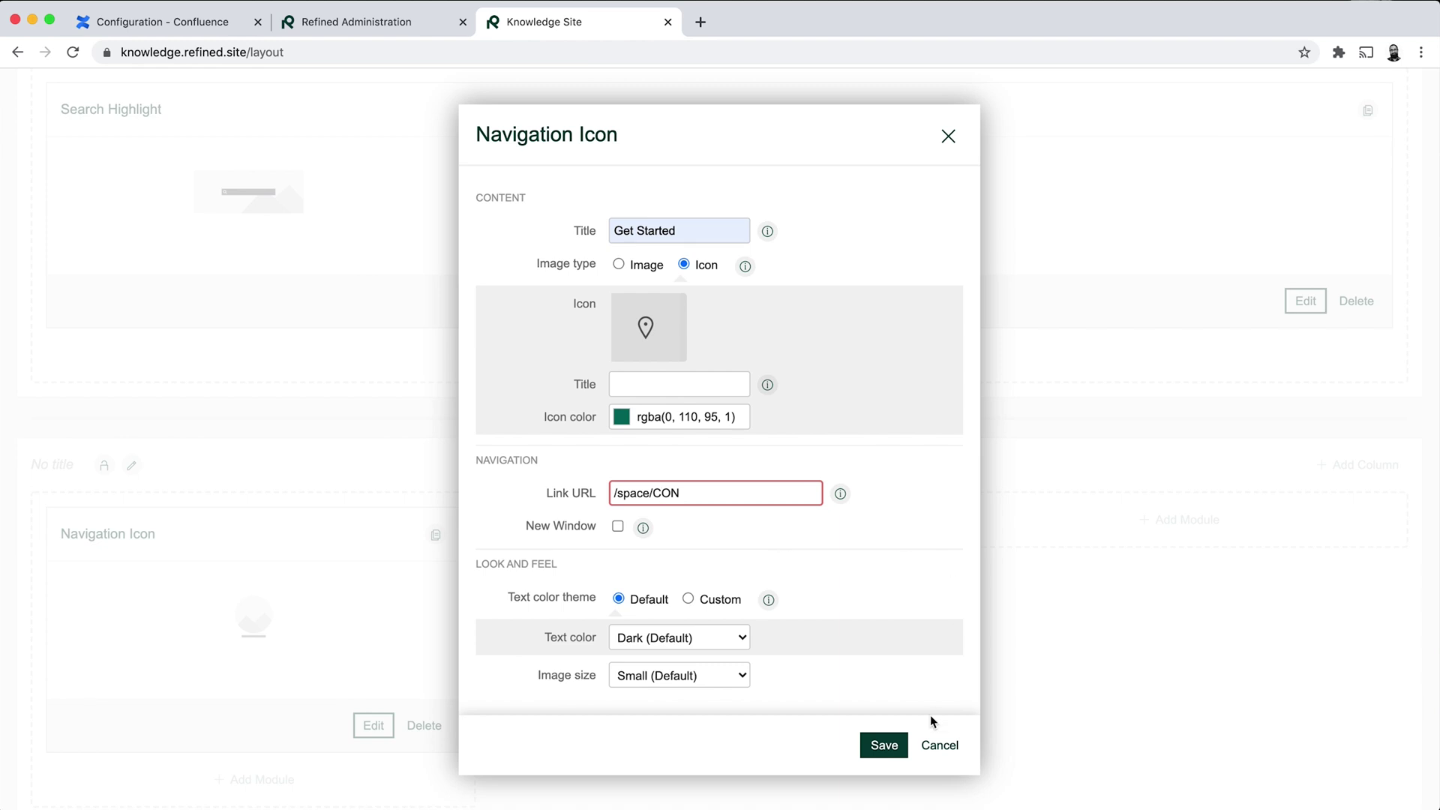
click(884, 745)
Step: Add a new row at the bottom of the layout holding an Activity Stream module
scroll(1053, 608, down, 5)
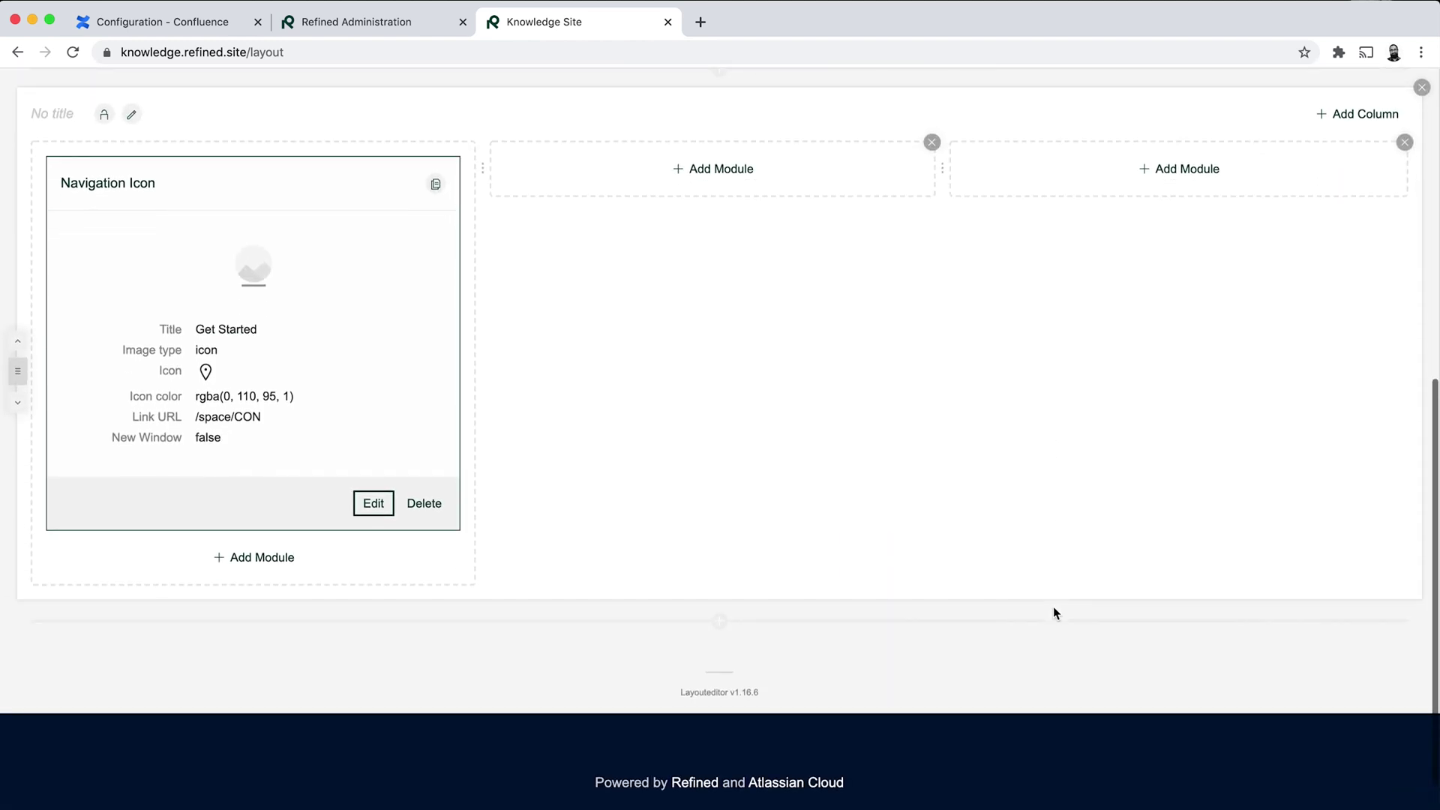
click(719, 622)
scroll(885, 533, down, 3)
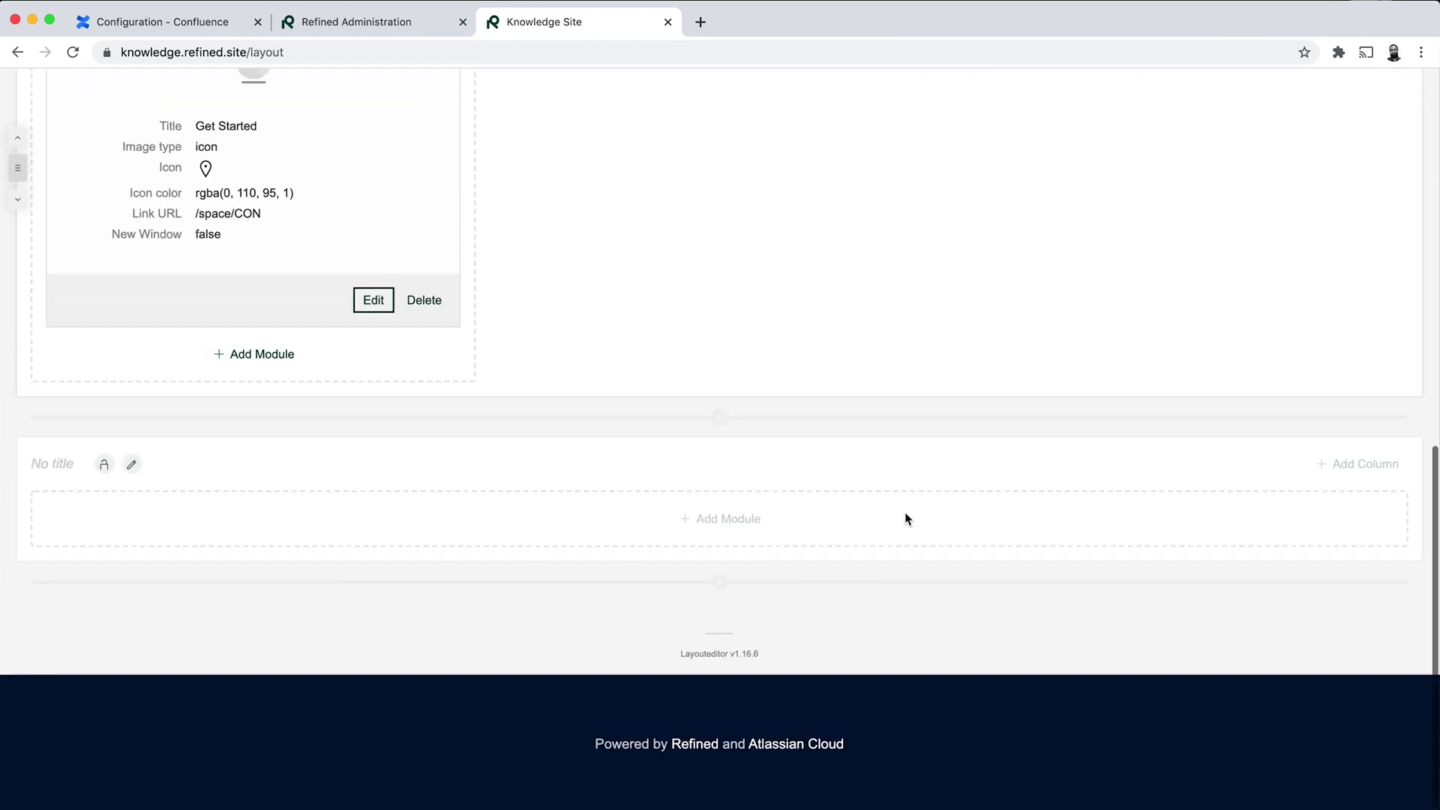
click(721, 527)
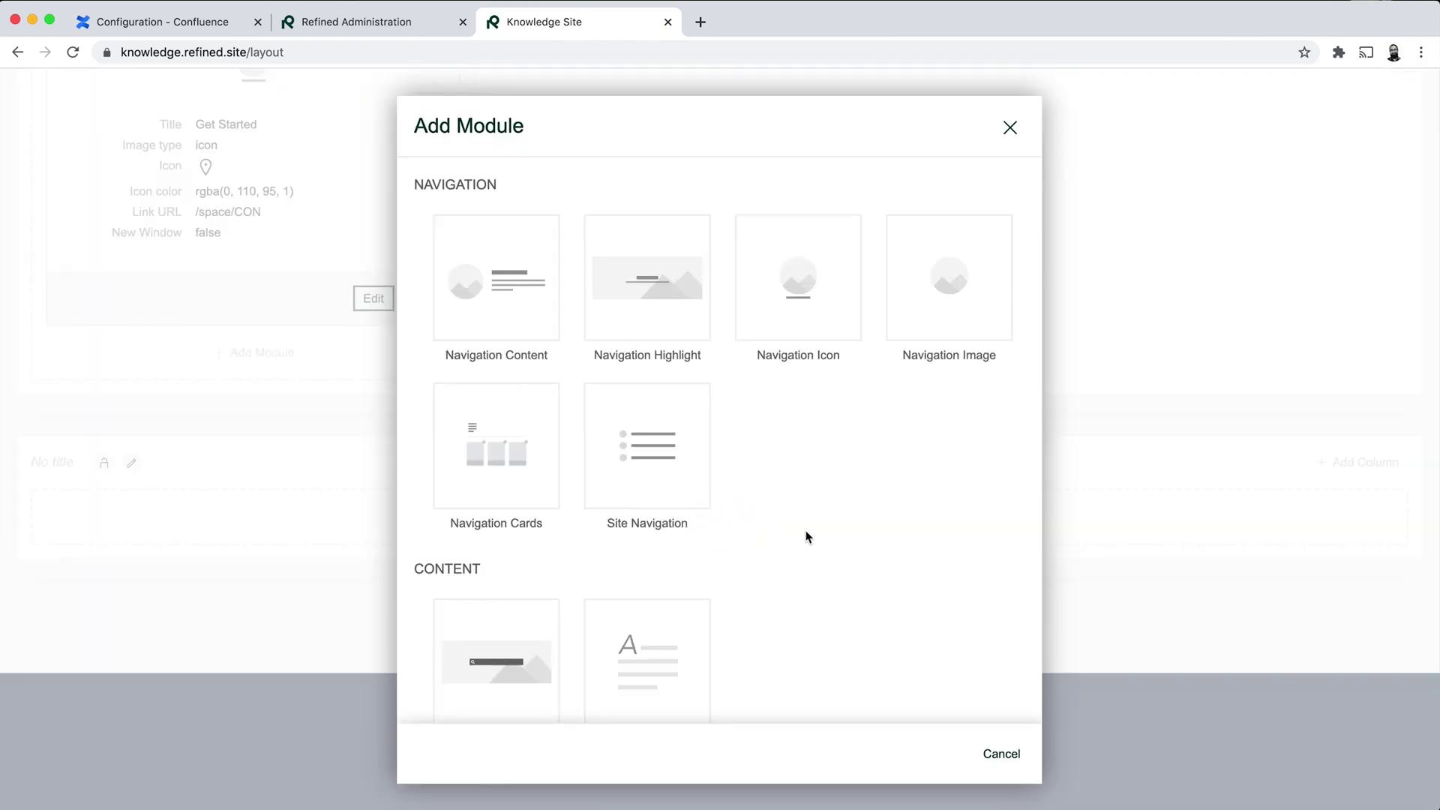
scroll(807, 537, down, 10)
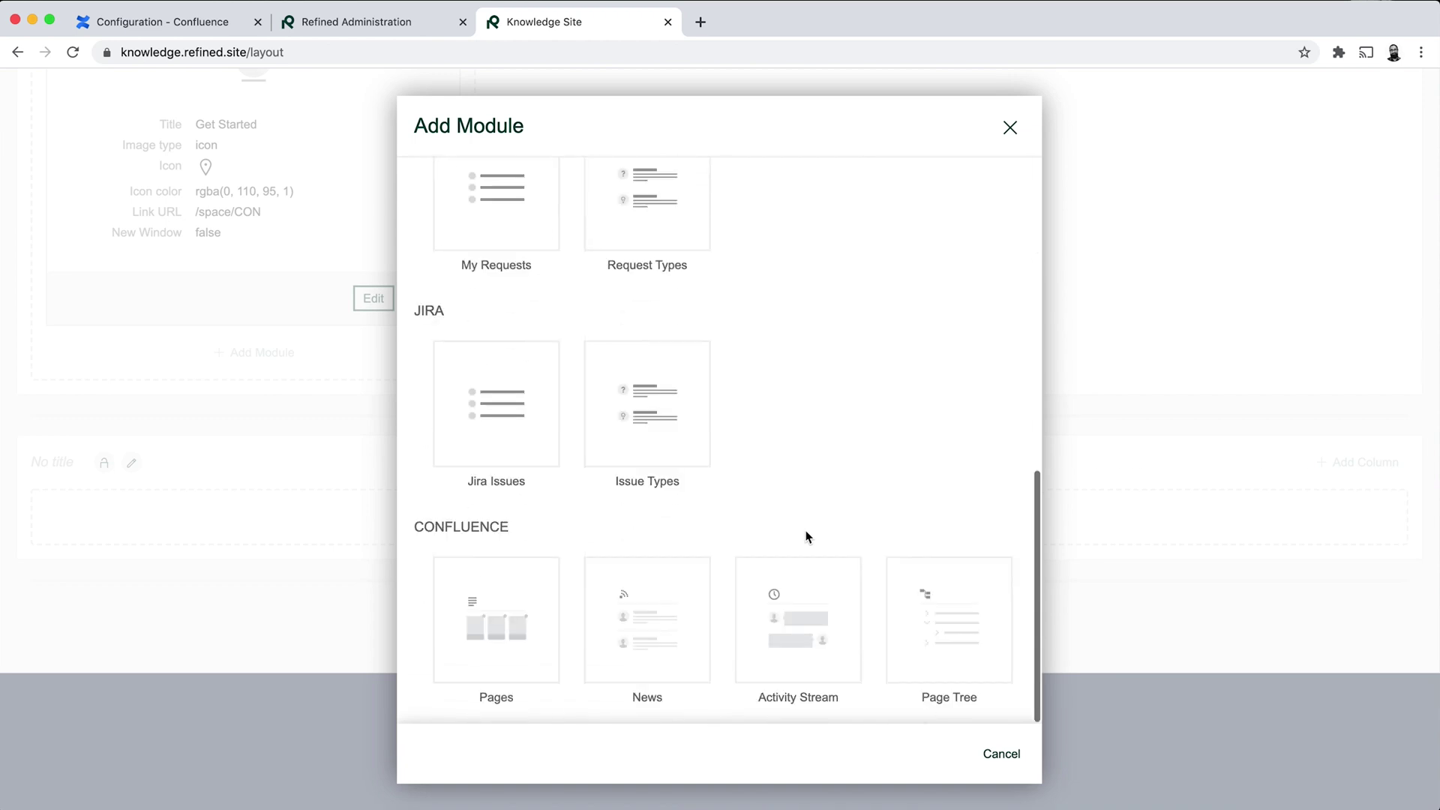
click(786, 651)
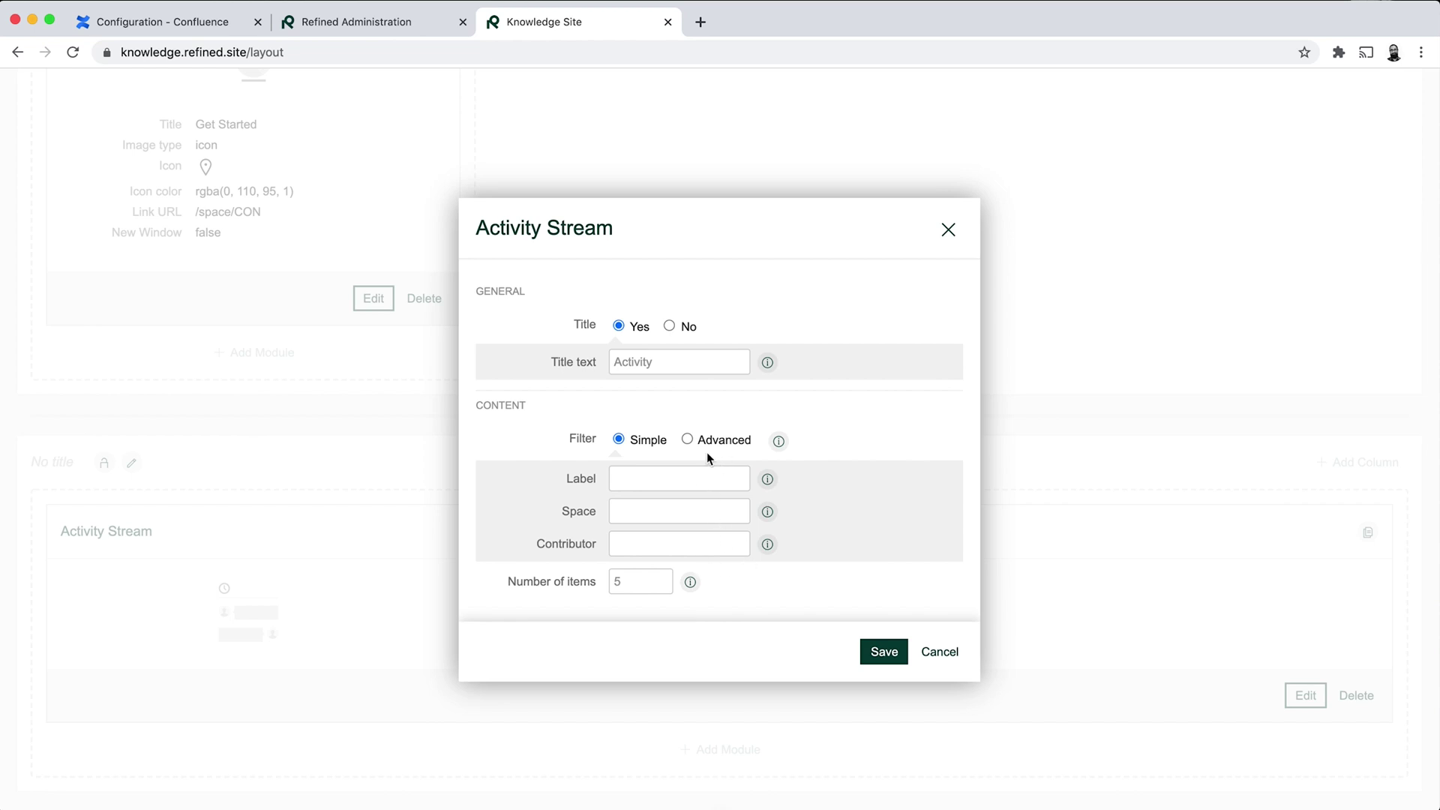
Step: Limit the simple activity filter to spaces IG, CON and CP and save
click(688, 441)
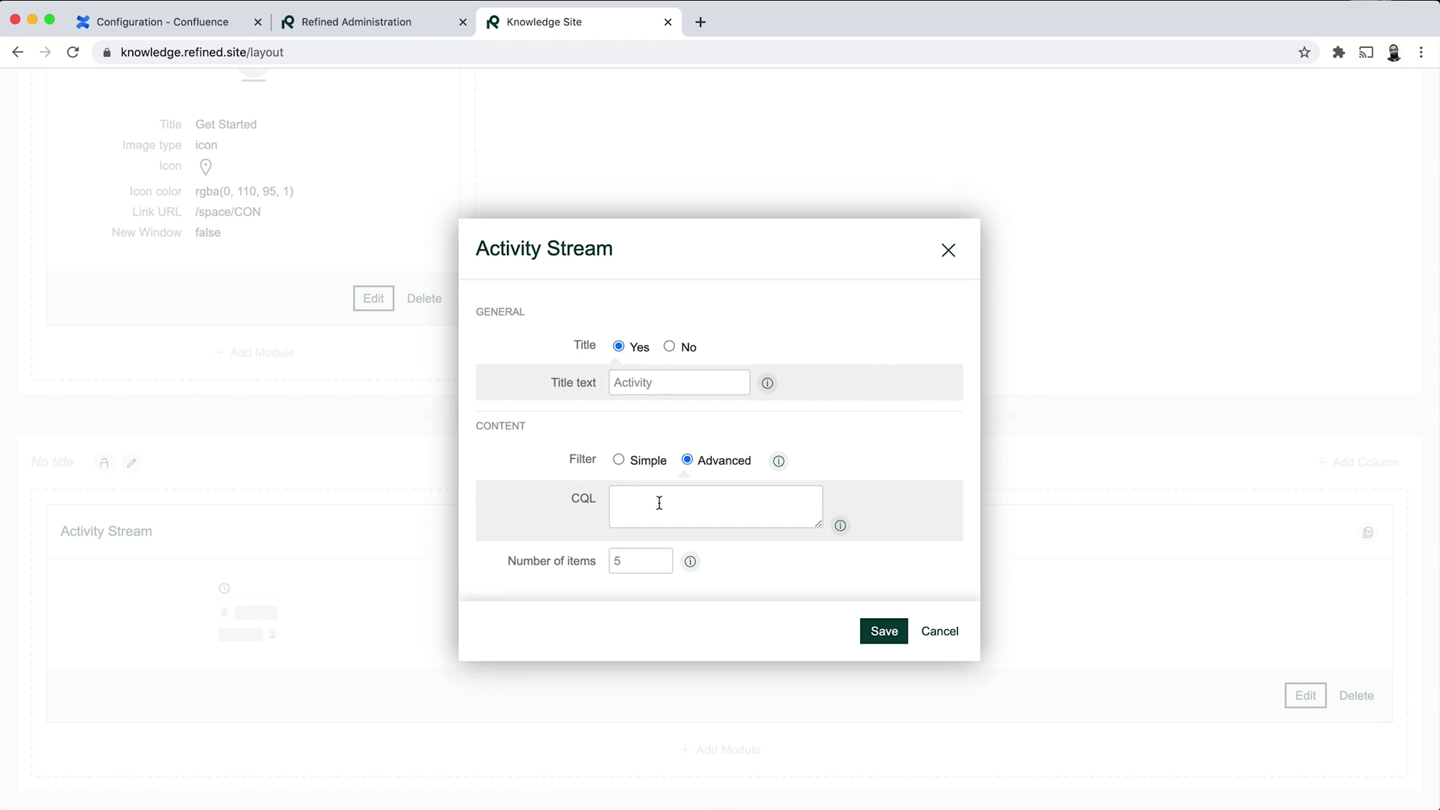
click(619, 461)
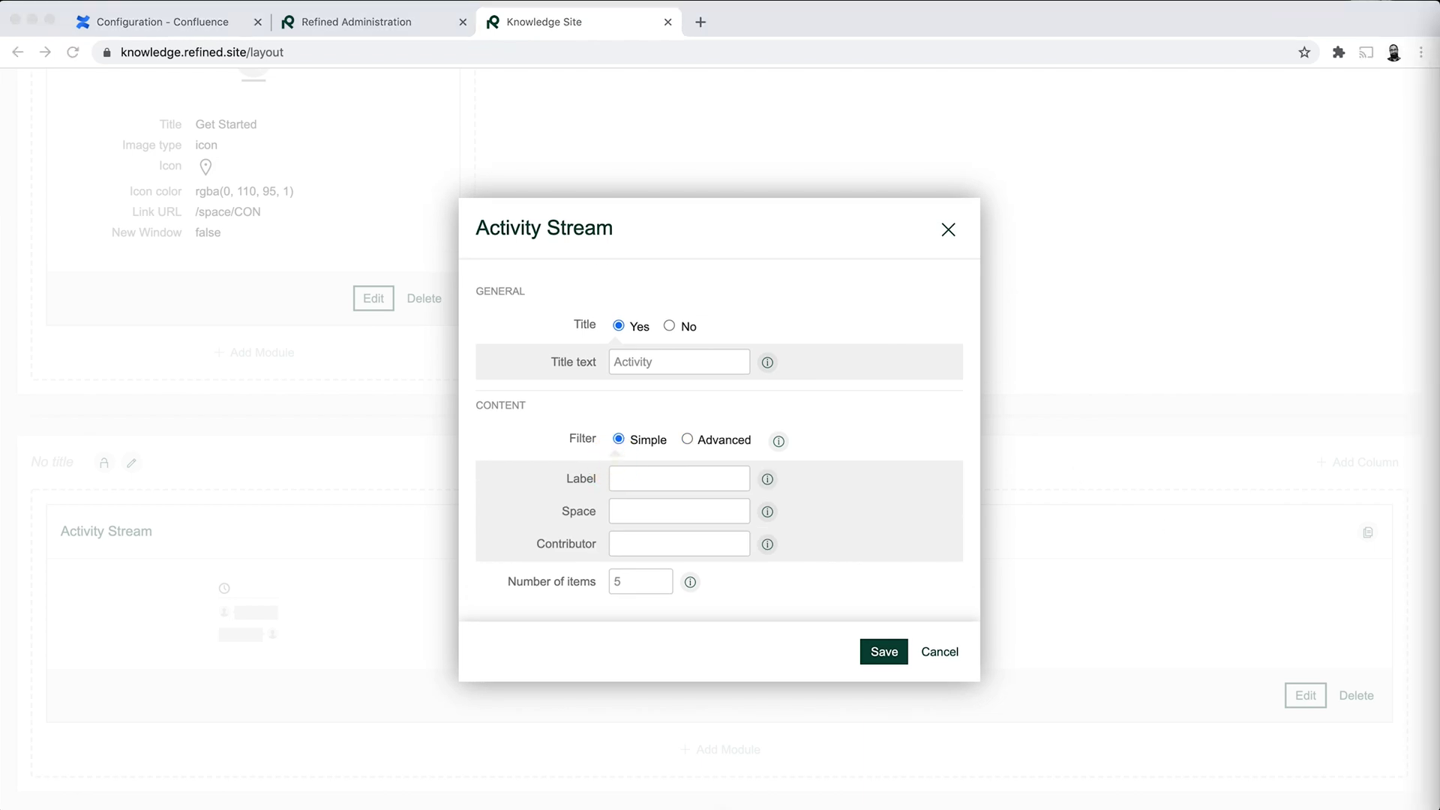
click(687, 508)
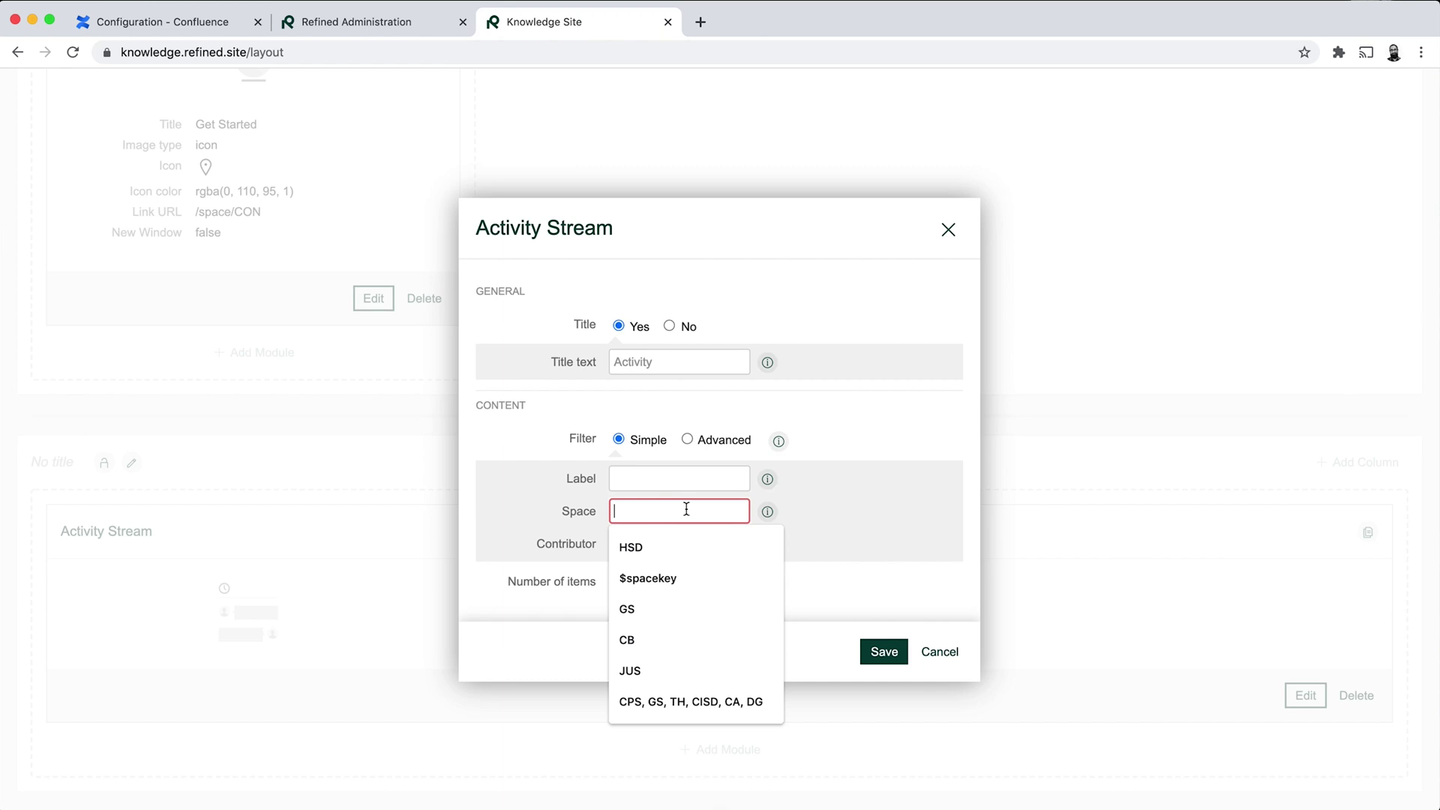
text(IG, CON, CP)
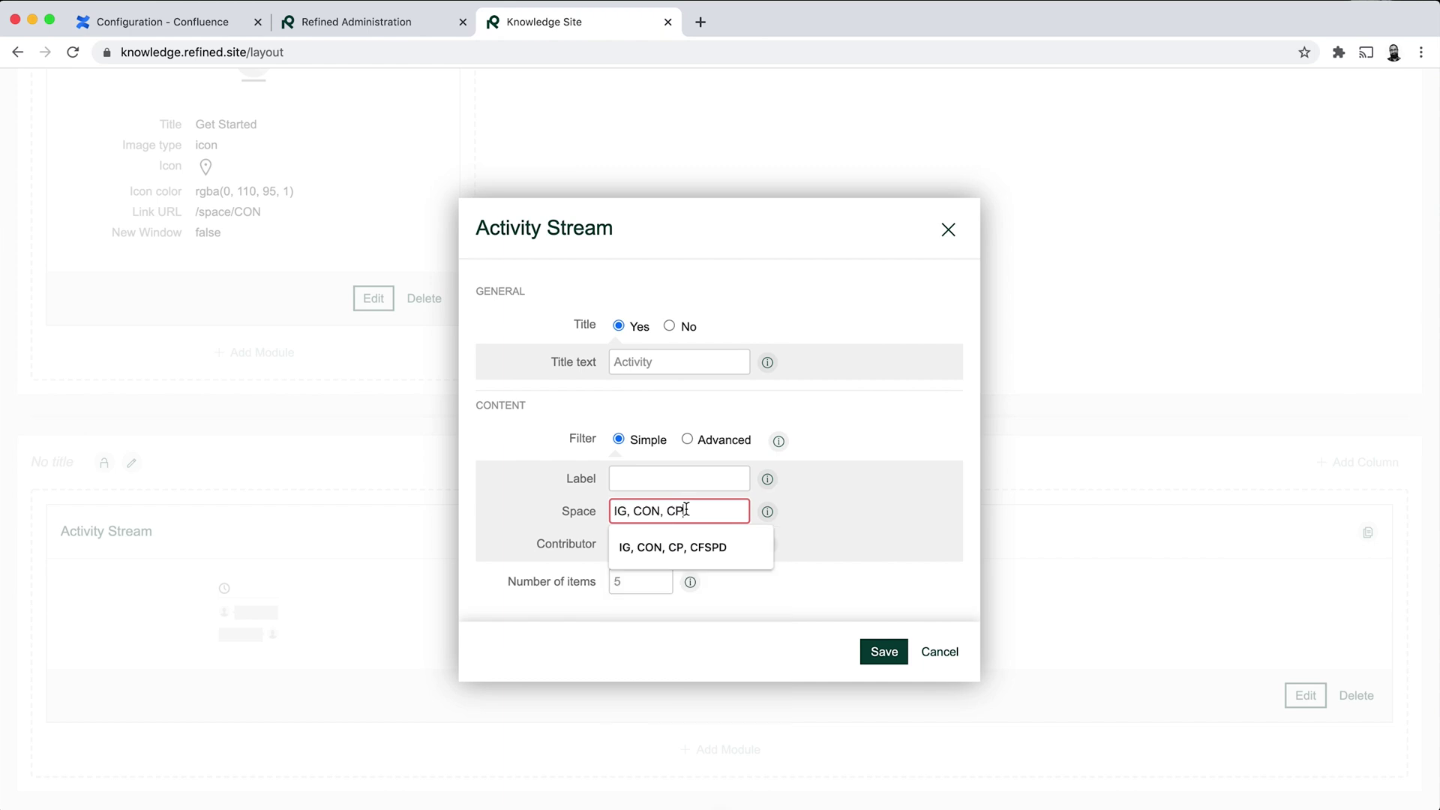
click(850, 534)
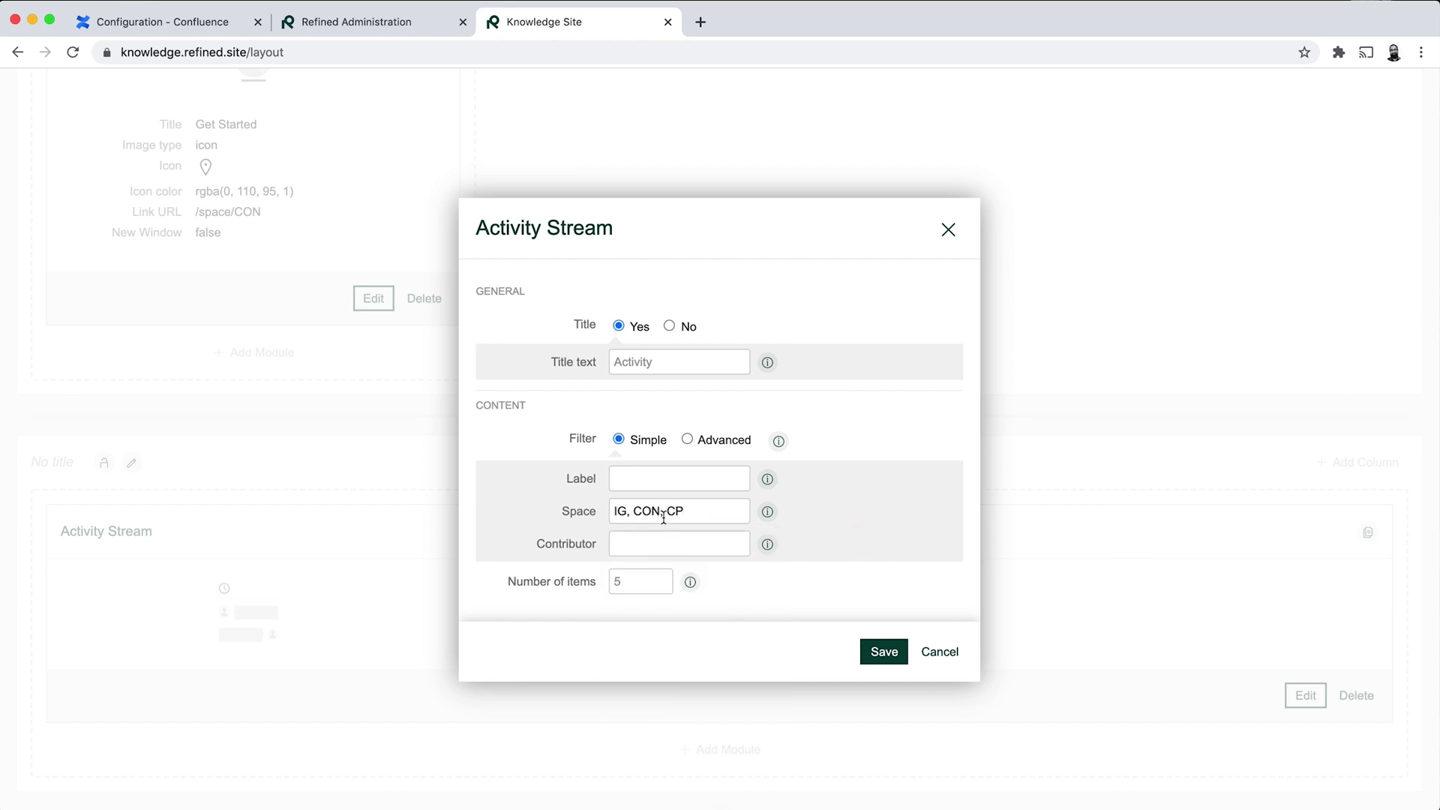
click(893, 651)
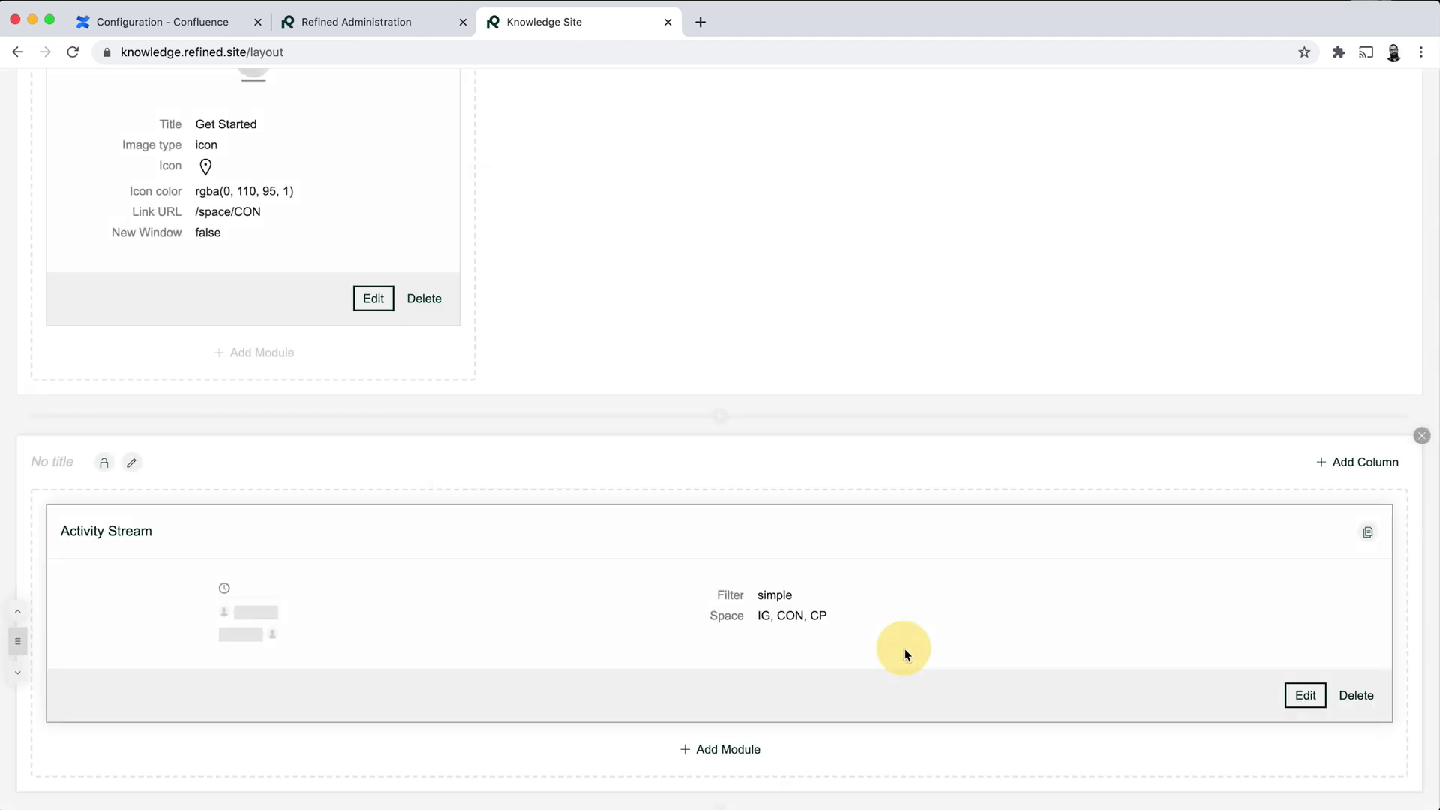
Step: Add a section below the Activity Stream with a default Pages module and save it
scroll(978, 555, down, 3)
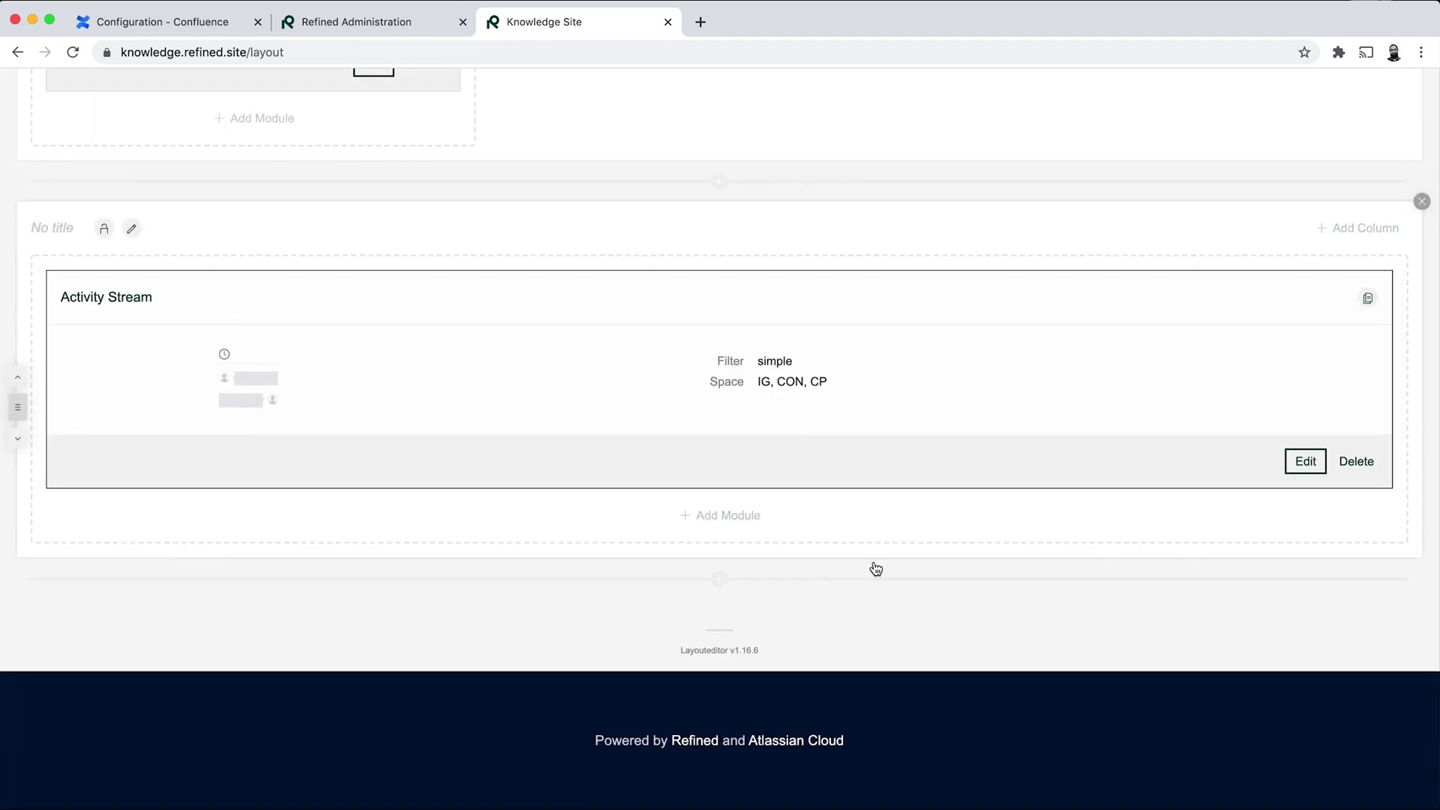
click(719, 579)
scroll(835, 627, down, 2)
click(739, 552)
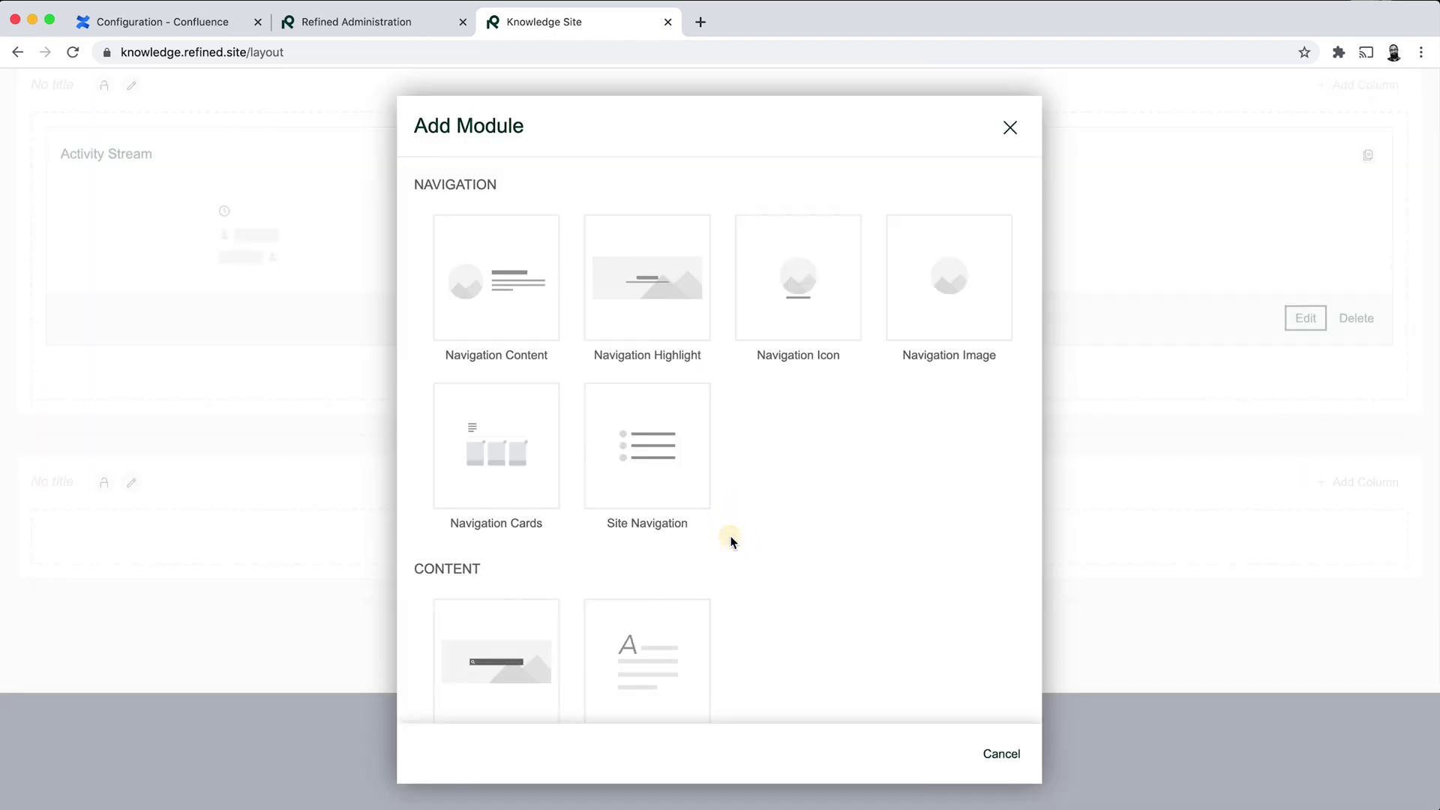
scroll(813, 594, down, 10)
click(488, 600)
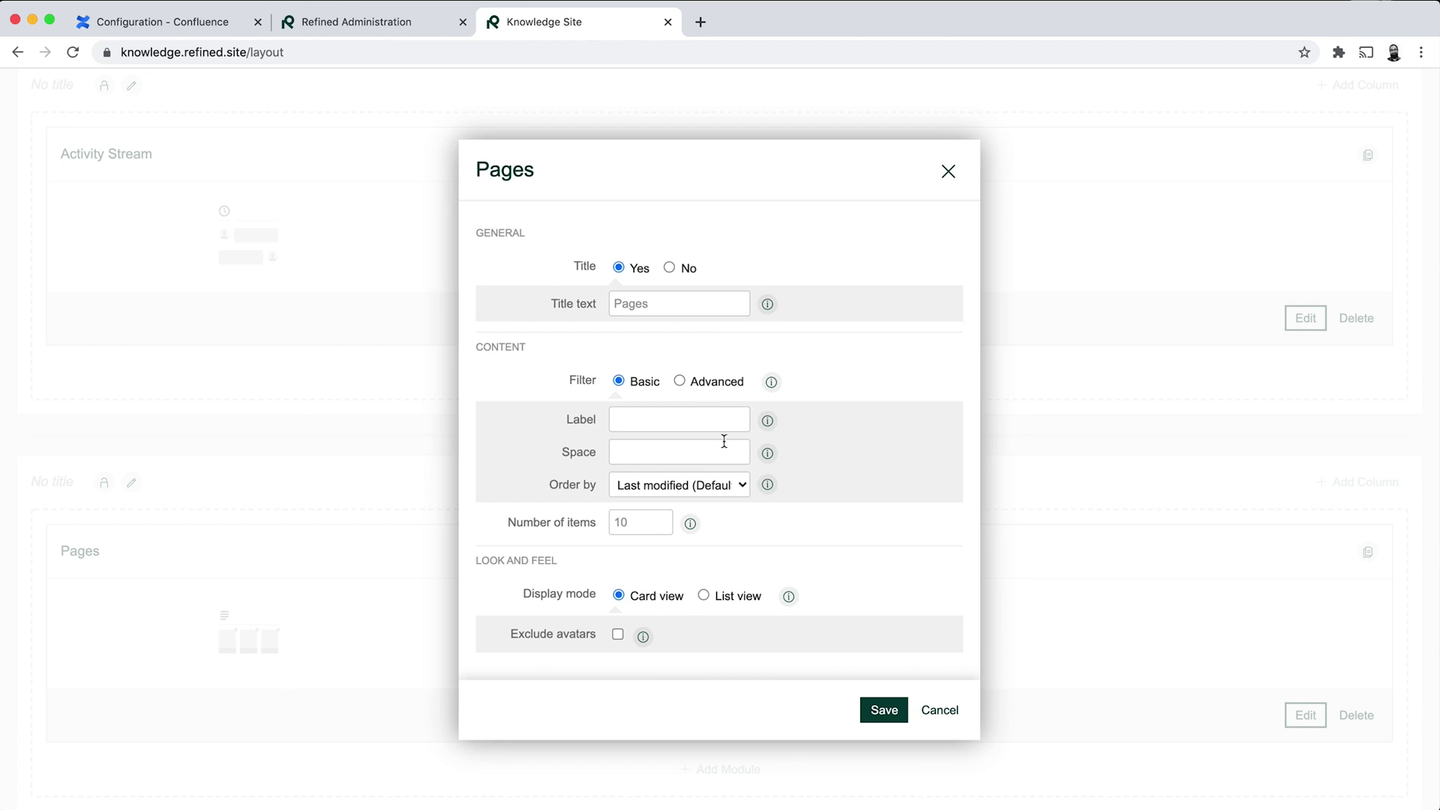
click(882, 708)
scroll(1022, 514, up, 8)
scroll(1022, 517, up, 8)
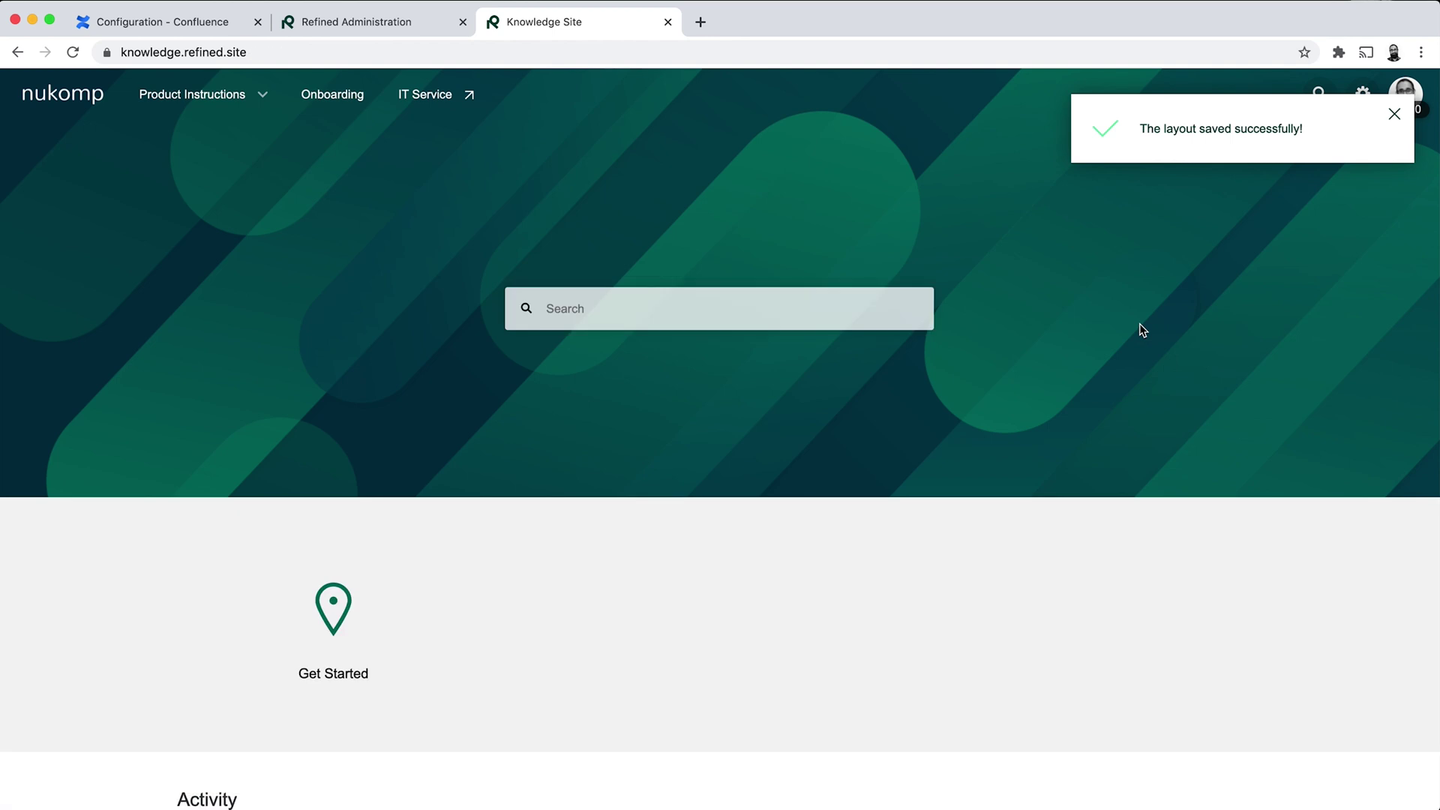
Step: Look over the published home page's Pages grid, then choose Edit page from the options menu
scroll(1141, 330, down, 10)
scroll(1140, 331, down, 4)
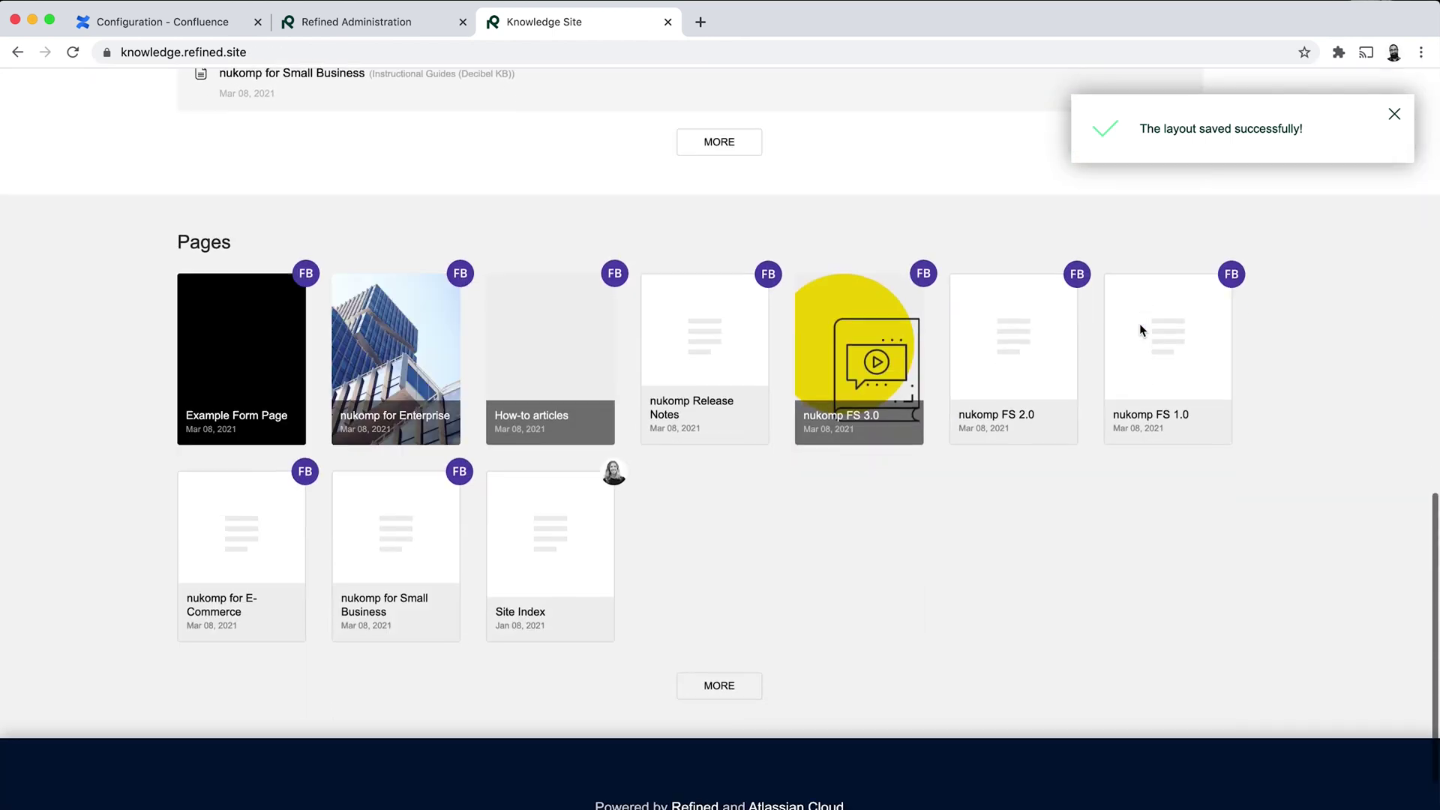
scroll(1140, 330, up, 15)
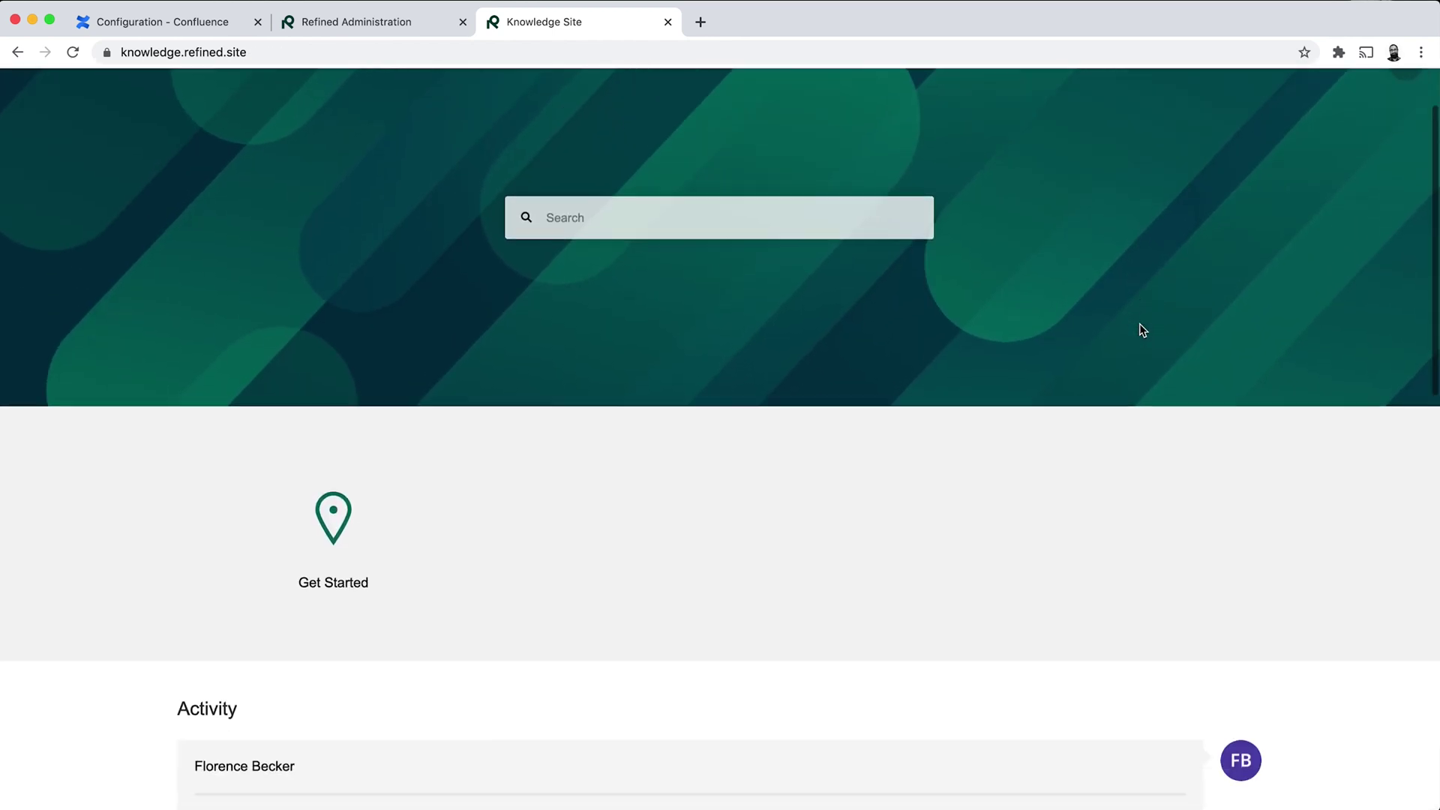
scroll(1142, 330, down, 7)
scroll(1140, 330, down, 5)
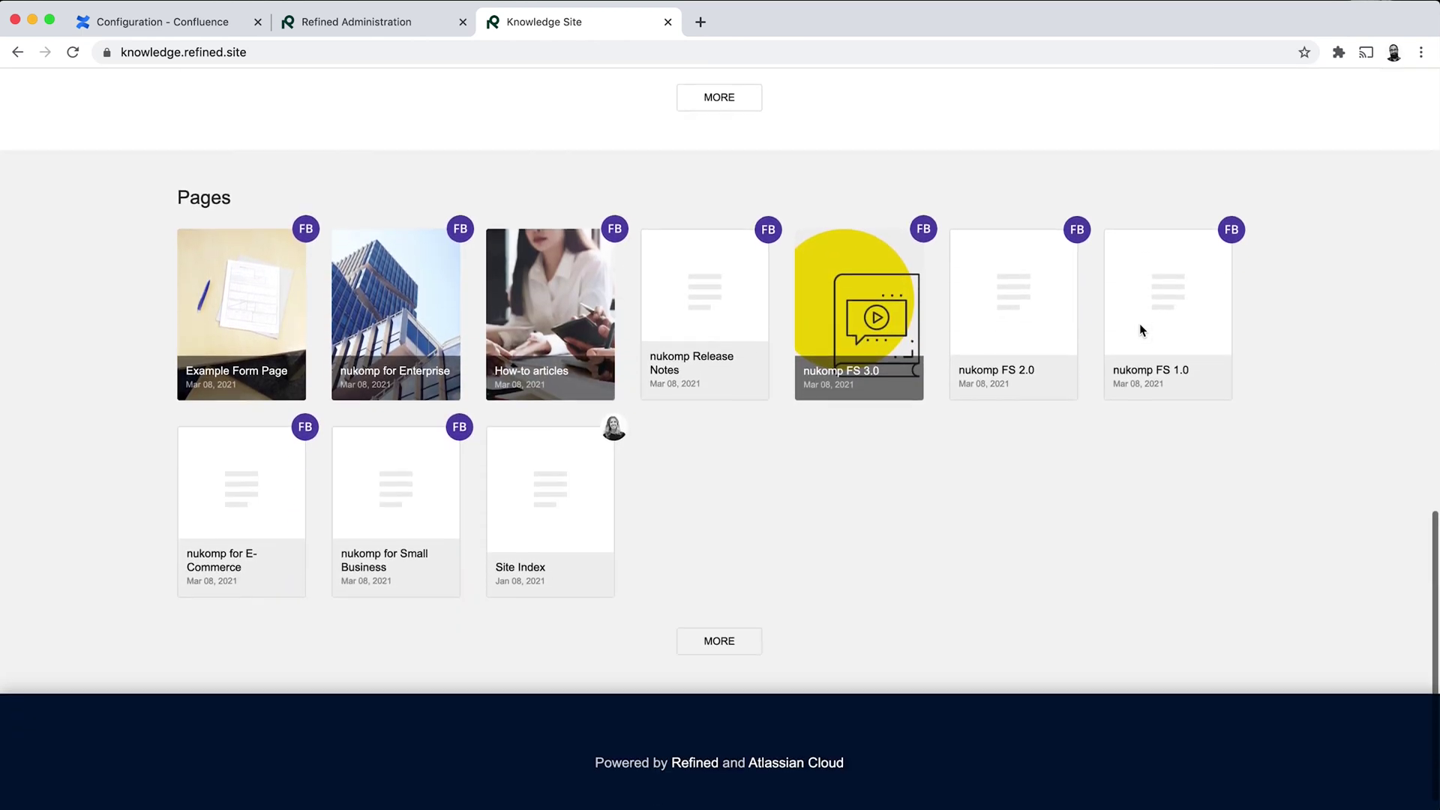
scroll(1140, 330, up, 10)
scroll(1141, 330, up, 3)
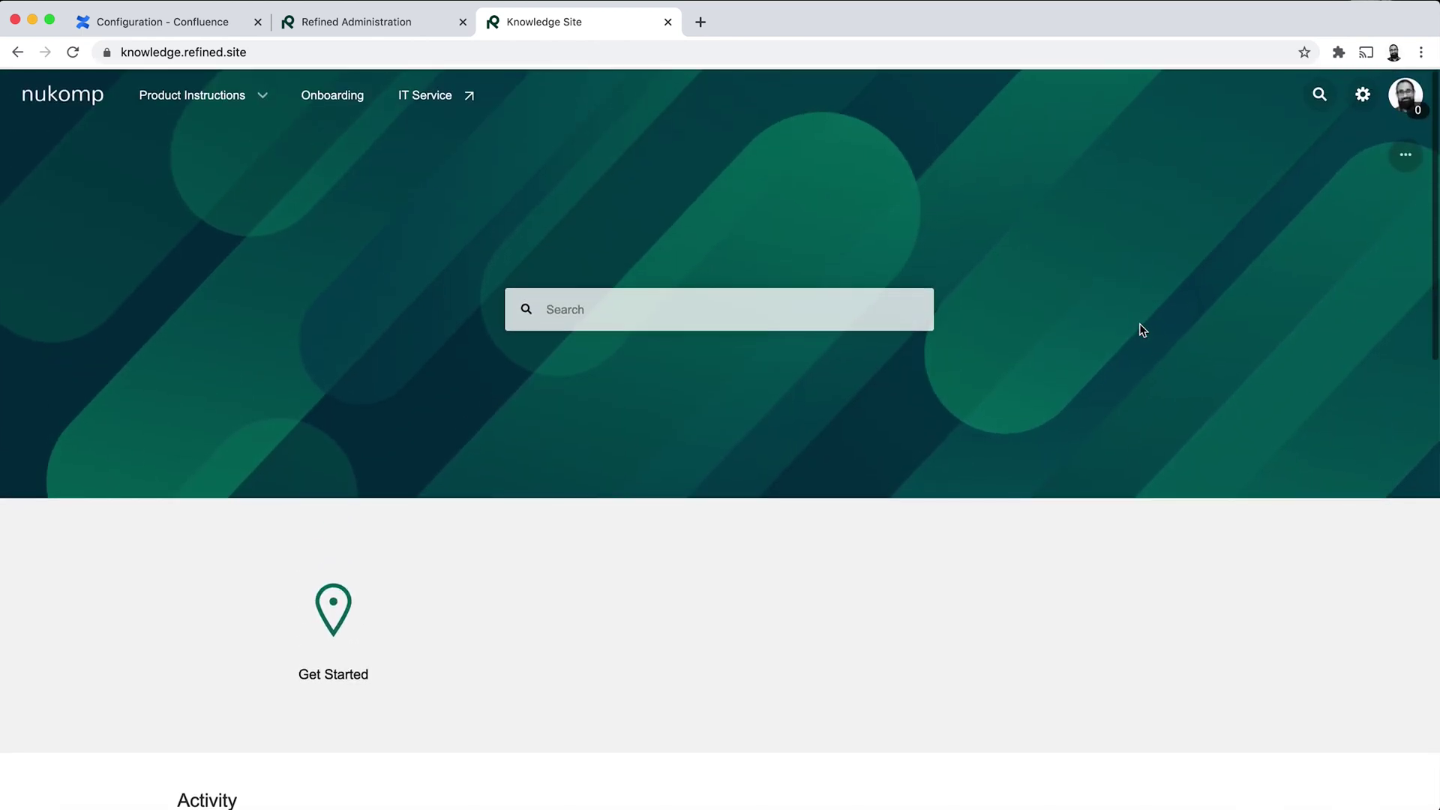
click(1407, 153)
click(1294, 222)
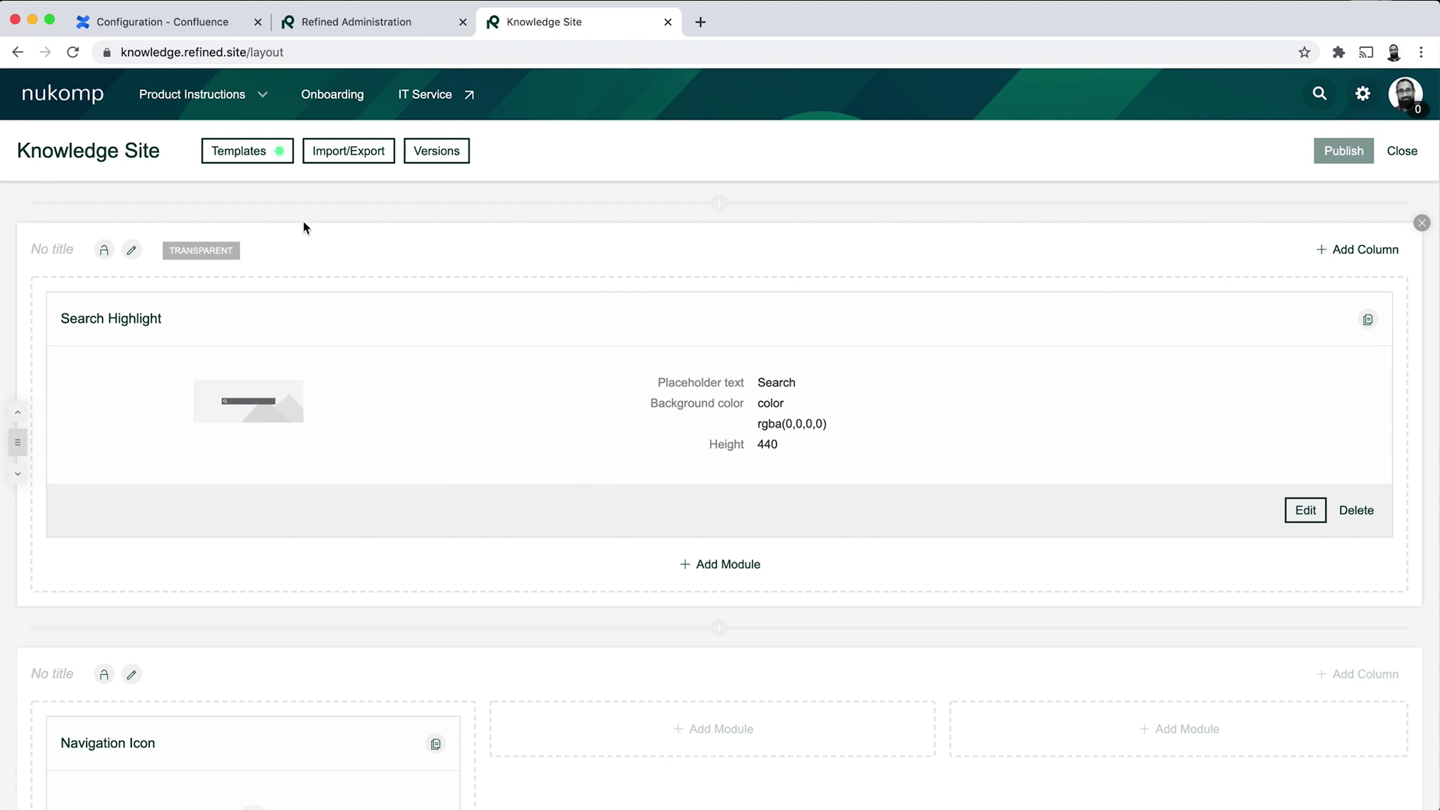
Step: Import the nukomphome.zip layout through Import/Export and publish it
click(350, 154)
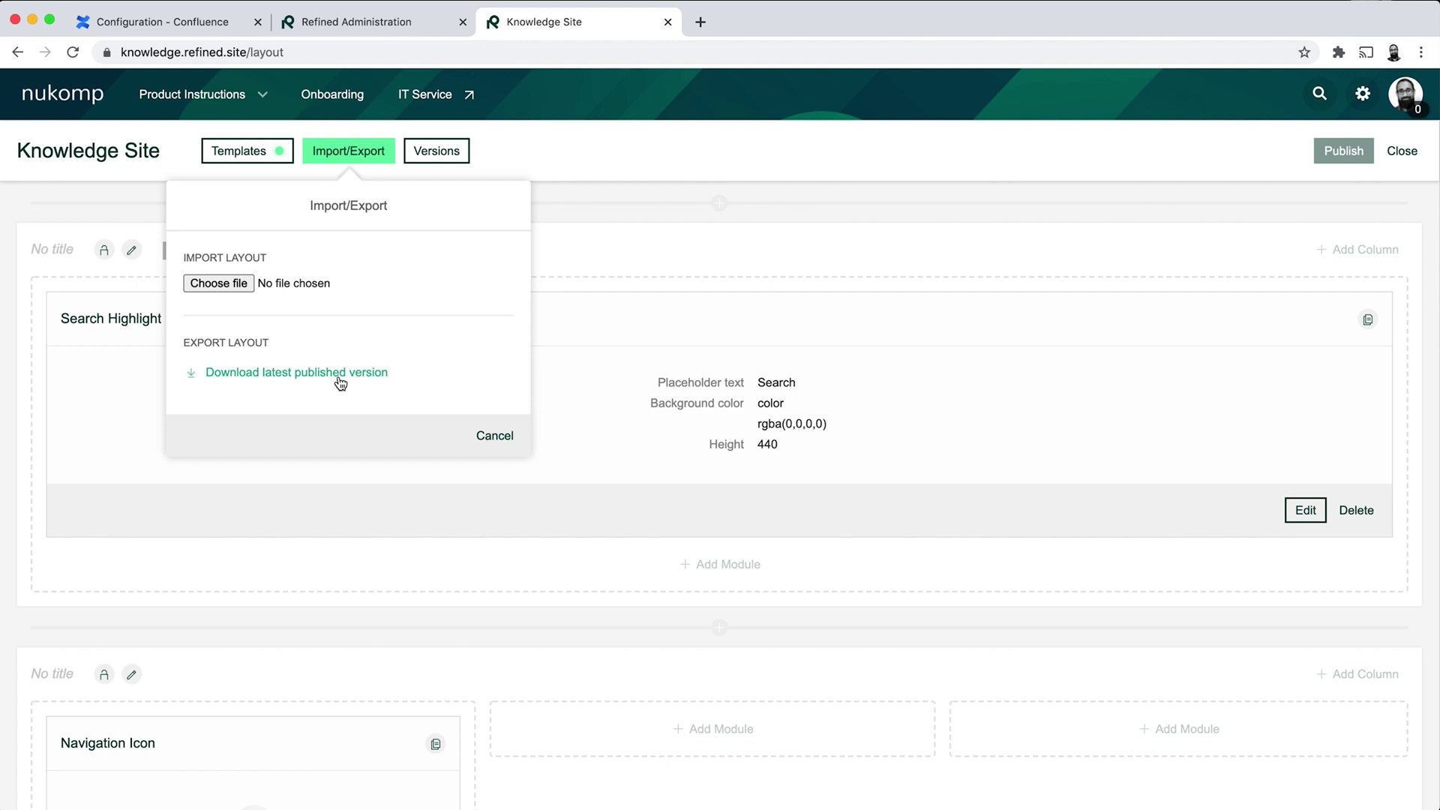
click(229, 285)
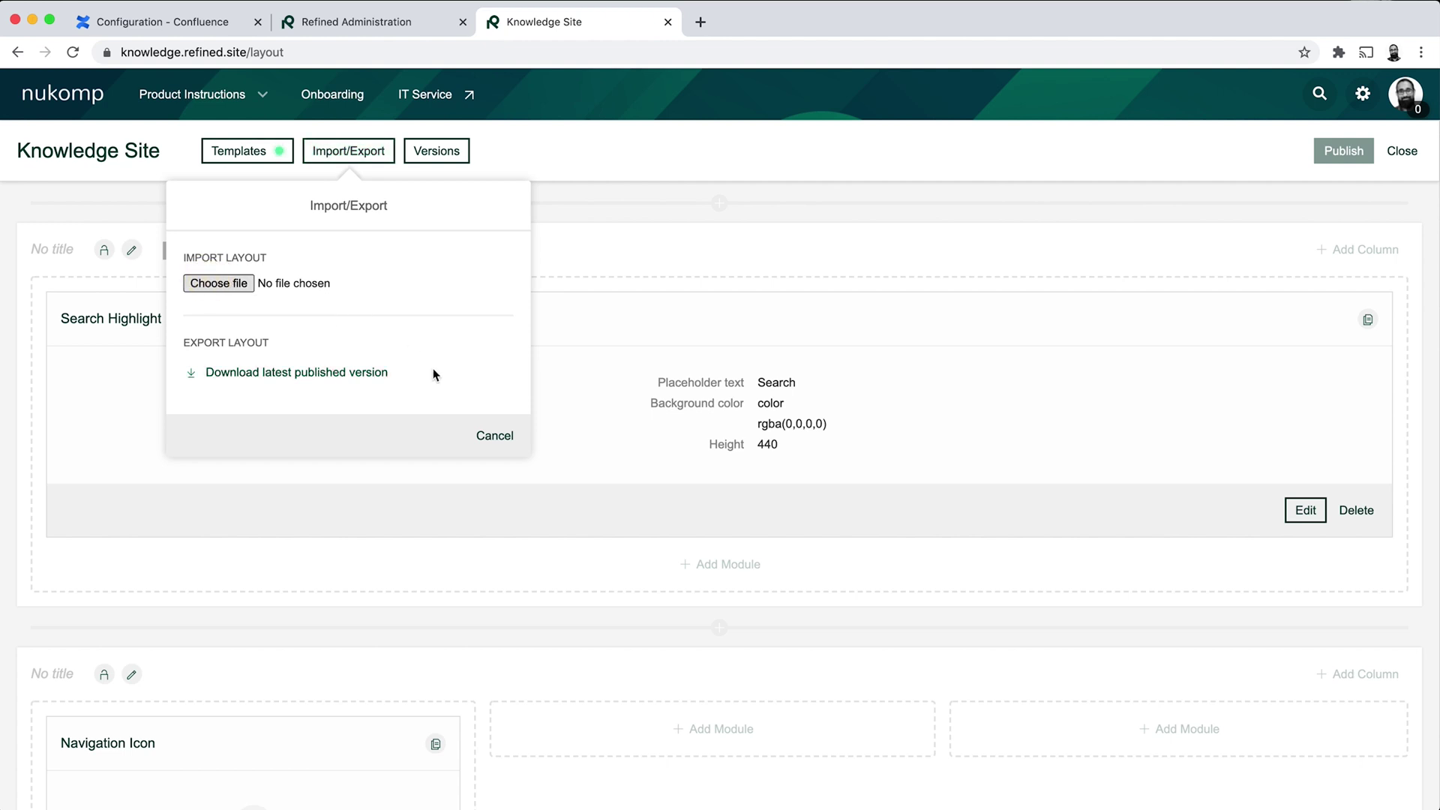
click(492, 147)
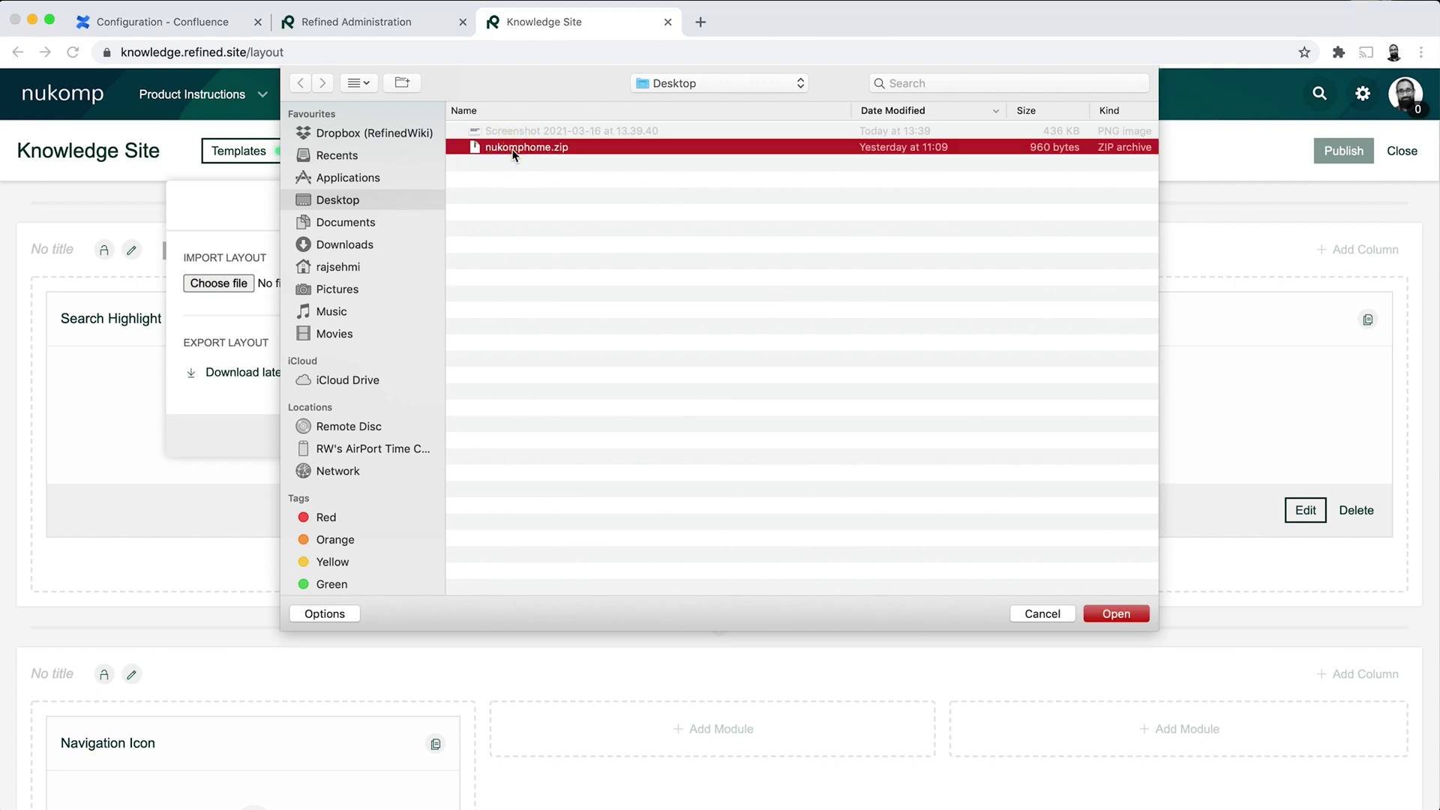
double_click(508, 148)
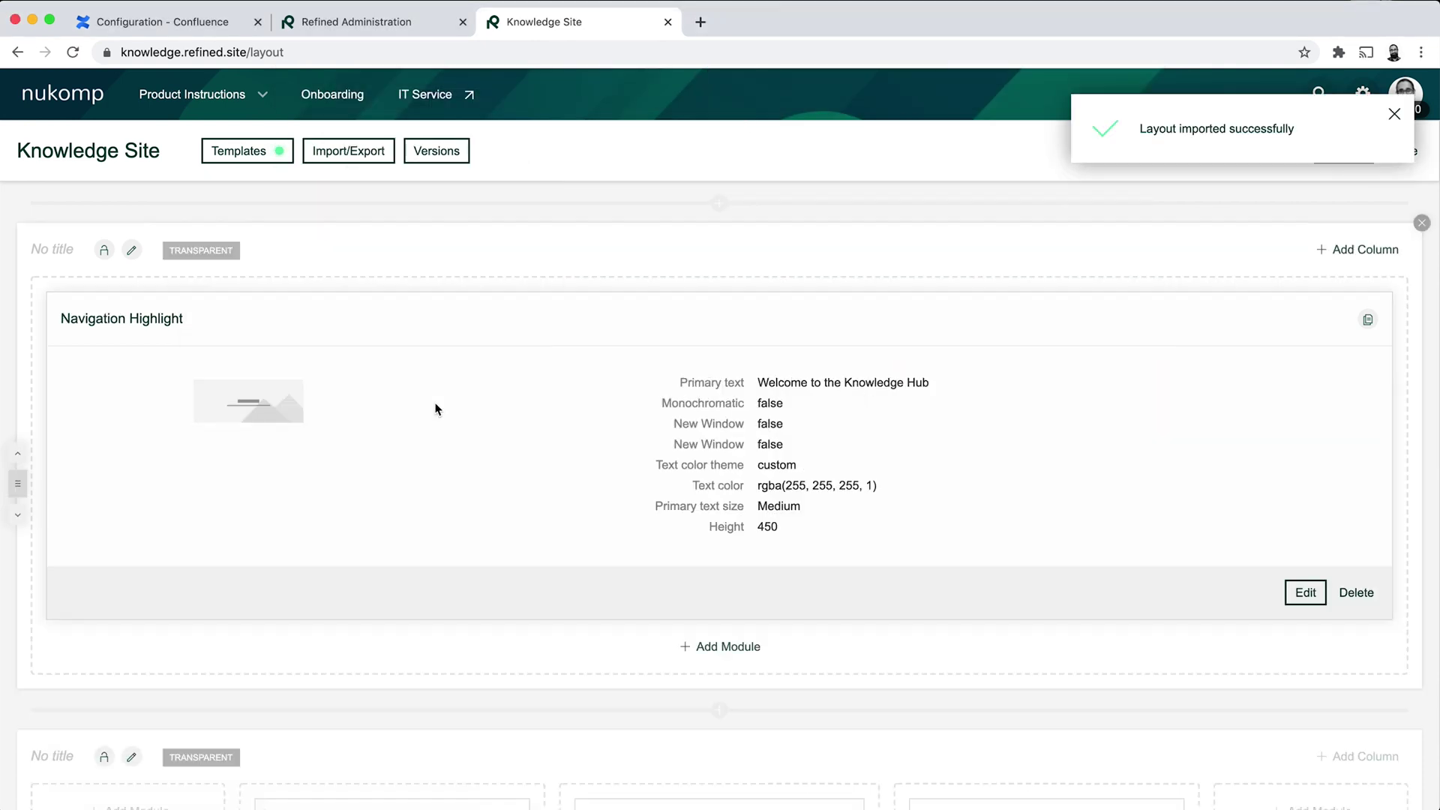
click(1395, 114)
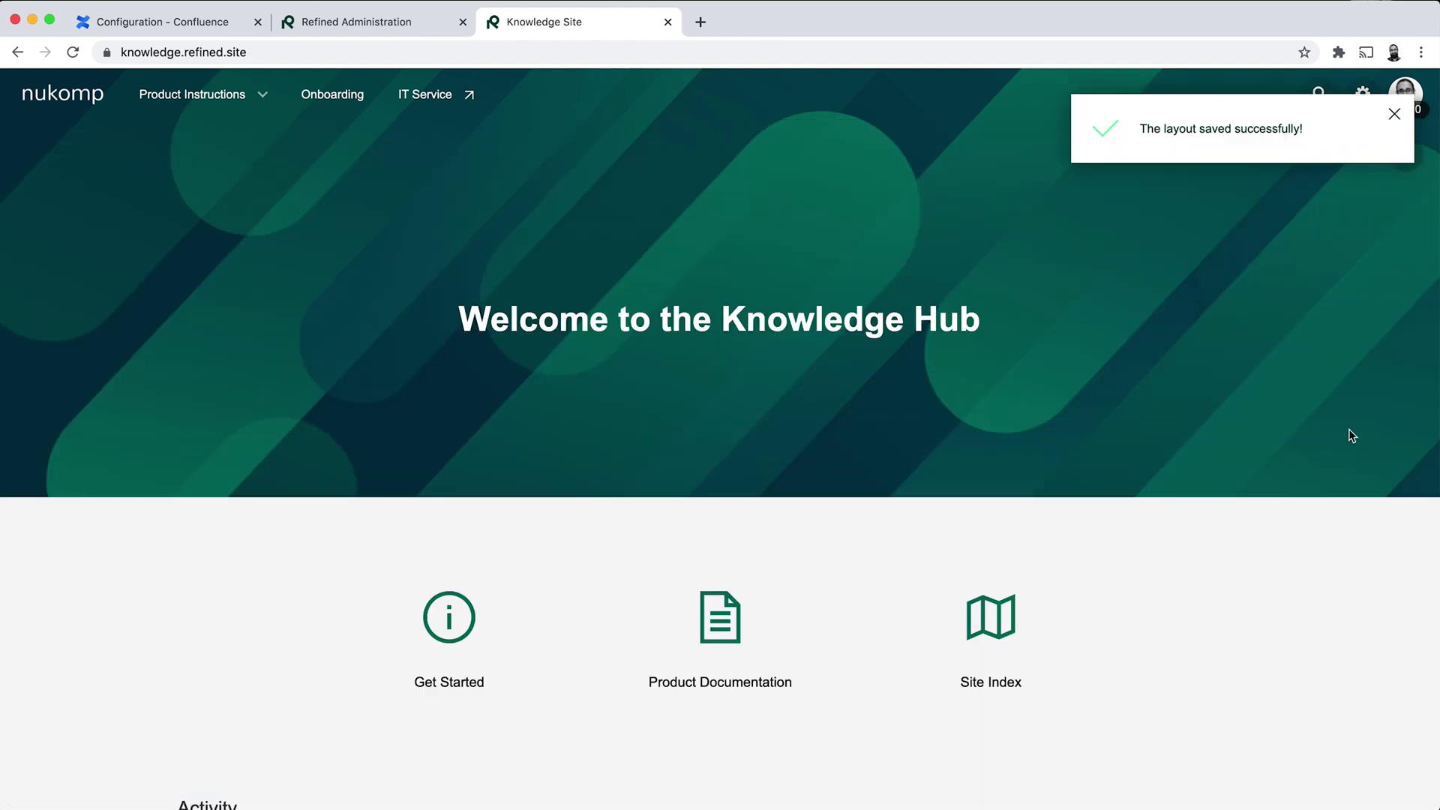
scroll(1353, 436, down, 6)
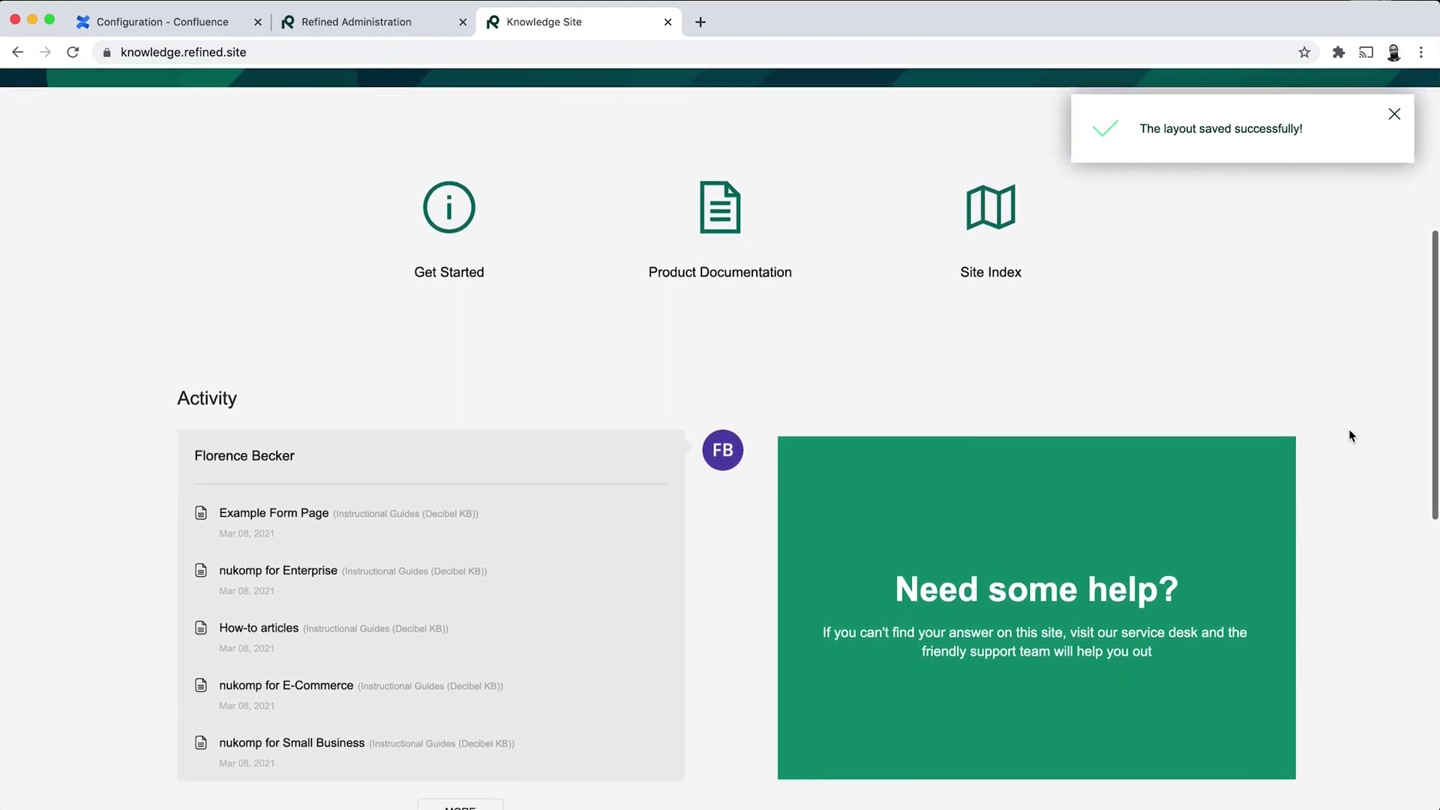
scroll(1353, 436, down, 7)
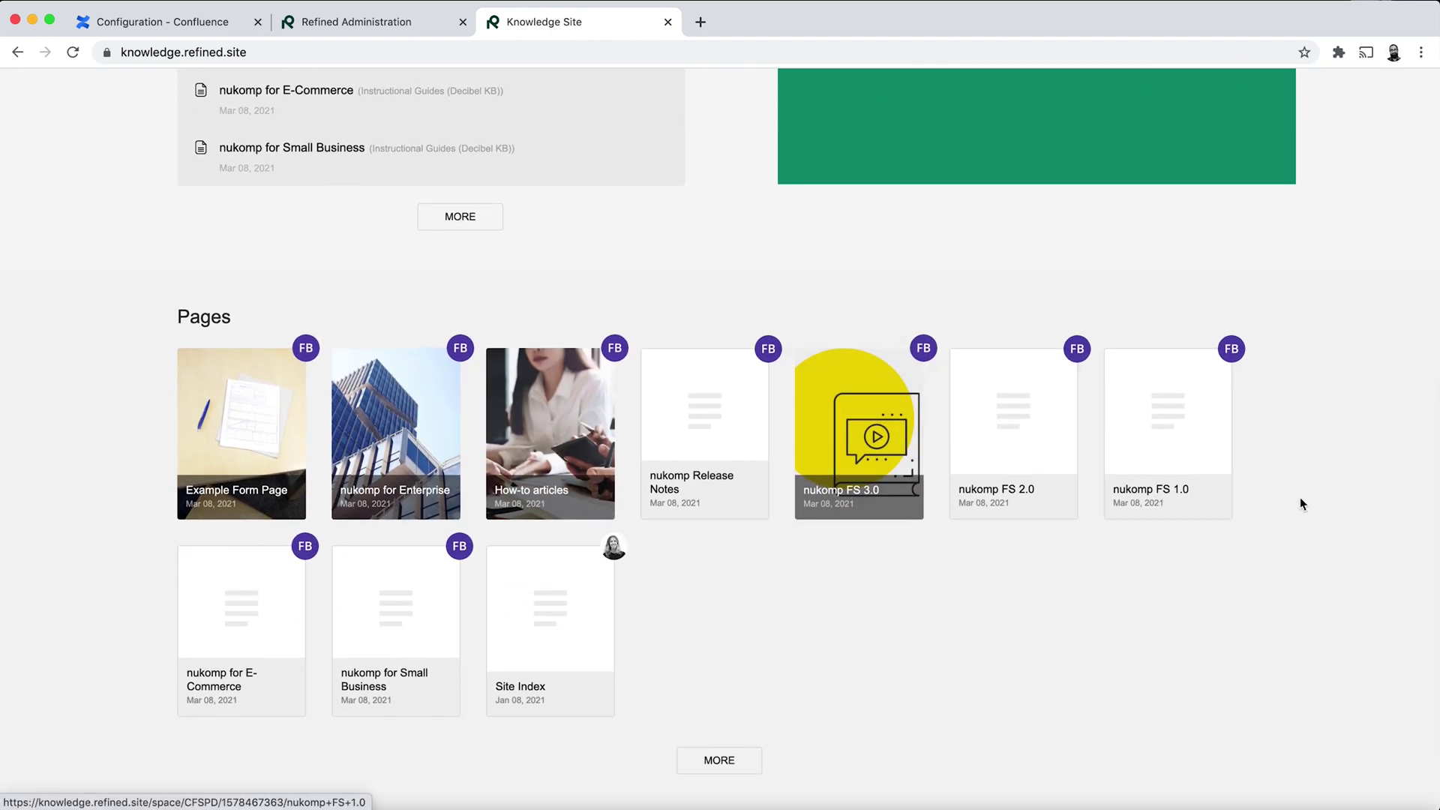
scroll(1302, 497, down, 2)
scroll(1305, 495, up, 6)
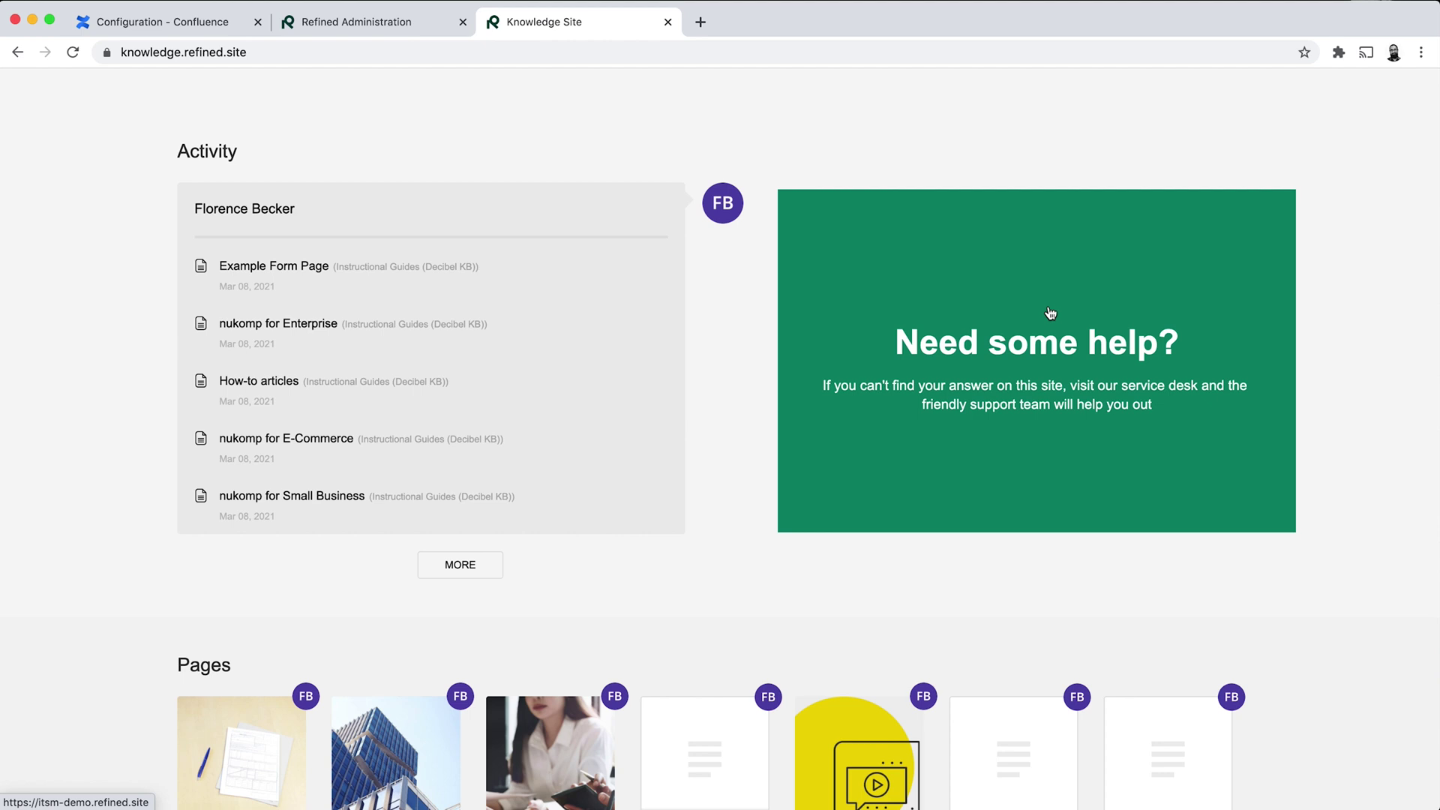
scroll(1050, 313, up, 2)
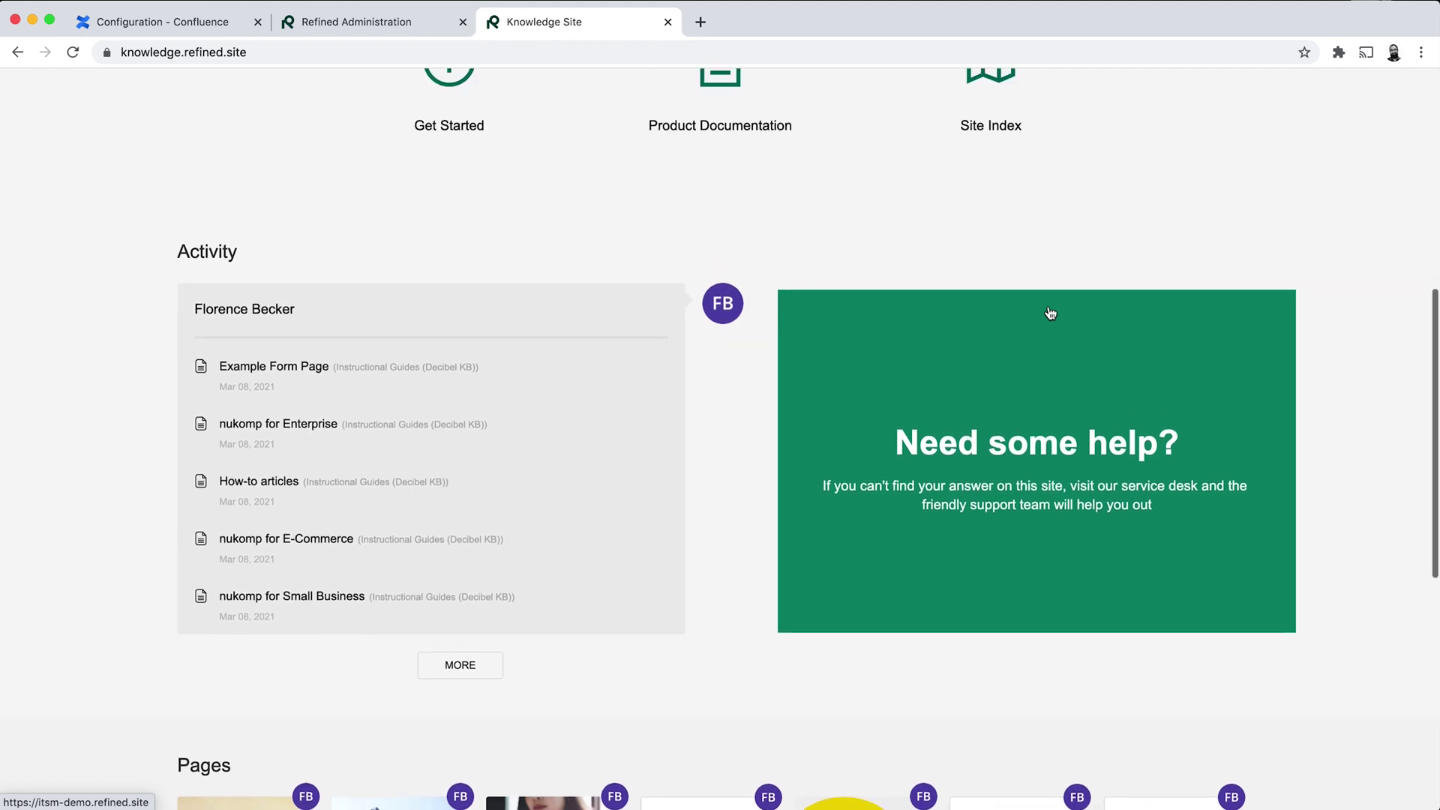
scroll(503, 371, up, 2)
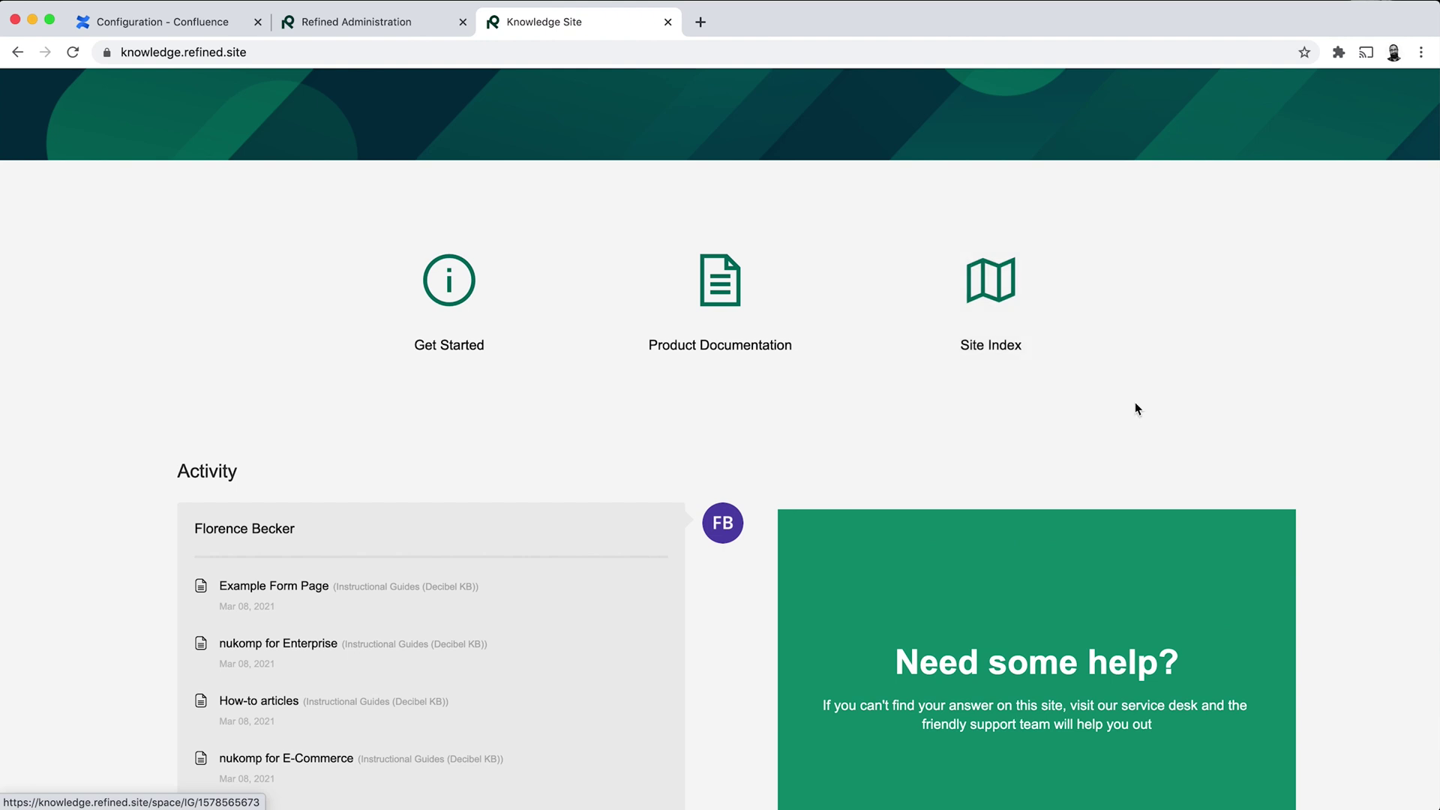
scroll(1136, 402, up, 4)
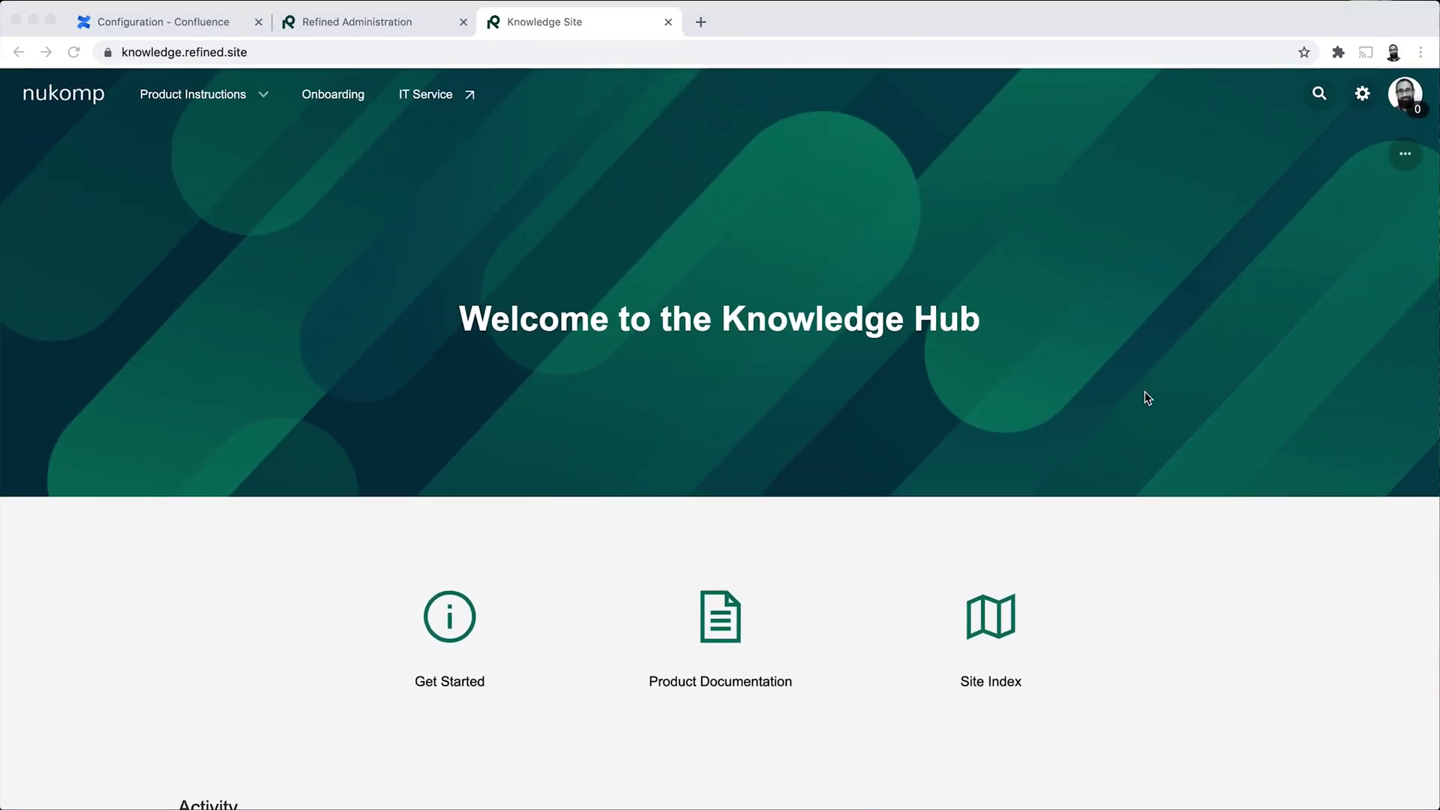
click(1407, 158)
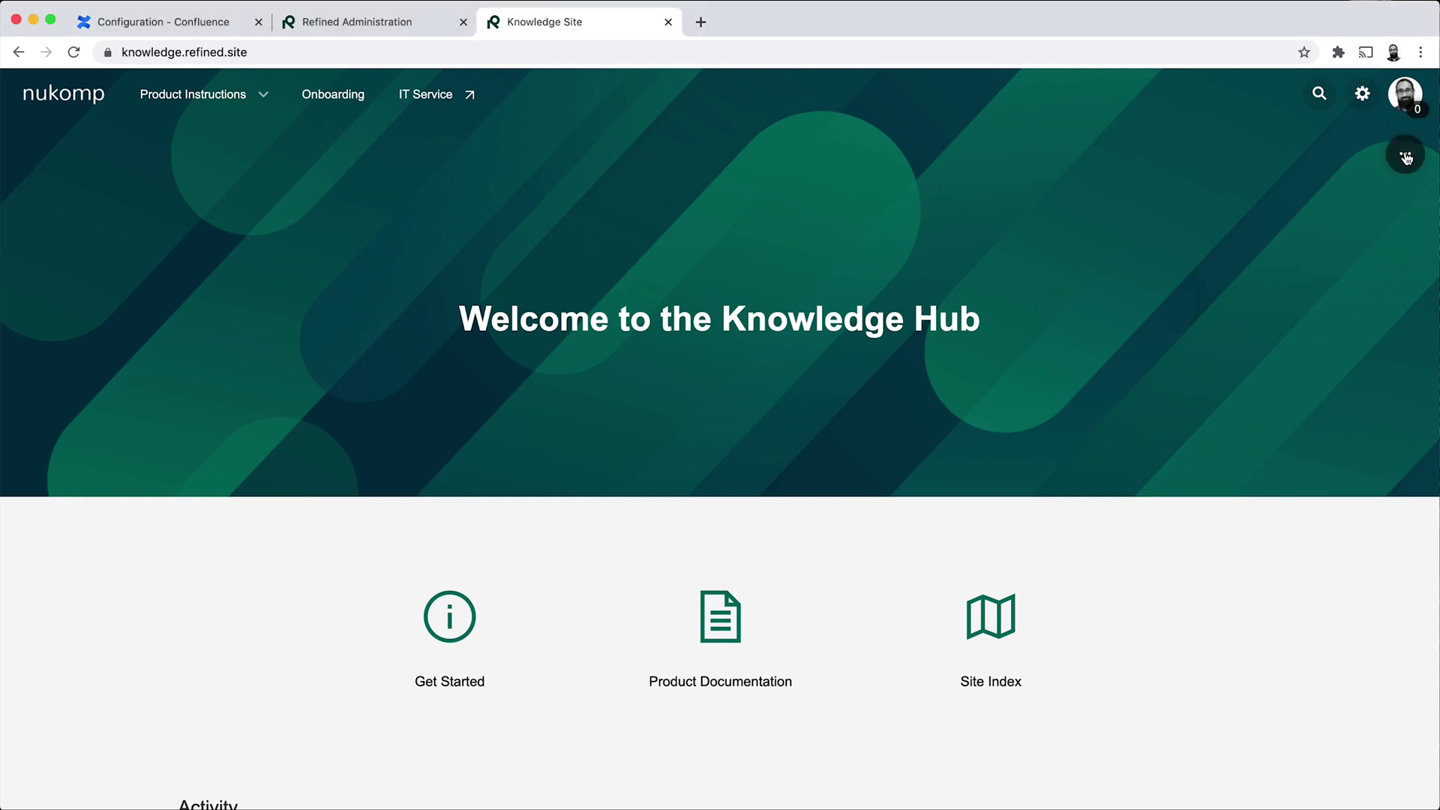
Step: Reopen the layout editor and try restricting the top section to logged-in users, discarding it
click(1407, 158)
click(1328, 231)
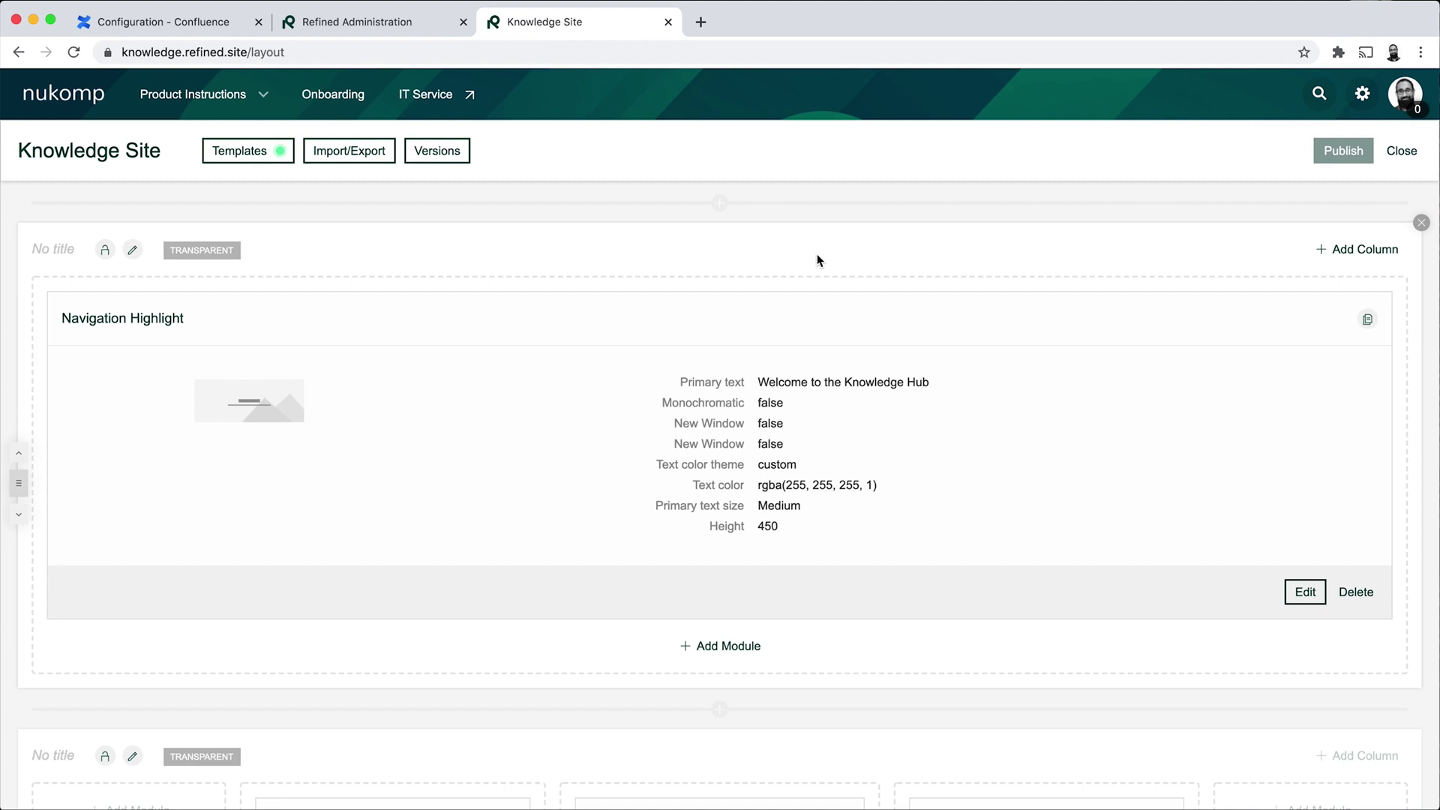
click(106, 252)
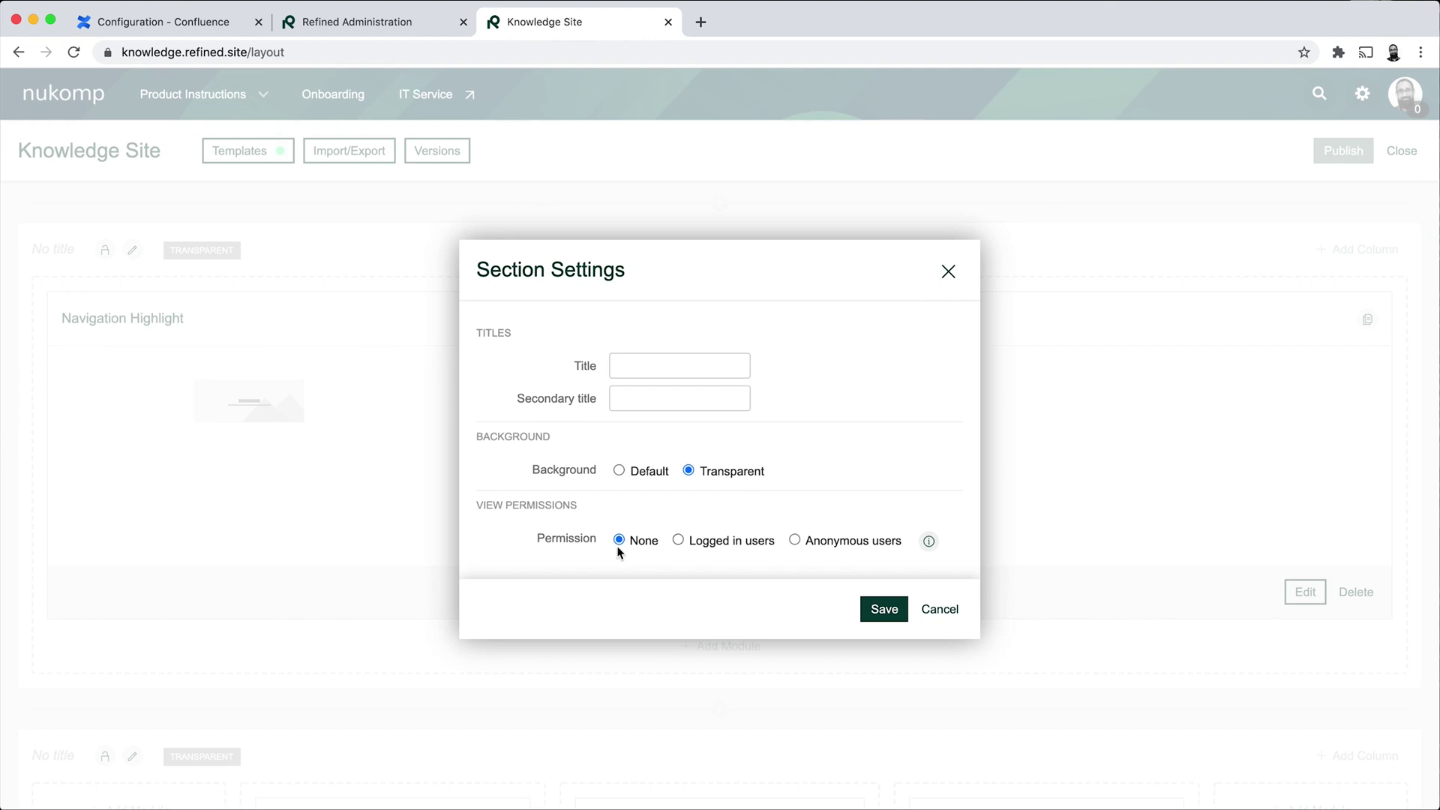
click(679, 540)
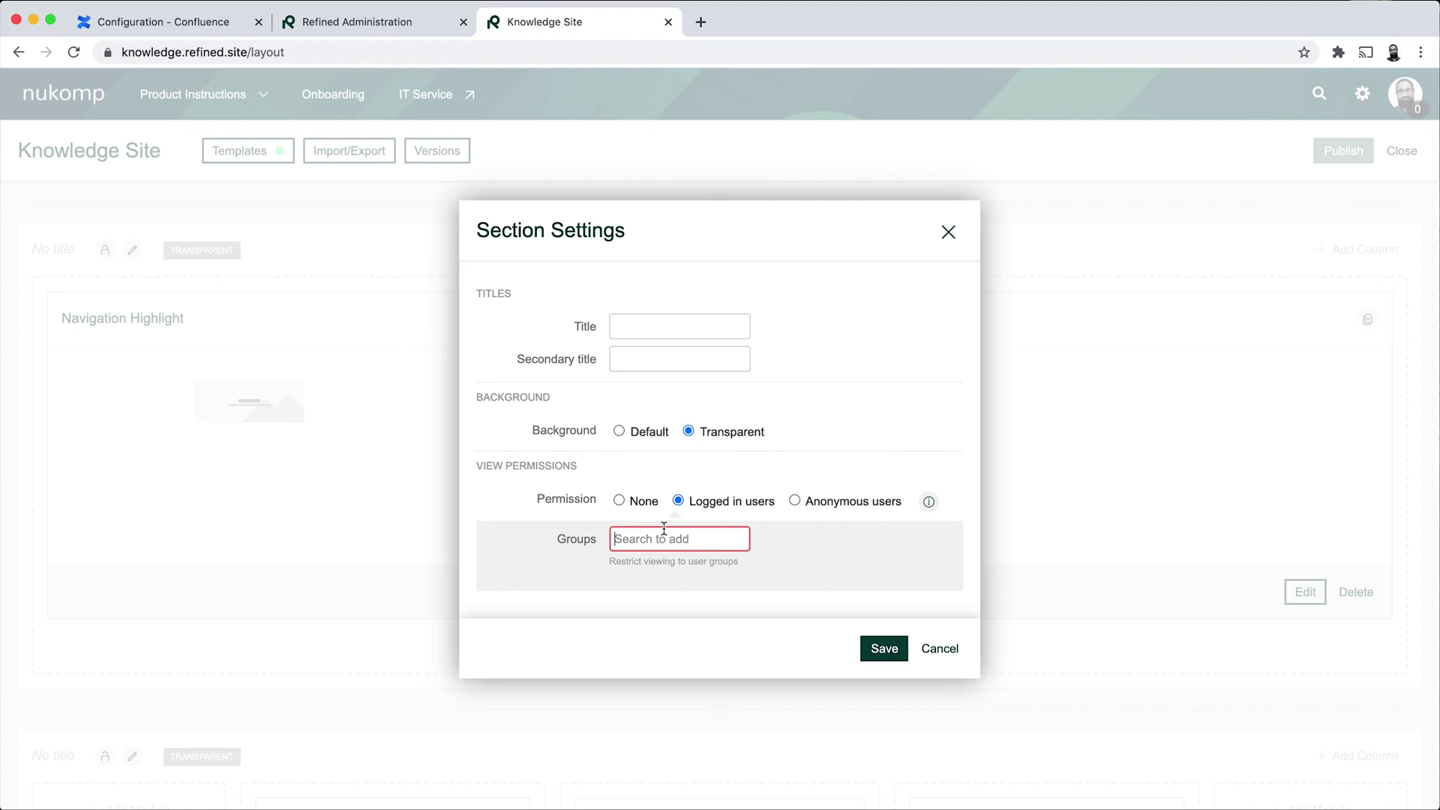
click(947, 234)
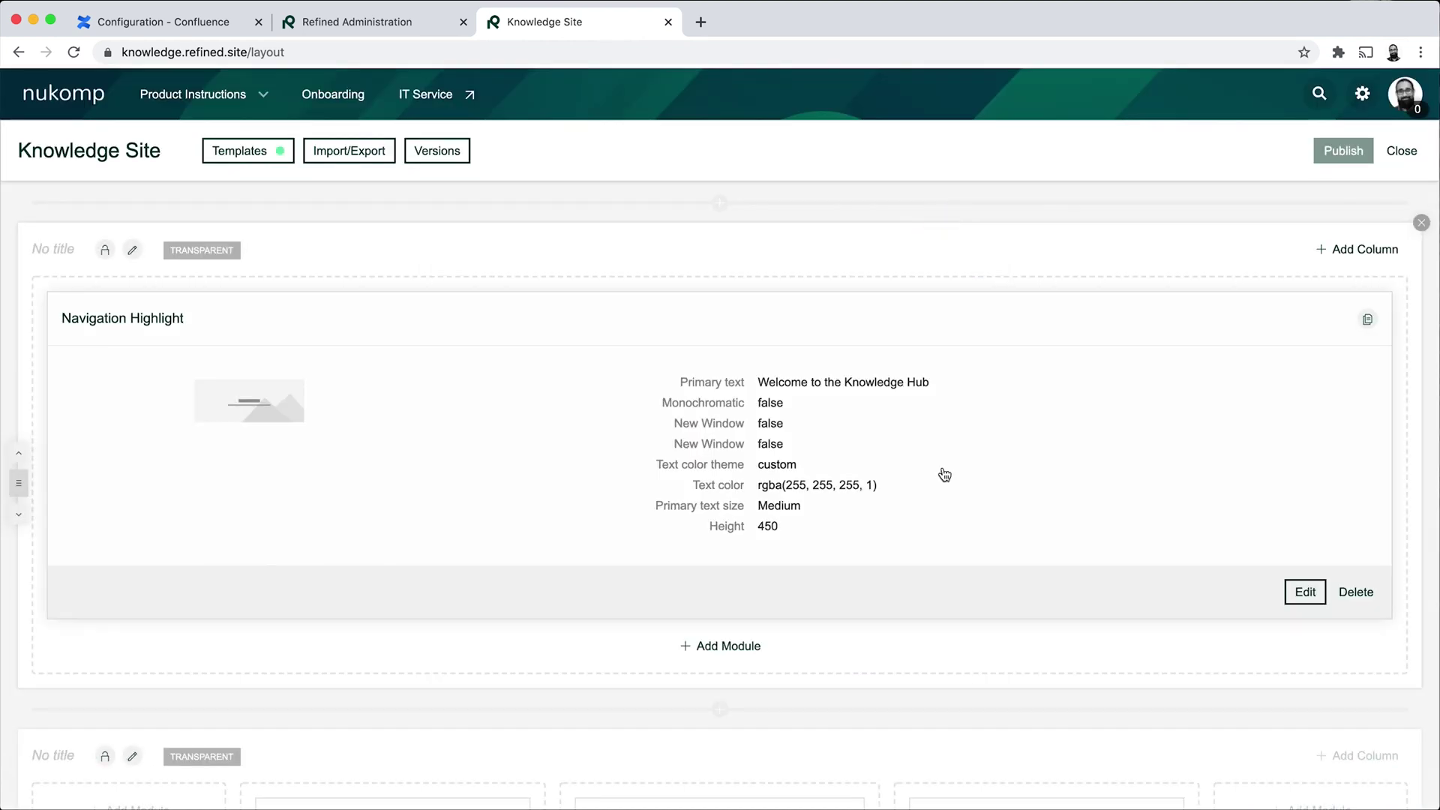
Step: Close the layout editor to return to the live Knowledge Hub home page
scroll(943, 474, down, 5)
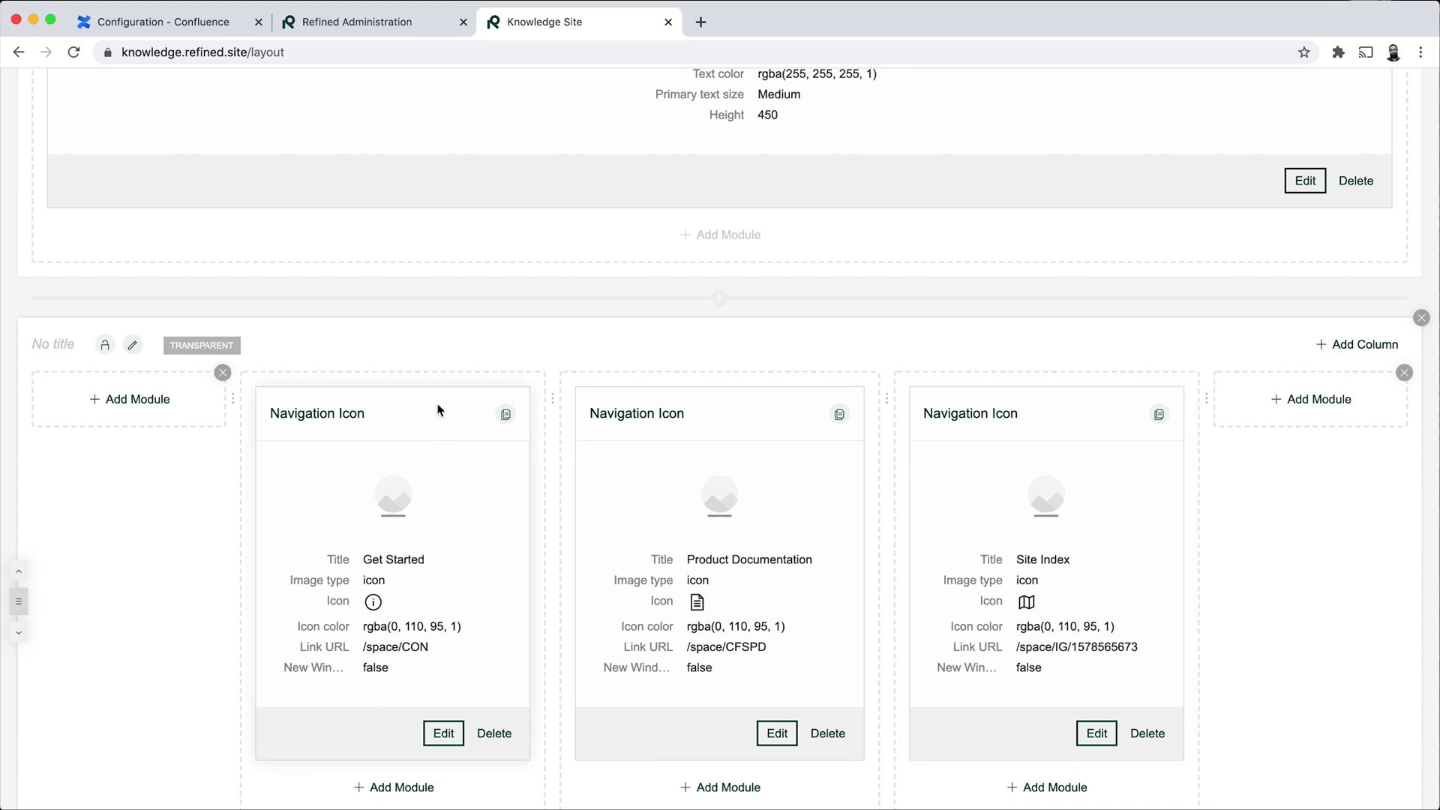
scroll(700, 330, up, 3)
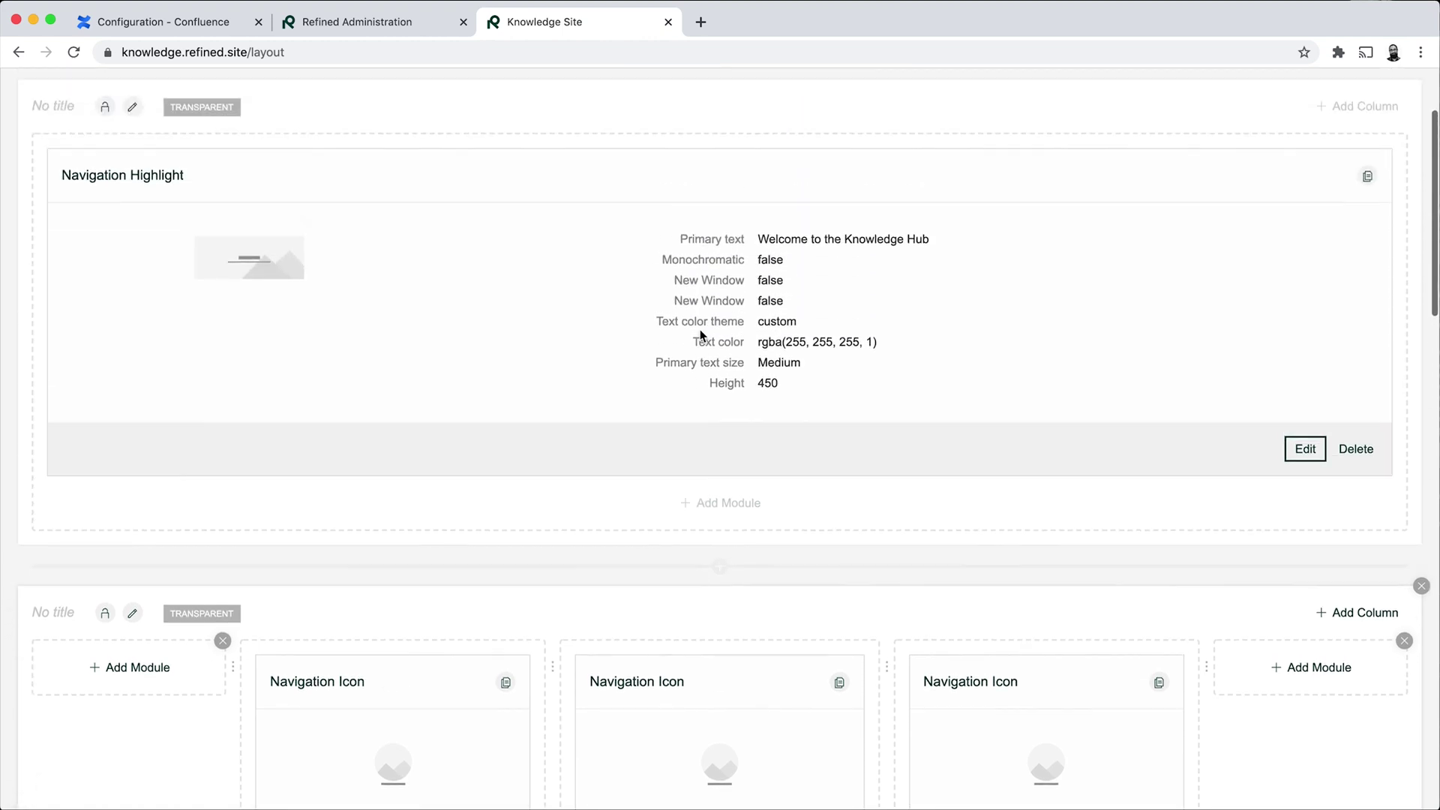
scroll(701, 335, up, 2)
click(1405, 154)
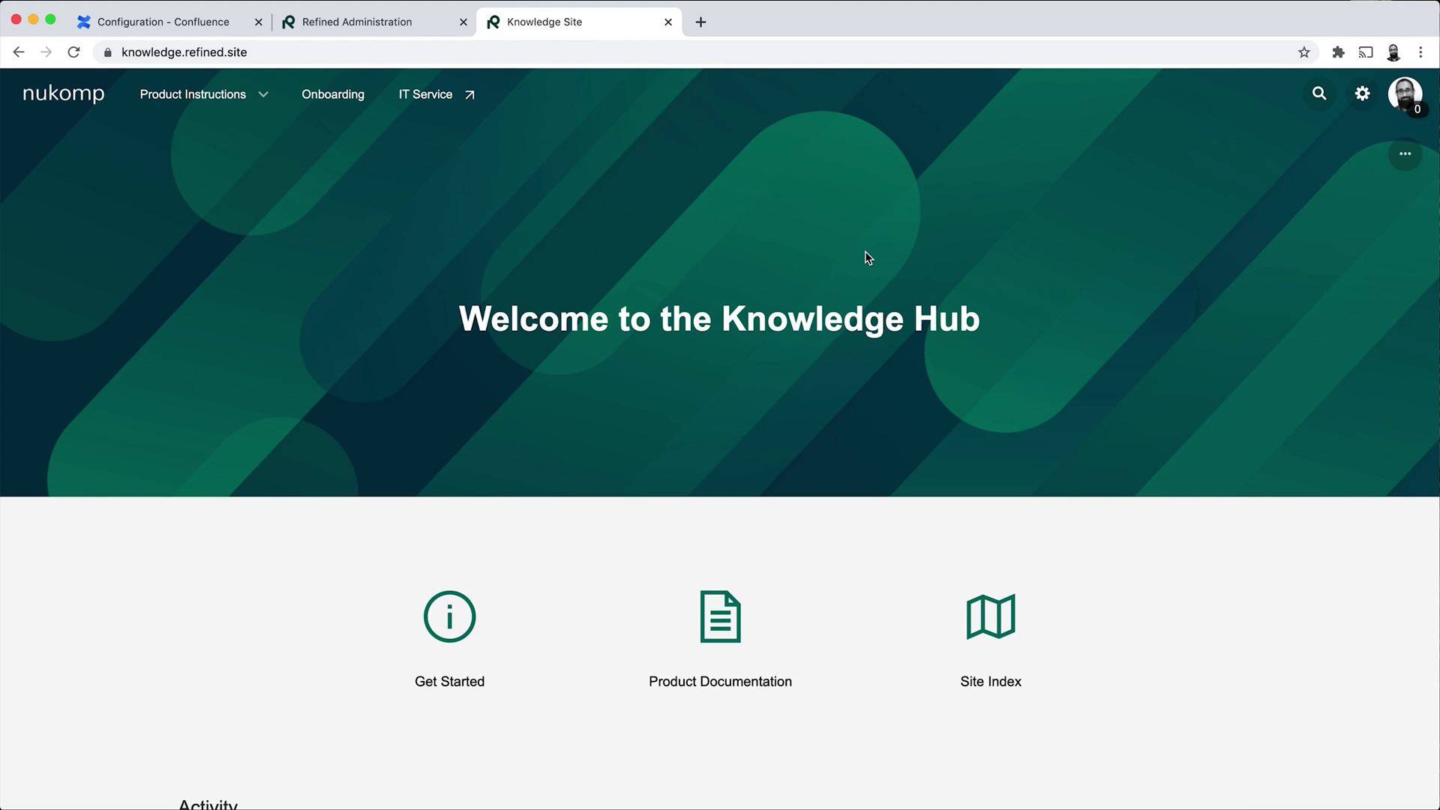
Step: Open How-to articles and expand Get Started and How-to articles in the page tree
scroll(866, 257, down, 15)
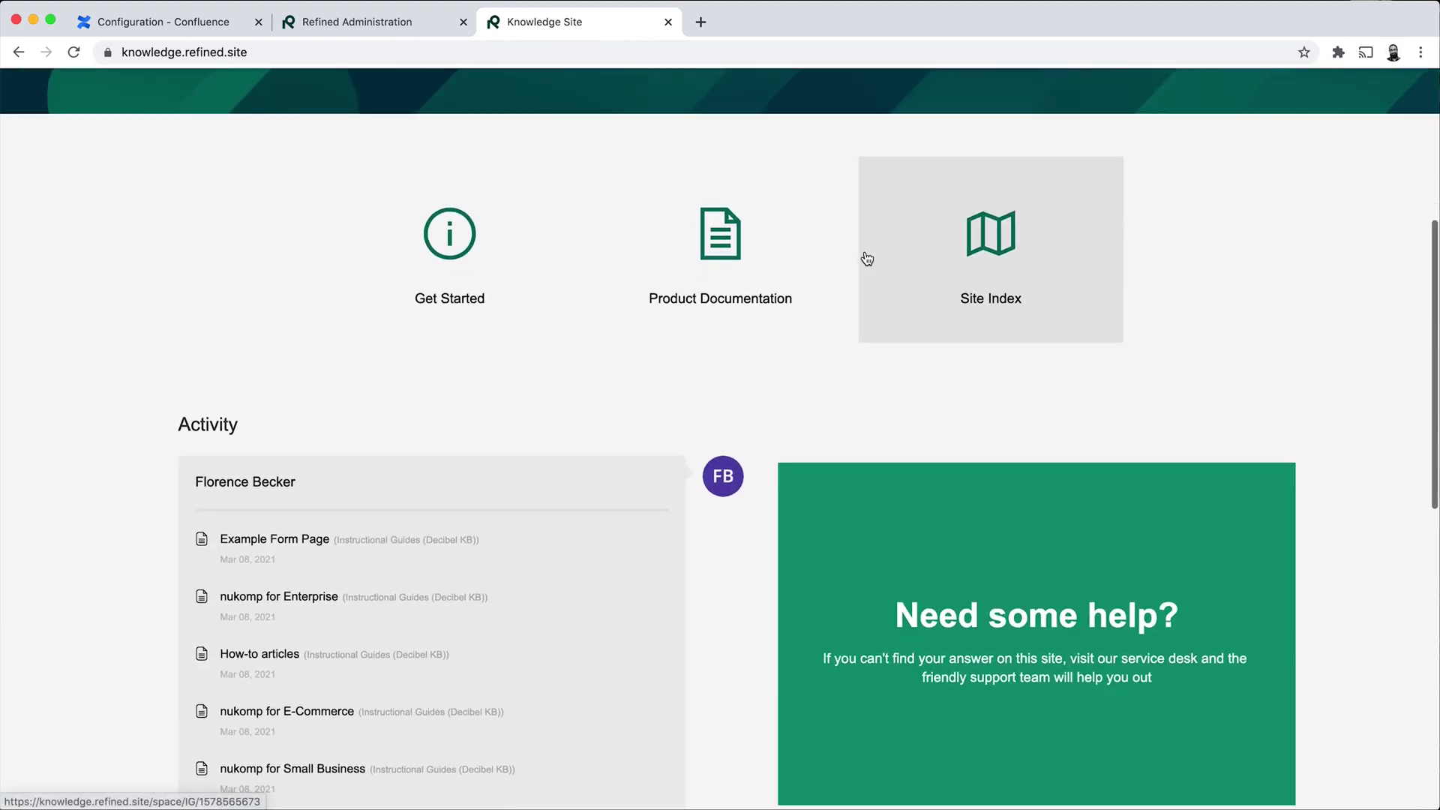
scroll(826, 277, down, 1)
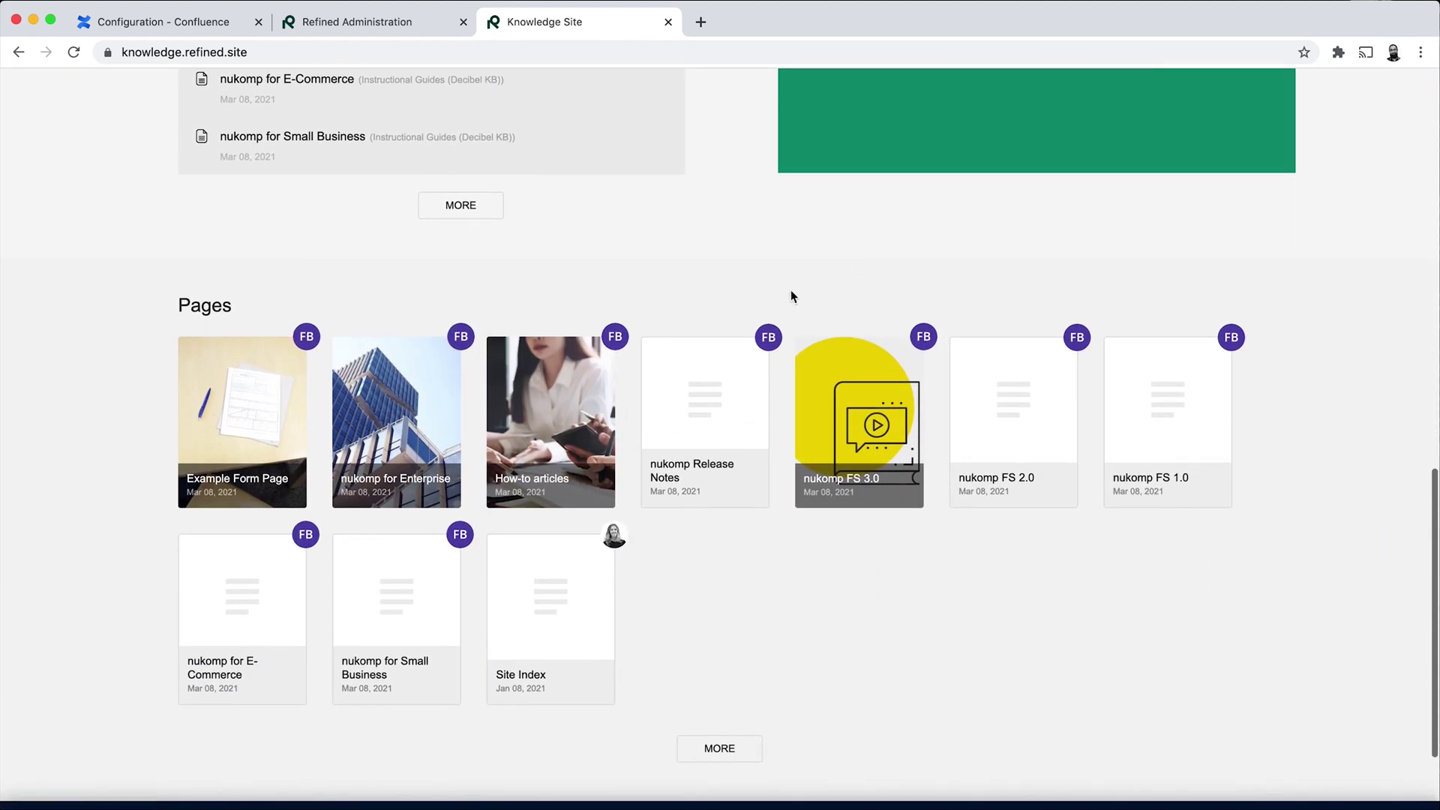
click(563, 386)
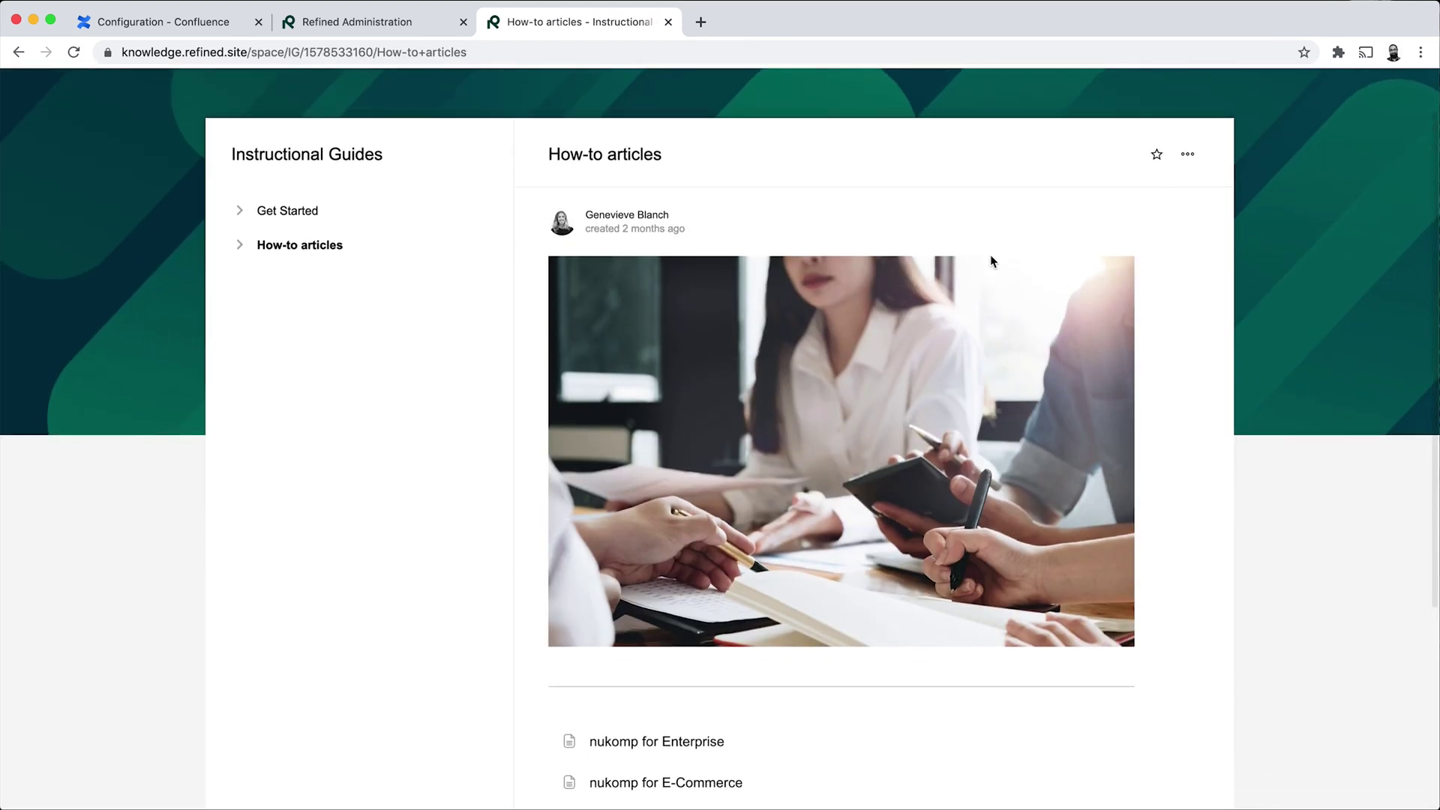
scroll(991, 256, down, 5)
scroll(992, 260, up, 5)
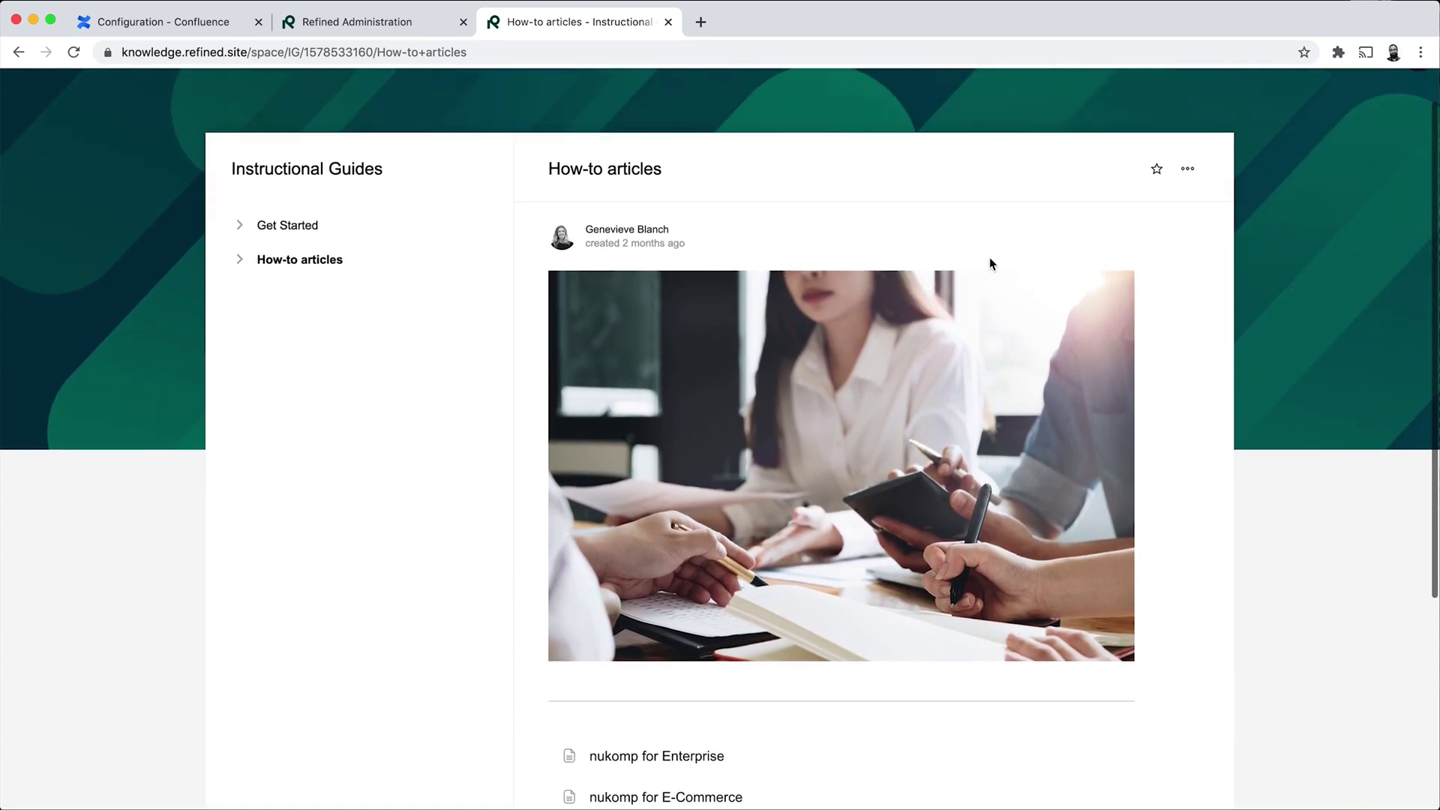
click(239, 227)
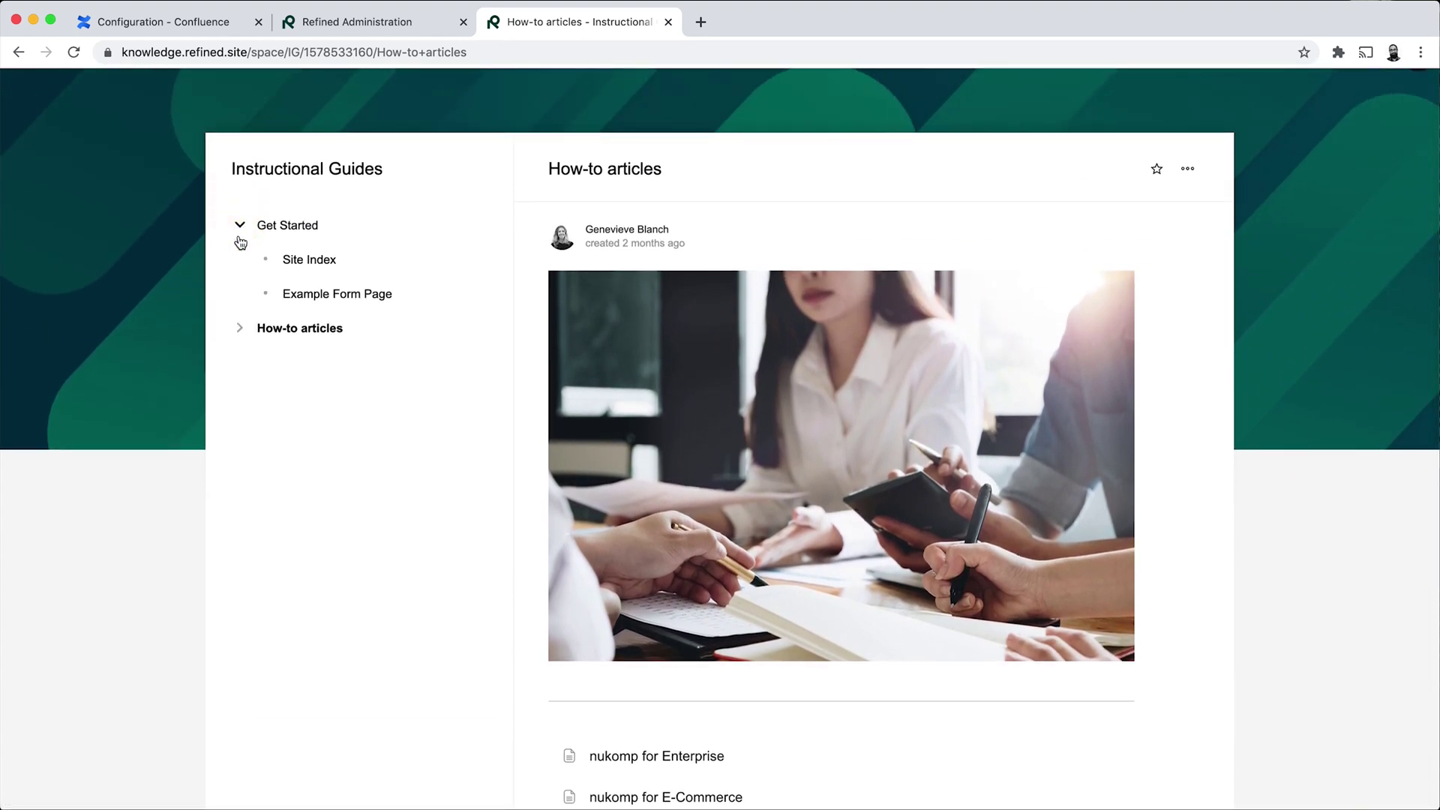
click(239, 329)
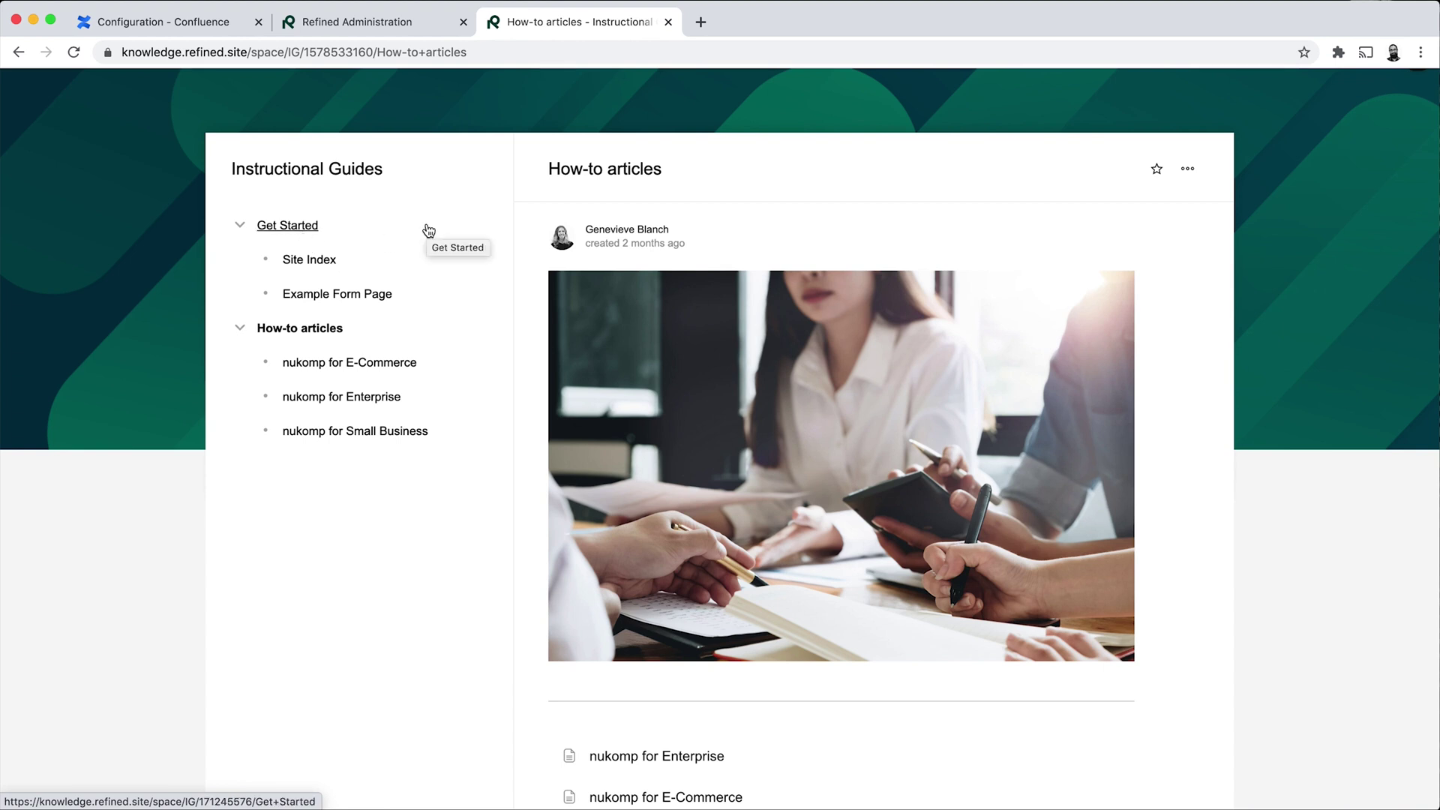
Step: View the nukomp for E-Commerce and Enterprise articles, showing Enterprise's On Premise instructions
scroll(438, 553, down, 3)
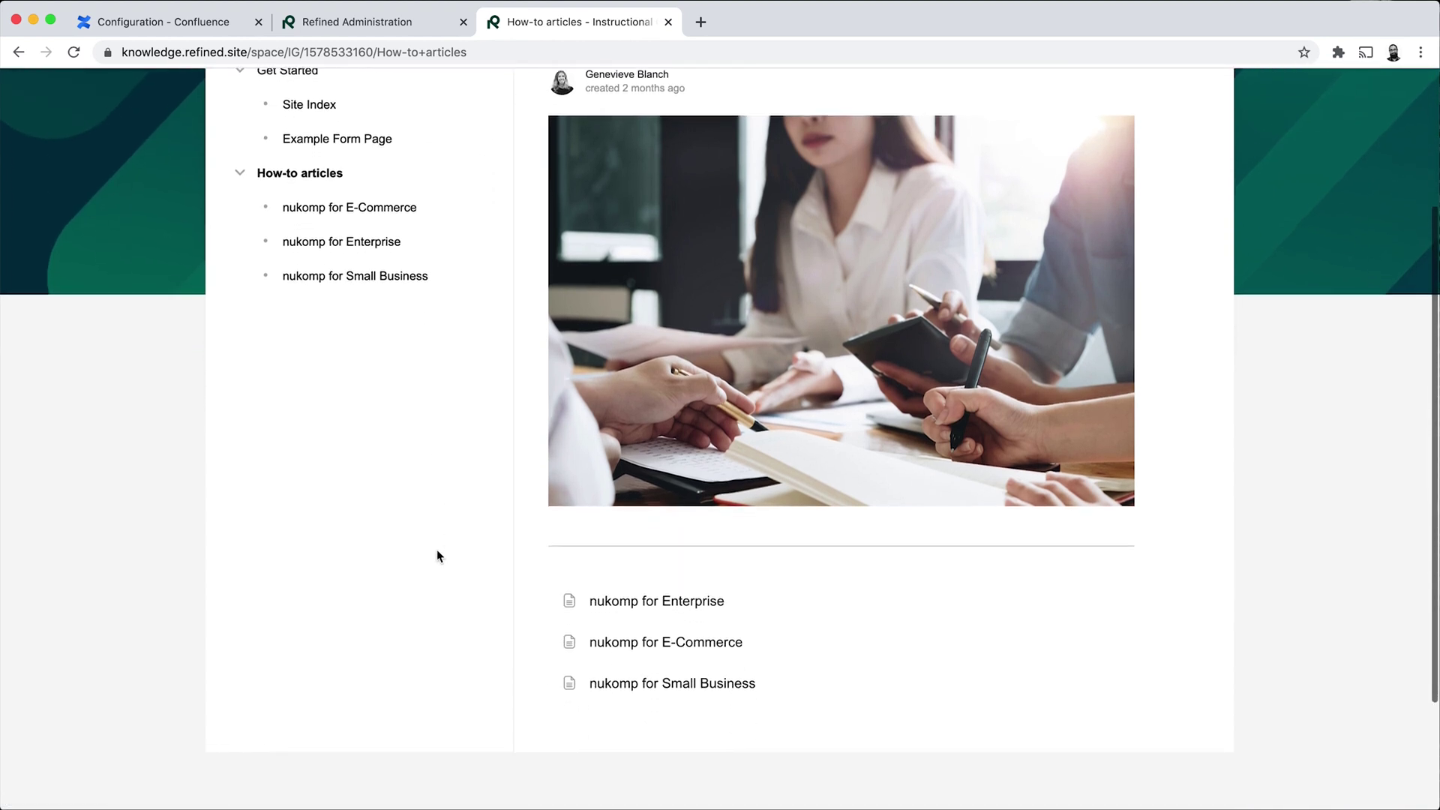
scroll(437, 555, up, 2)
click(379, 294)
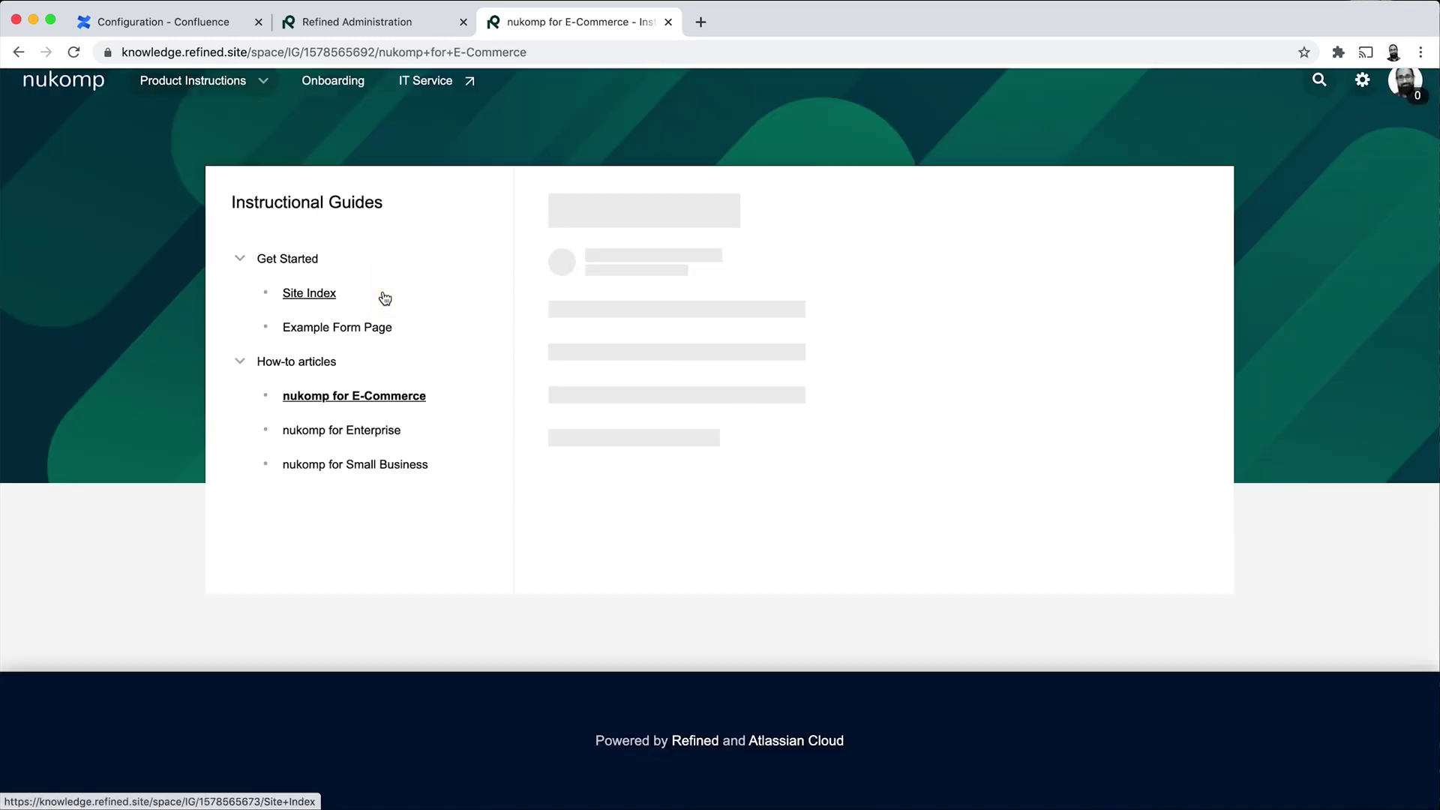
scroll(816, 348, down, 5)
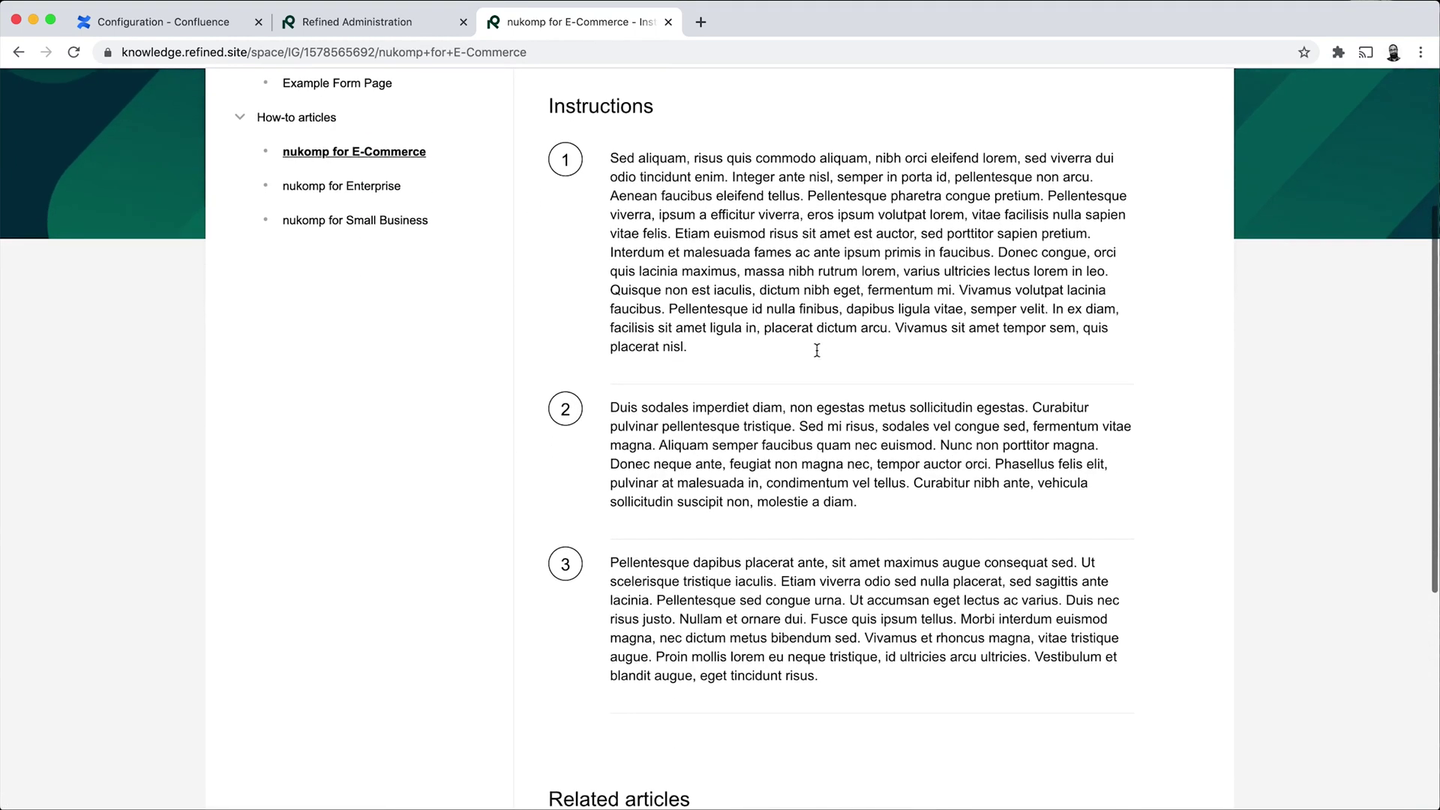
scroll(816, 348, down, 4)
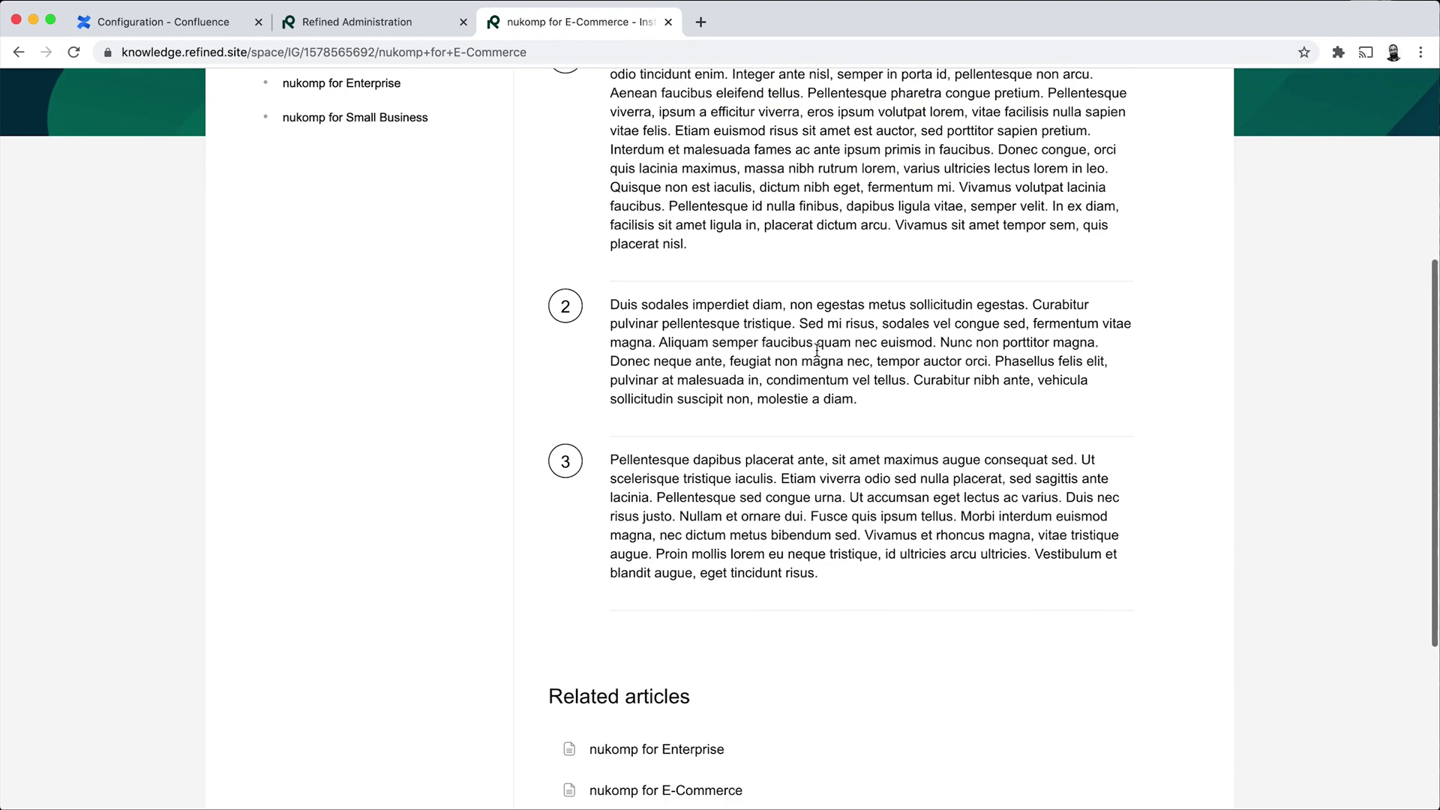
scroll(848, 519, up, 6)
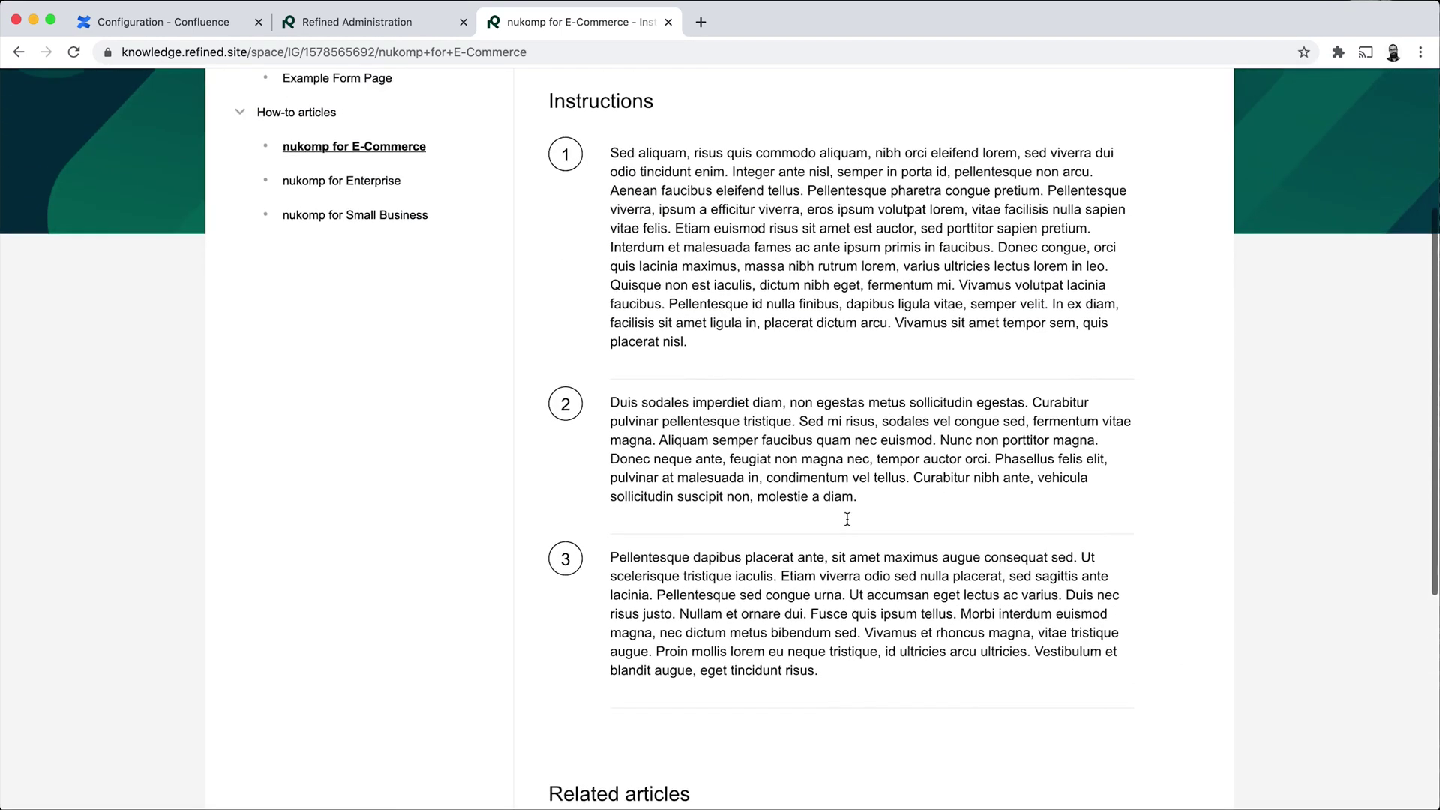
click(384, 242)
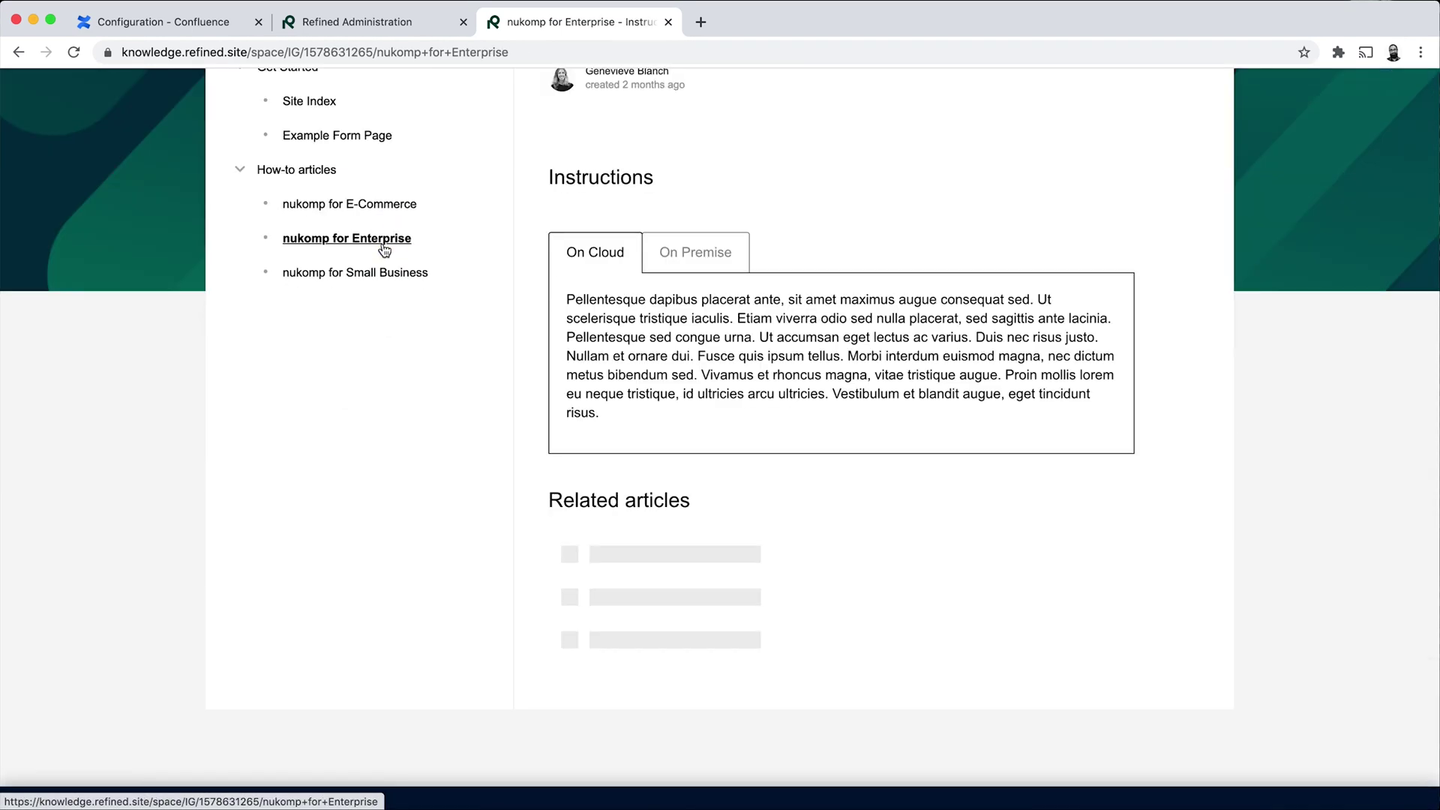
click(701, 571)
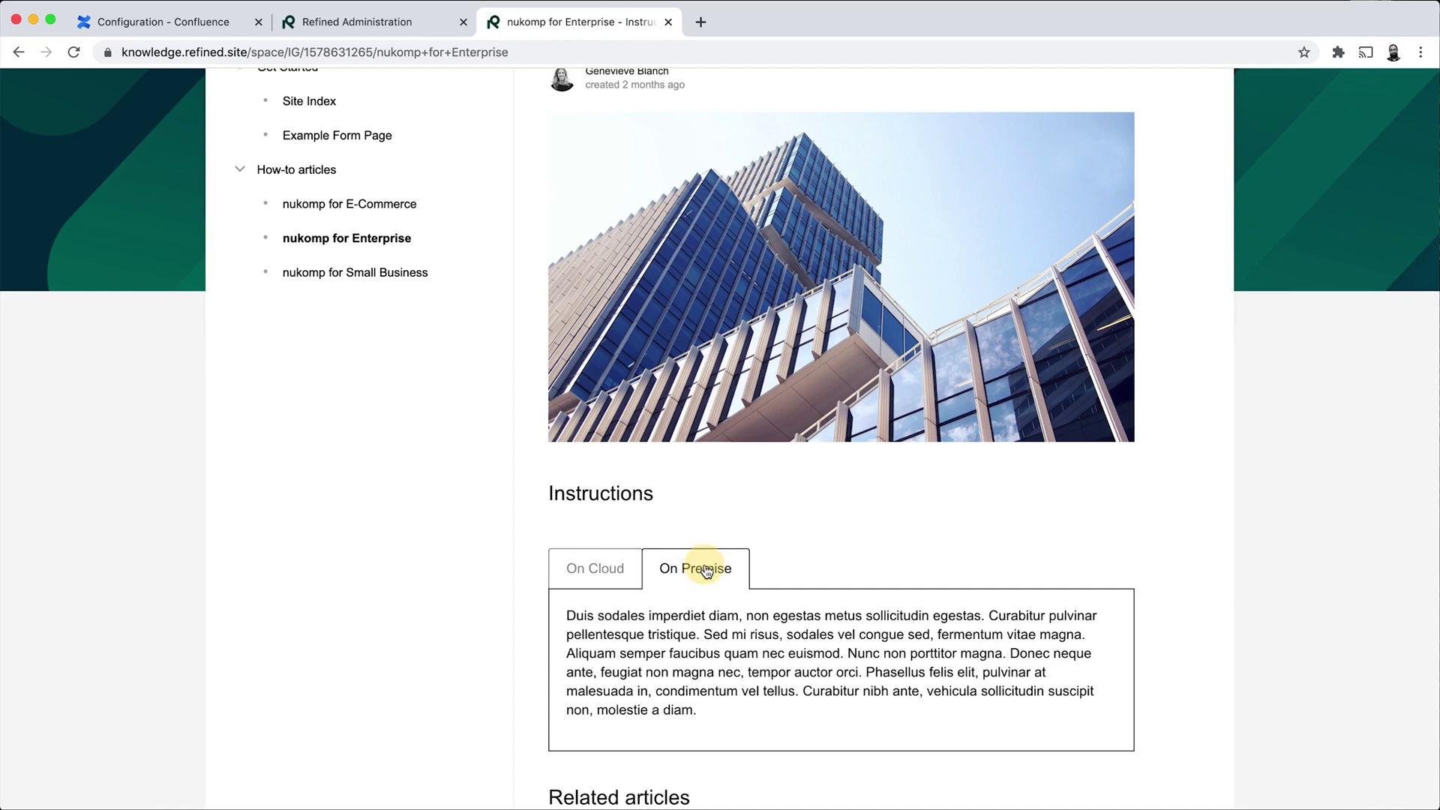
Step: Open nukomp for Small Business and expand its Starting out and Good to know sections
click(393, 278)
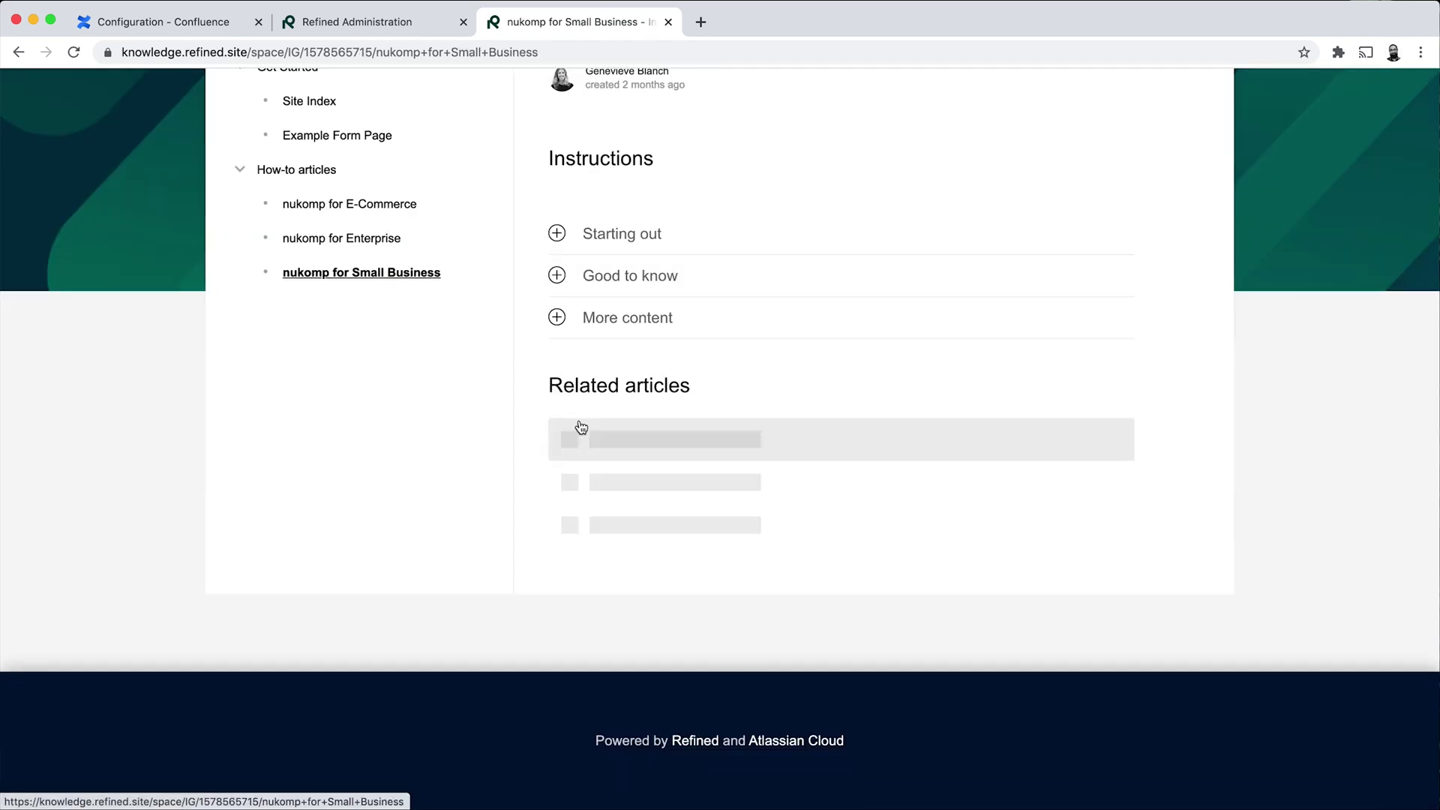
scroll(836, 440, up, 3)
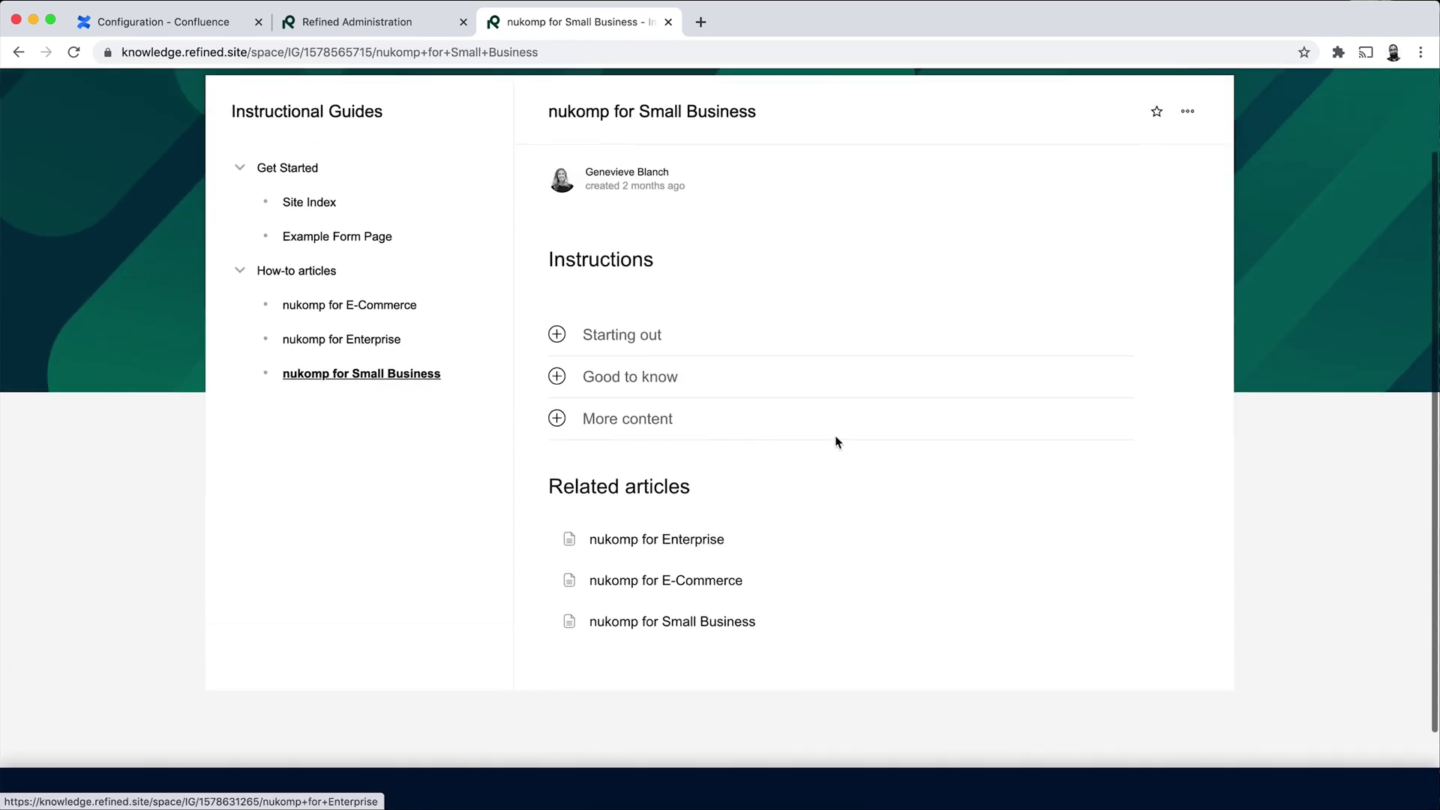
click(558, 333)
click(556, 517)
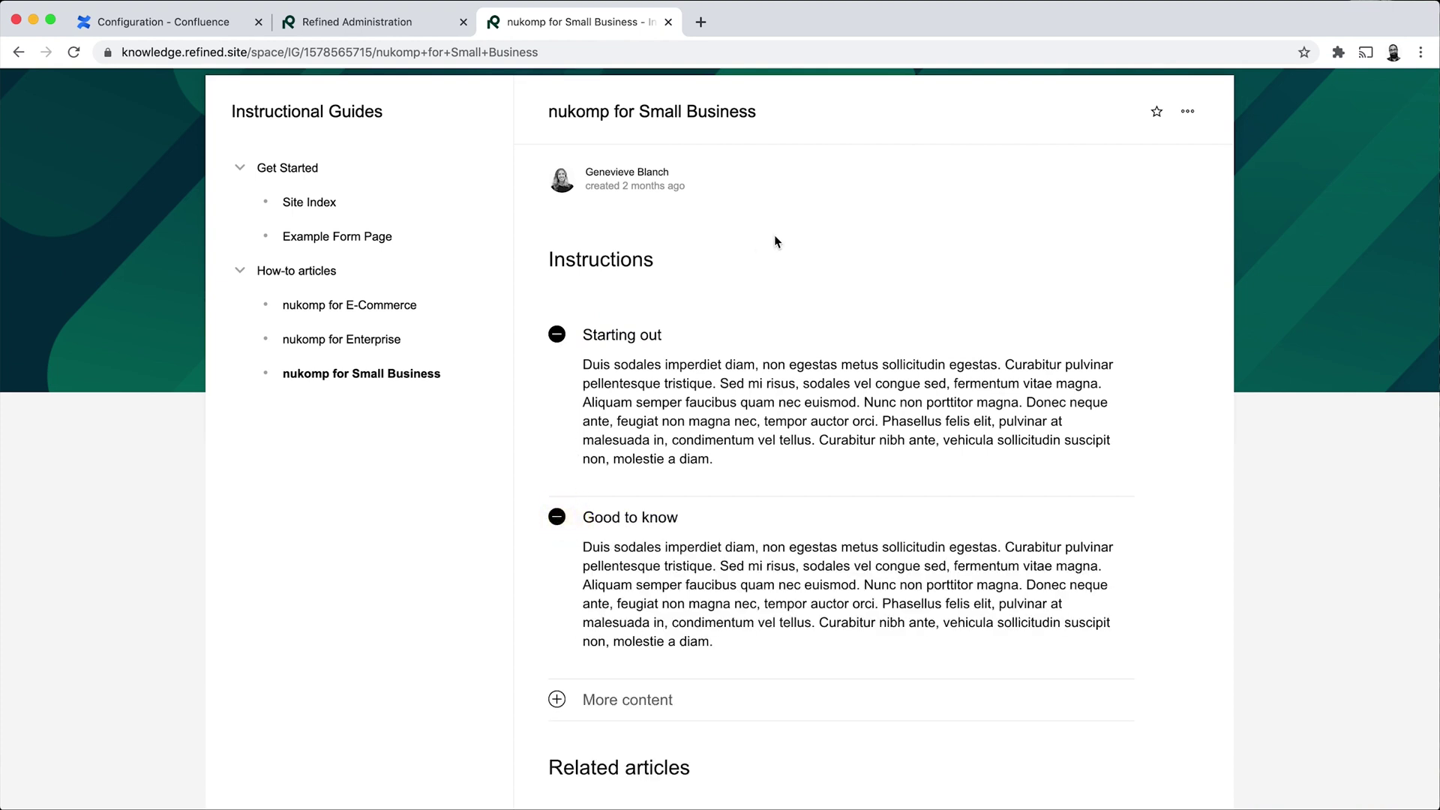
scroll(775, 235, up, 2)
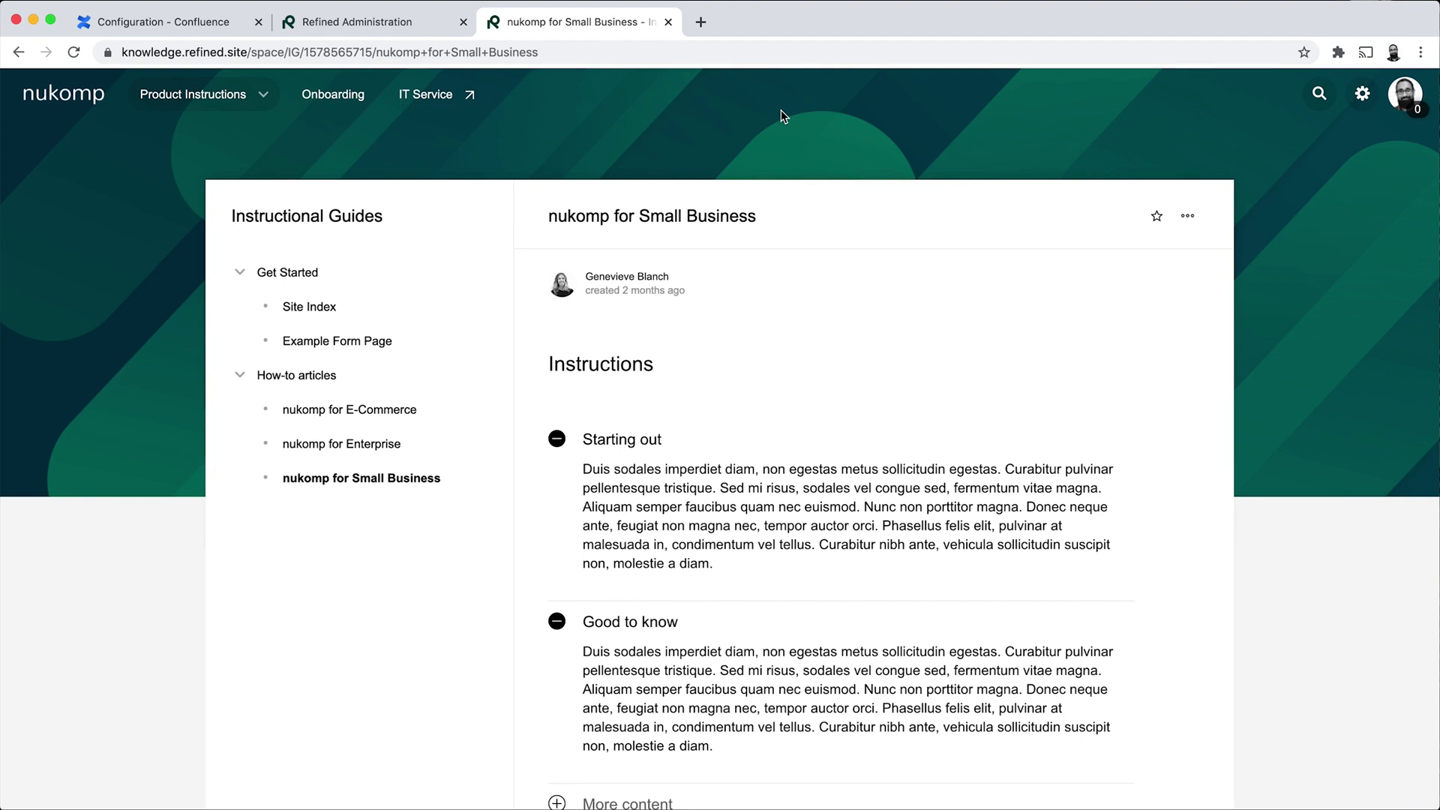
Step: Go to the site's Audience Features settings and scroll down to Announcement Banners
click(1364, 97)
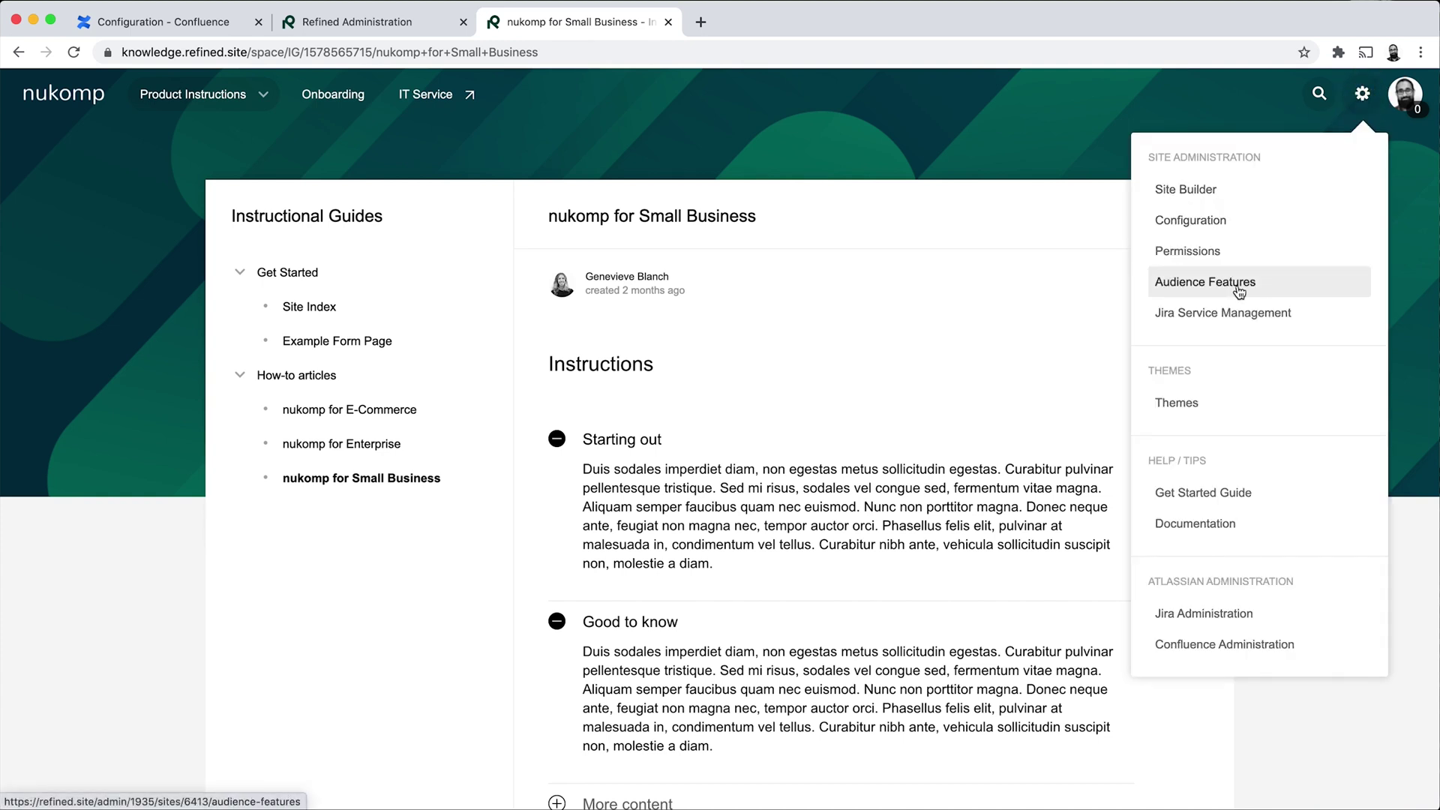
click(1268, 290)
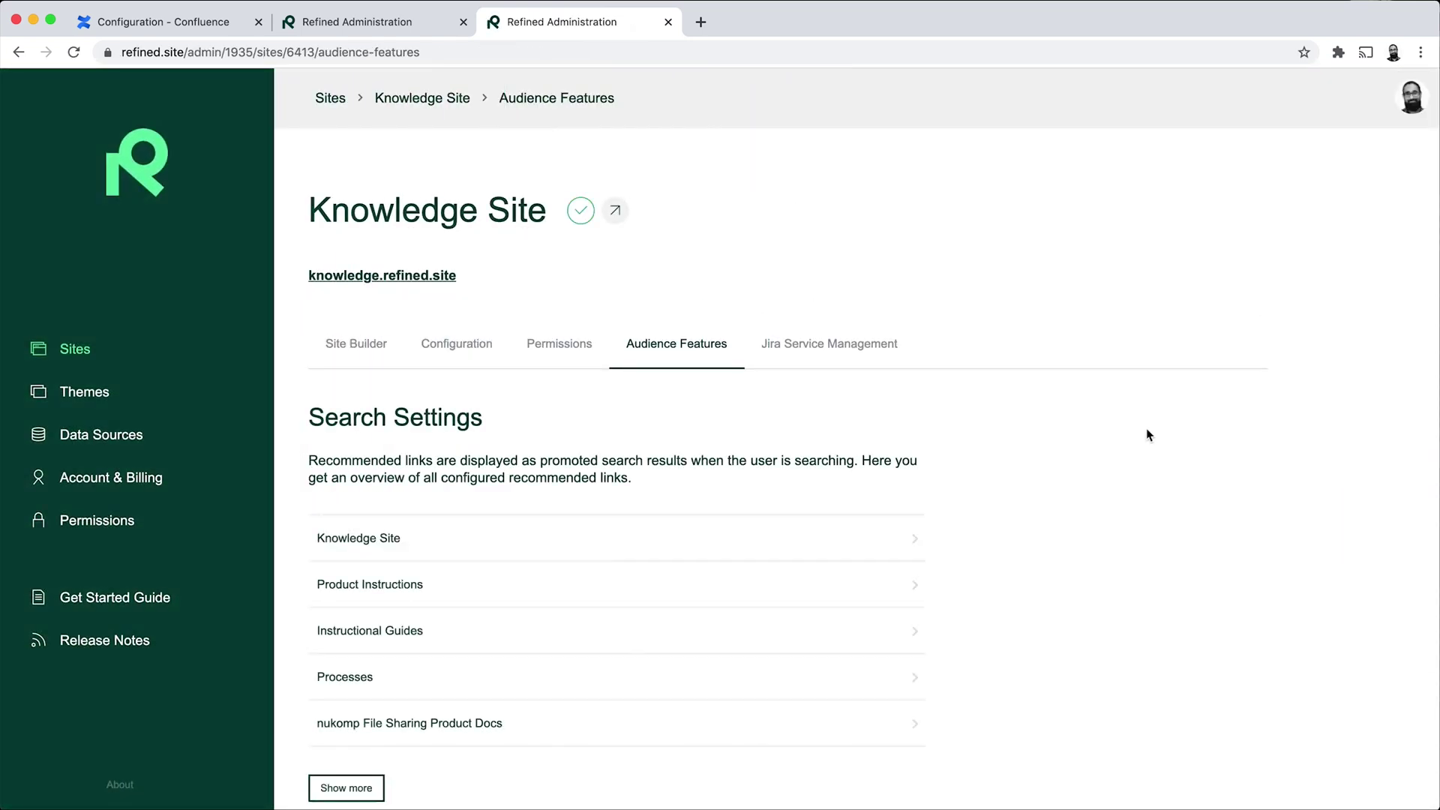
scroll(1147, 435, down, 4)
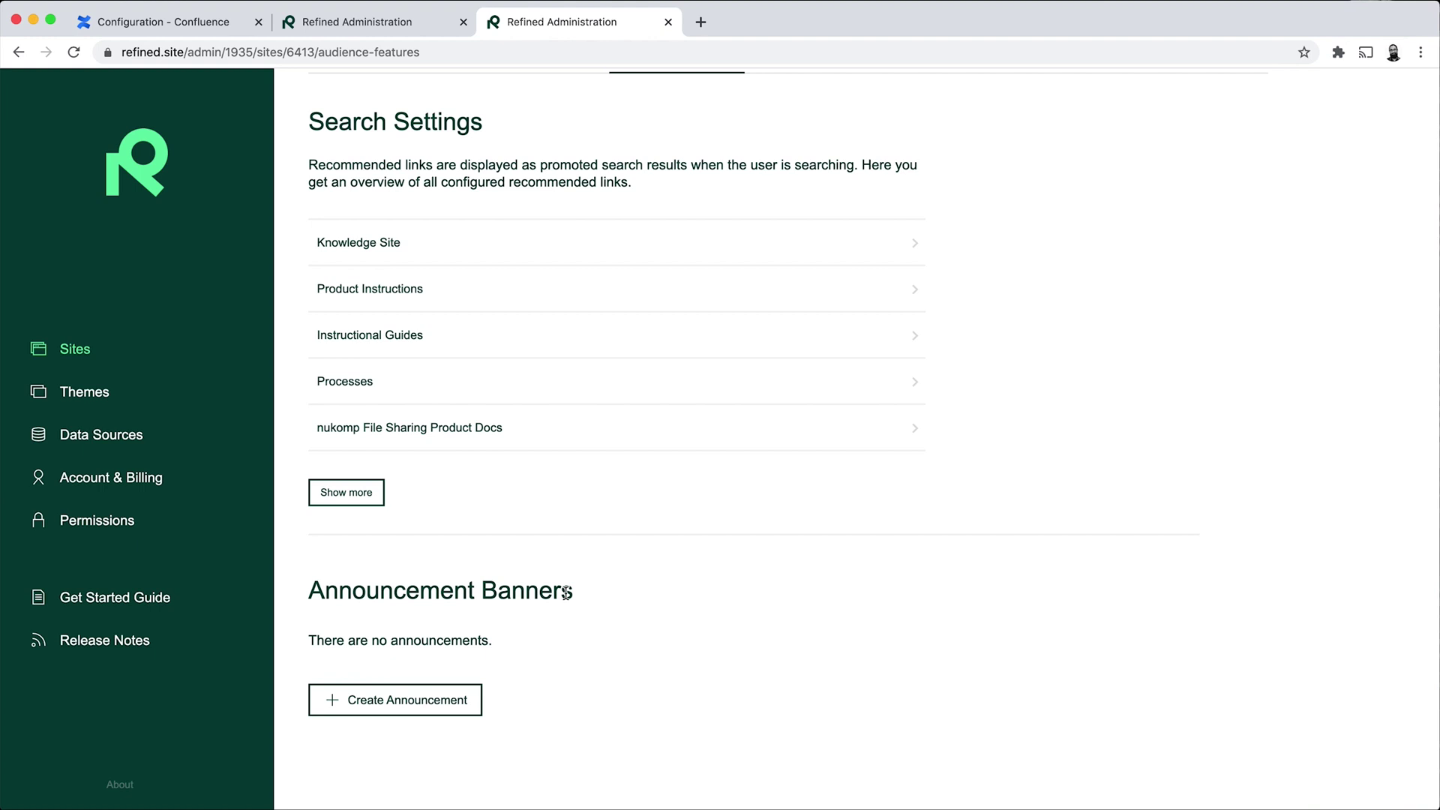
Step: Create a new announcement banner with the maintenance notice as both title and message
click(441, 703)
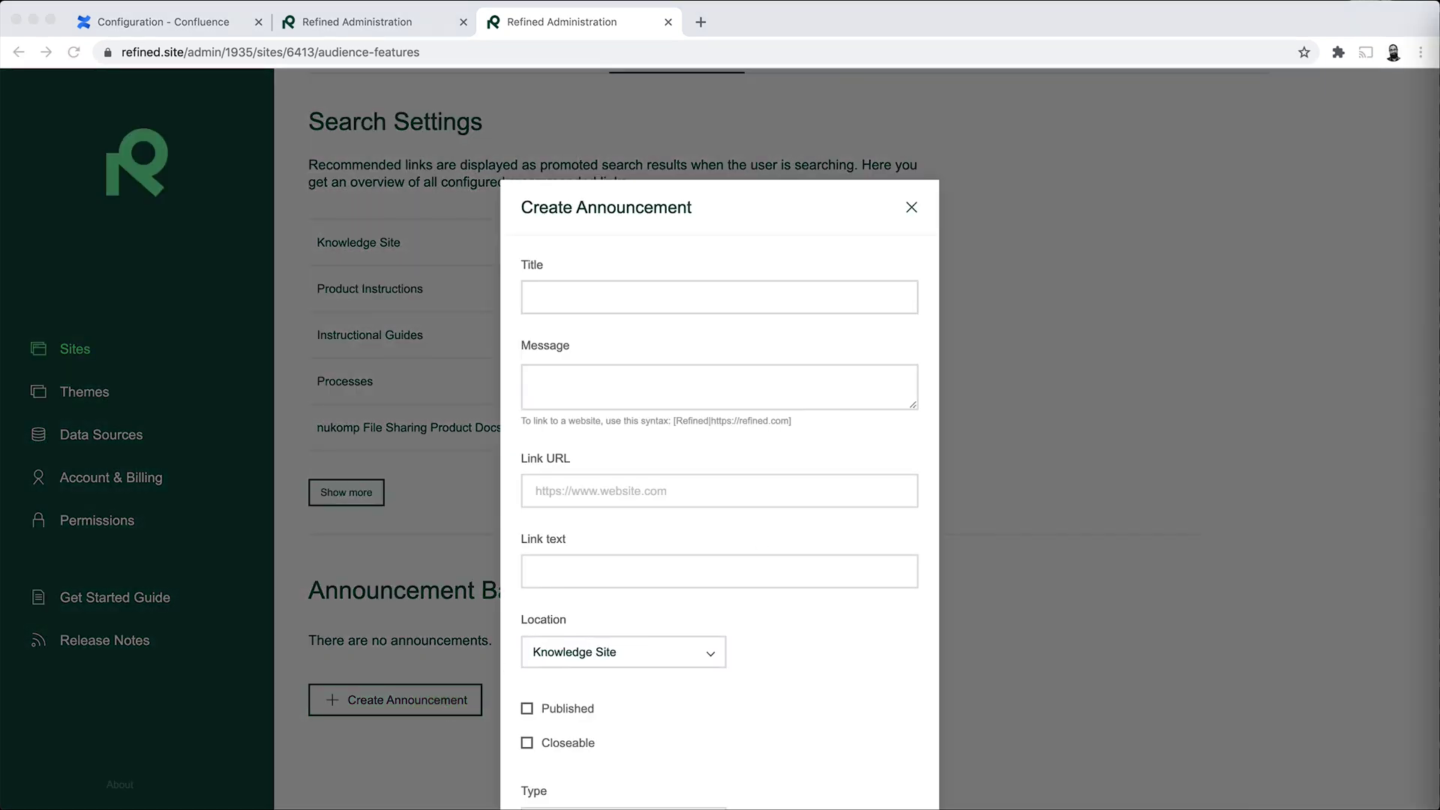
click(847, 303)
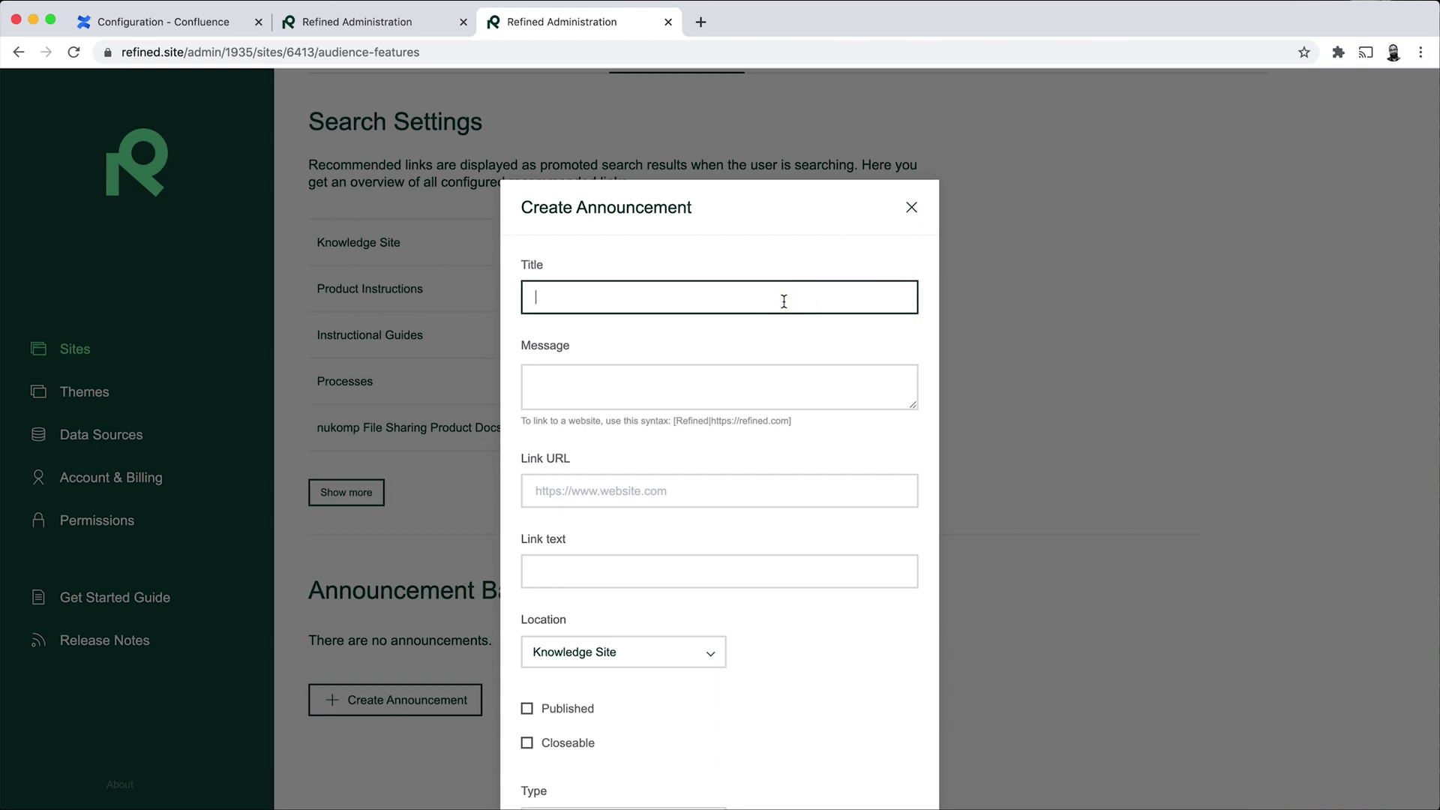
text(Scheduled Maintenance on 20th March, 10:00-10:30 CET)
click(743, 386)
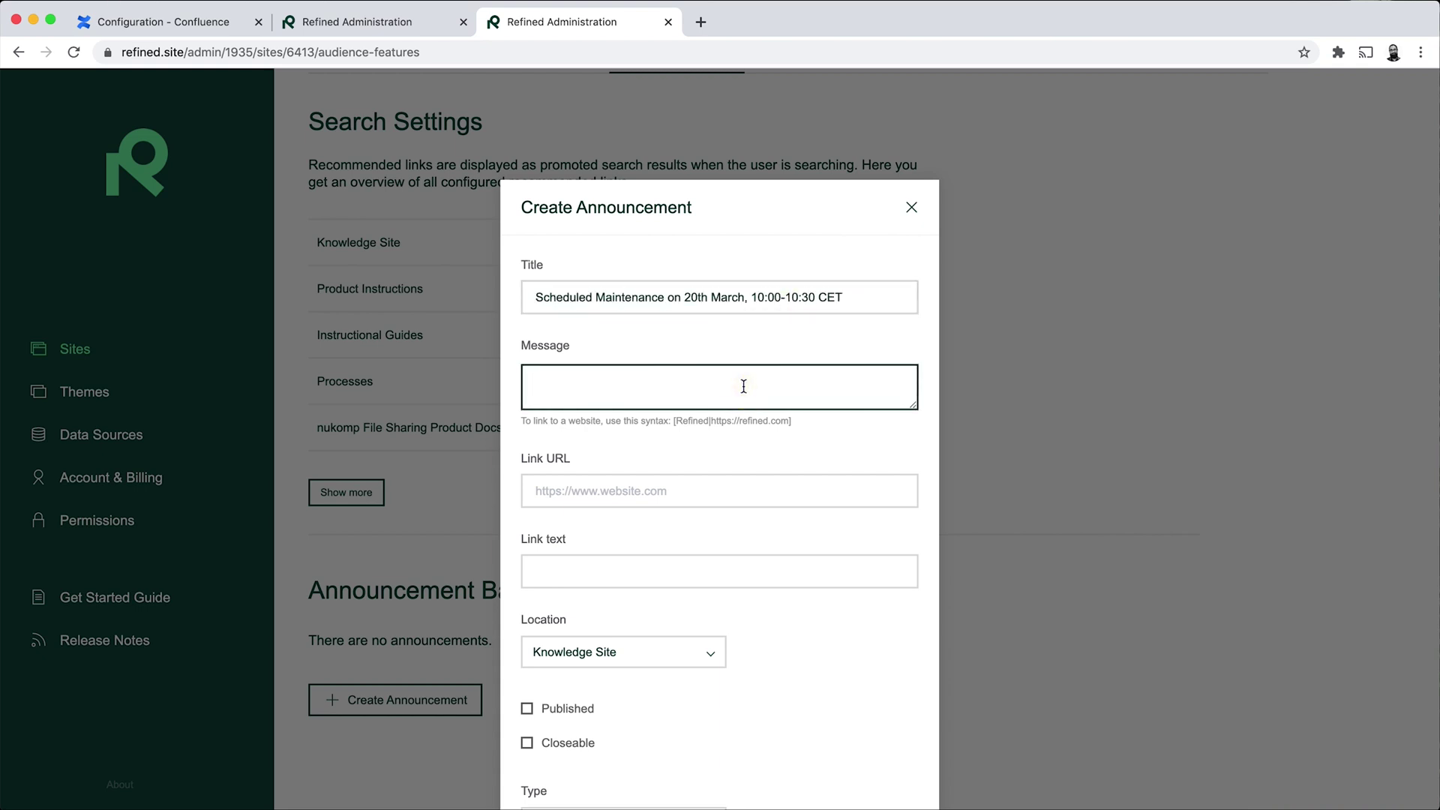
text(Scheduled Maintenance on 20th March, 10:00-10:30 CET)
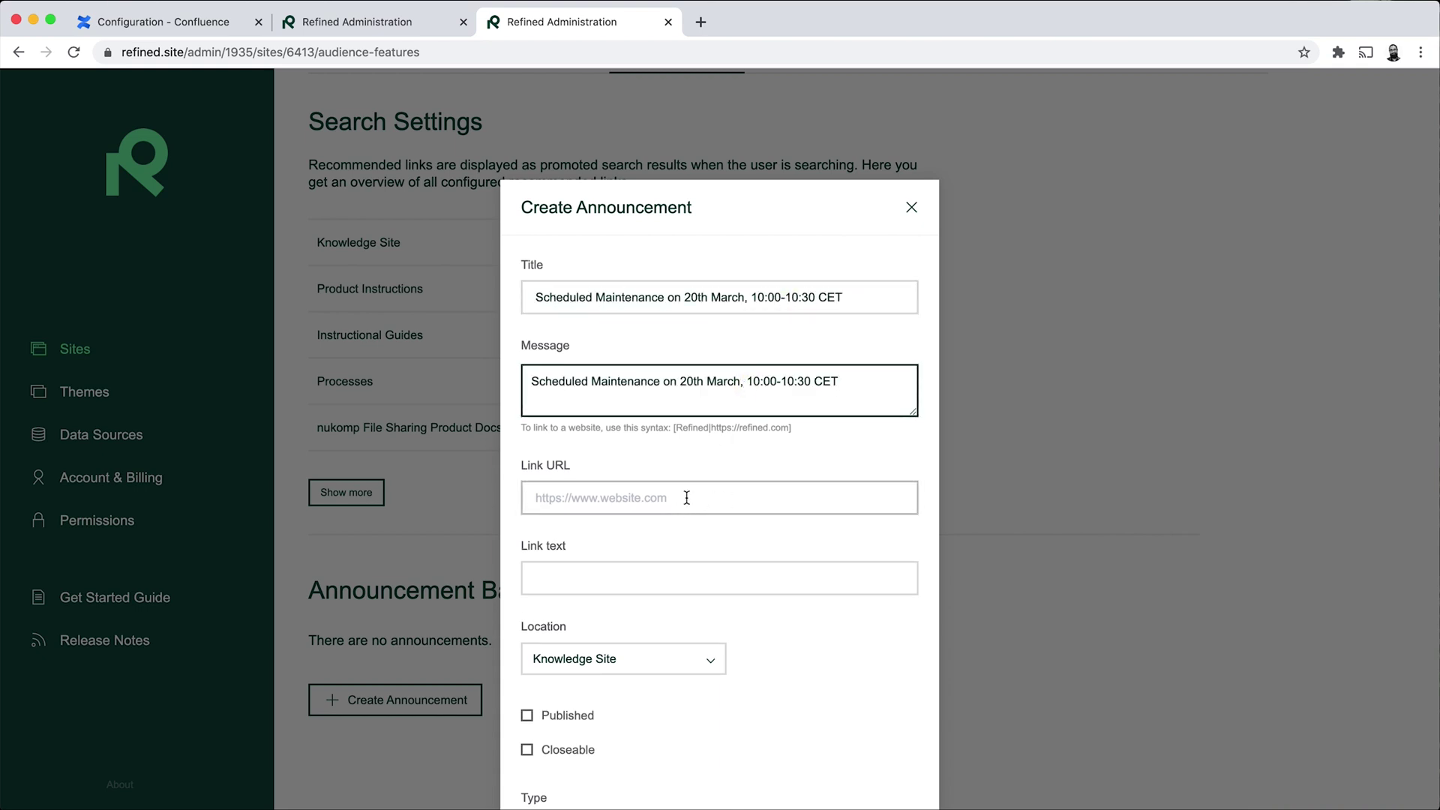
scroll(772, 640, down, 3)
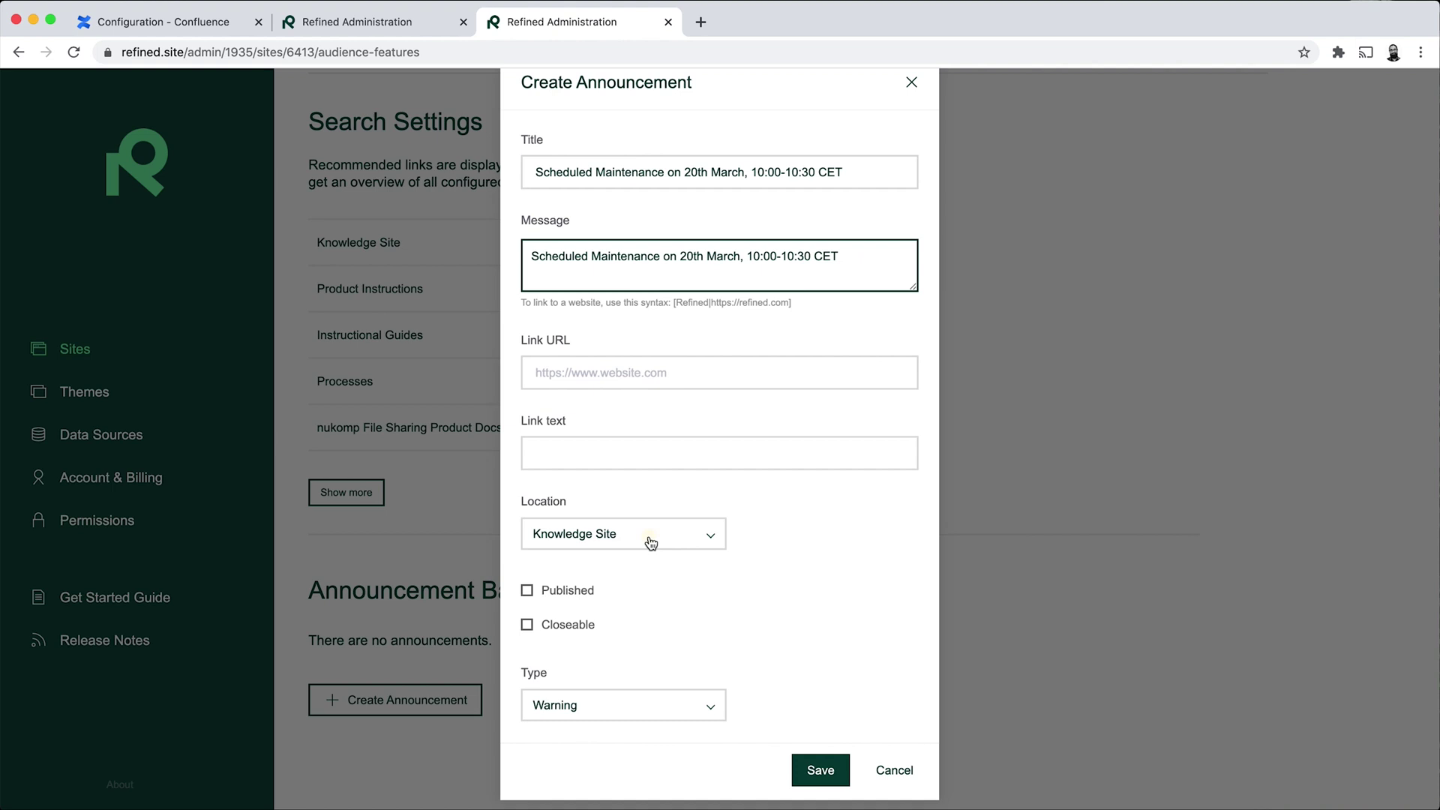
Step: Keep location Knowledge Site and type Warning, tick Published and Closeable, and save
click(650, 543)
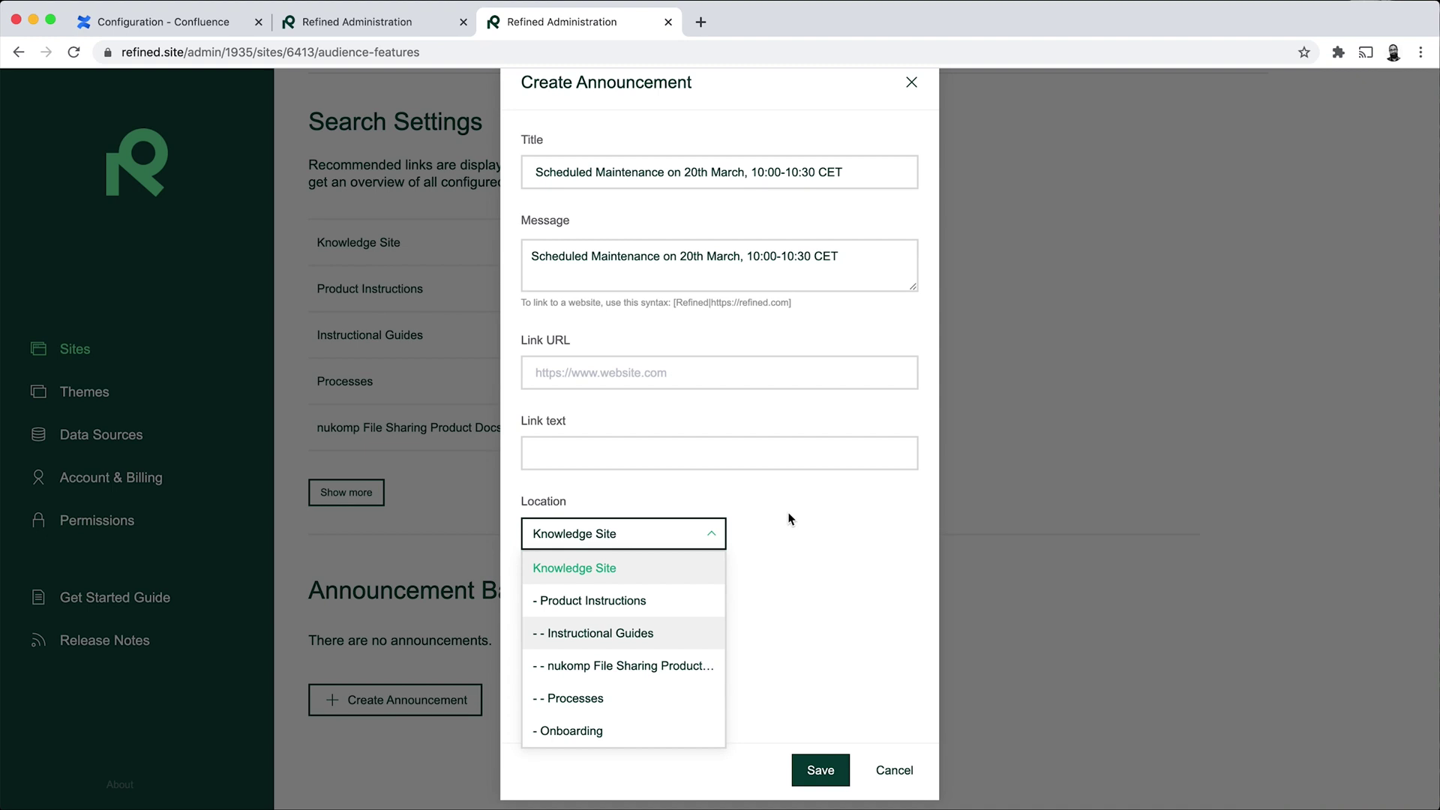
click(820, 523)
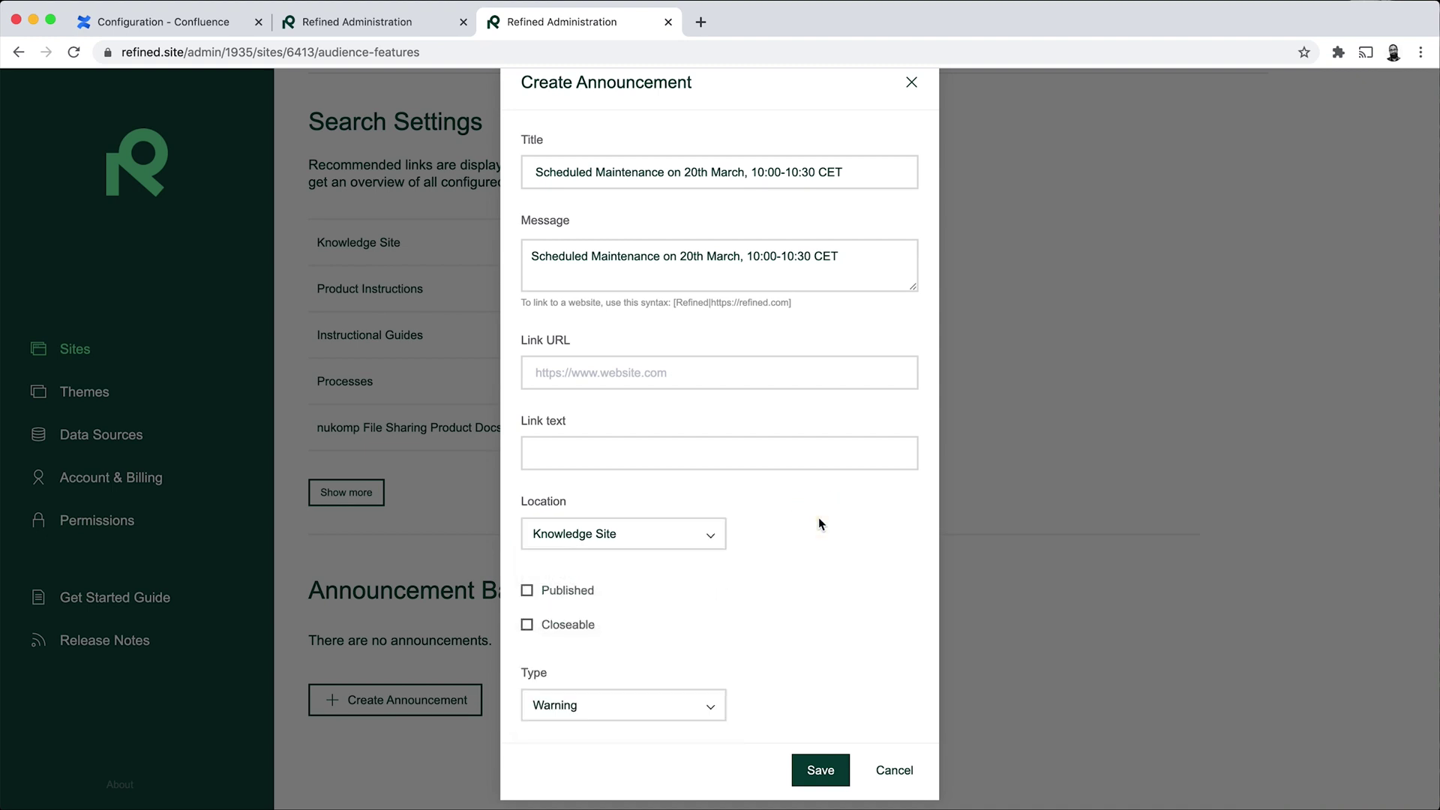
click(528, 591)
click(529, 627)
click(624, 710)
click(626, 710)
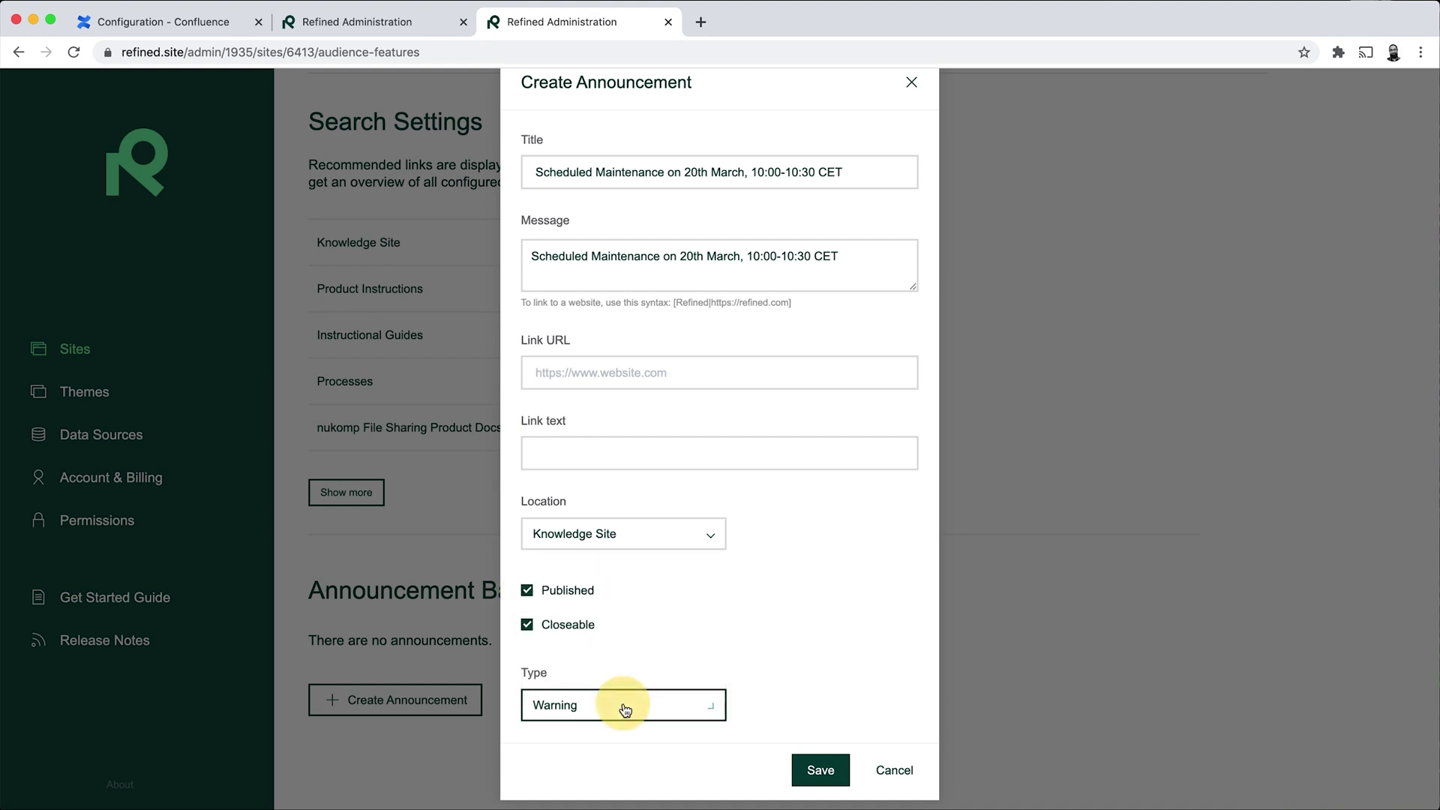
click(821, 770)
scroll(943, 555, up, 3)
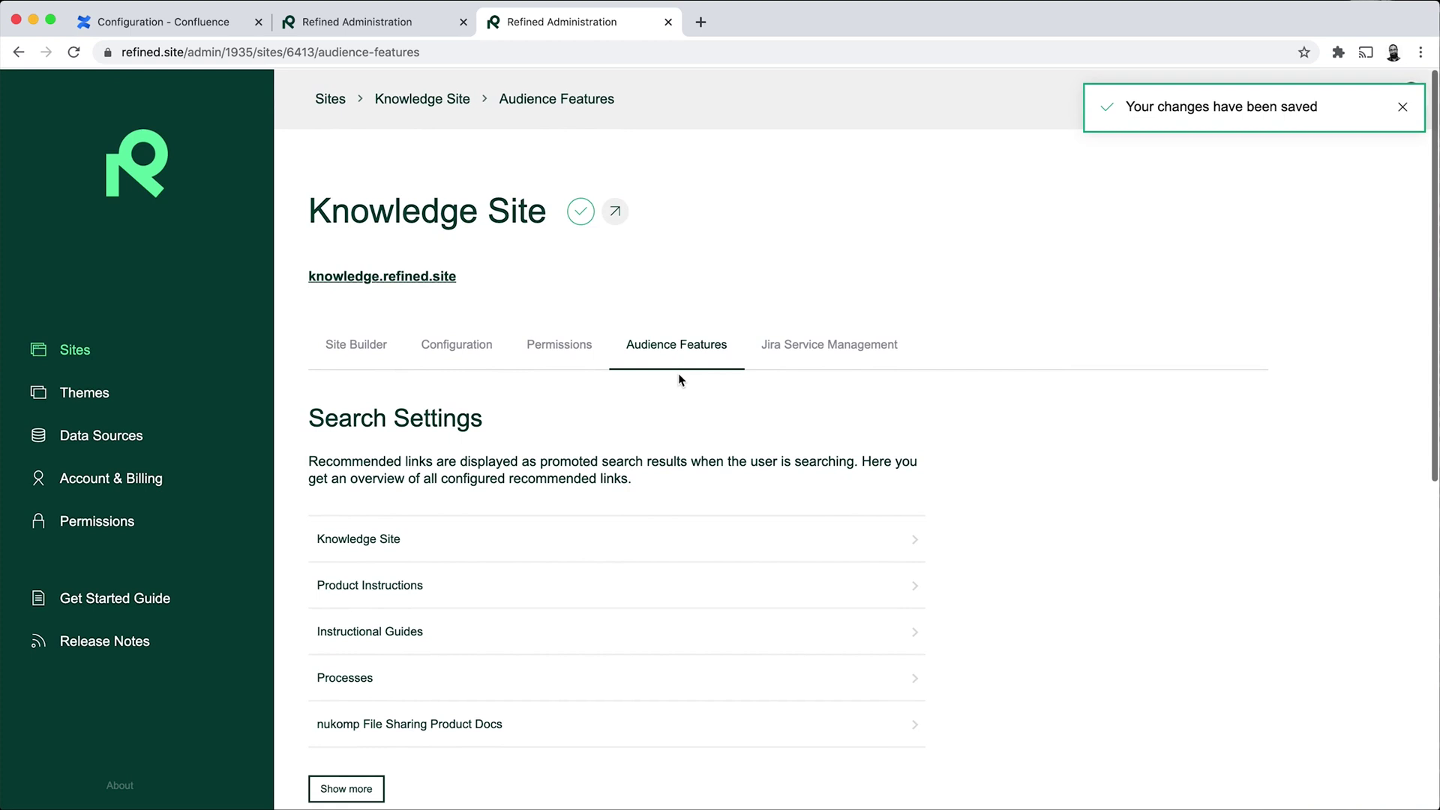
Step: Open the live knowledge site in a new tab, dismiss the maintenance warning, and return to admin
right_click(453, 287)
key(Escape)
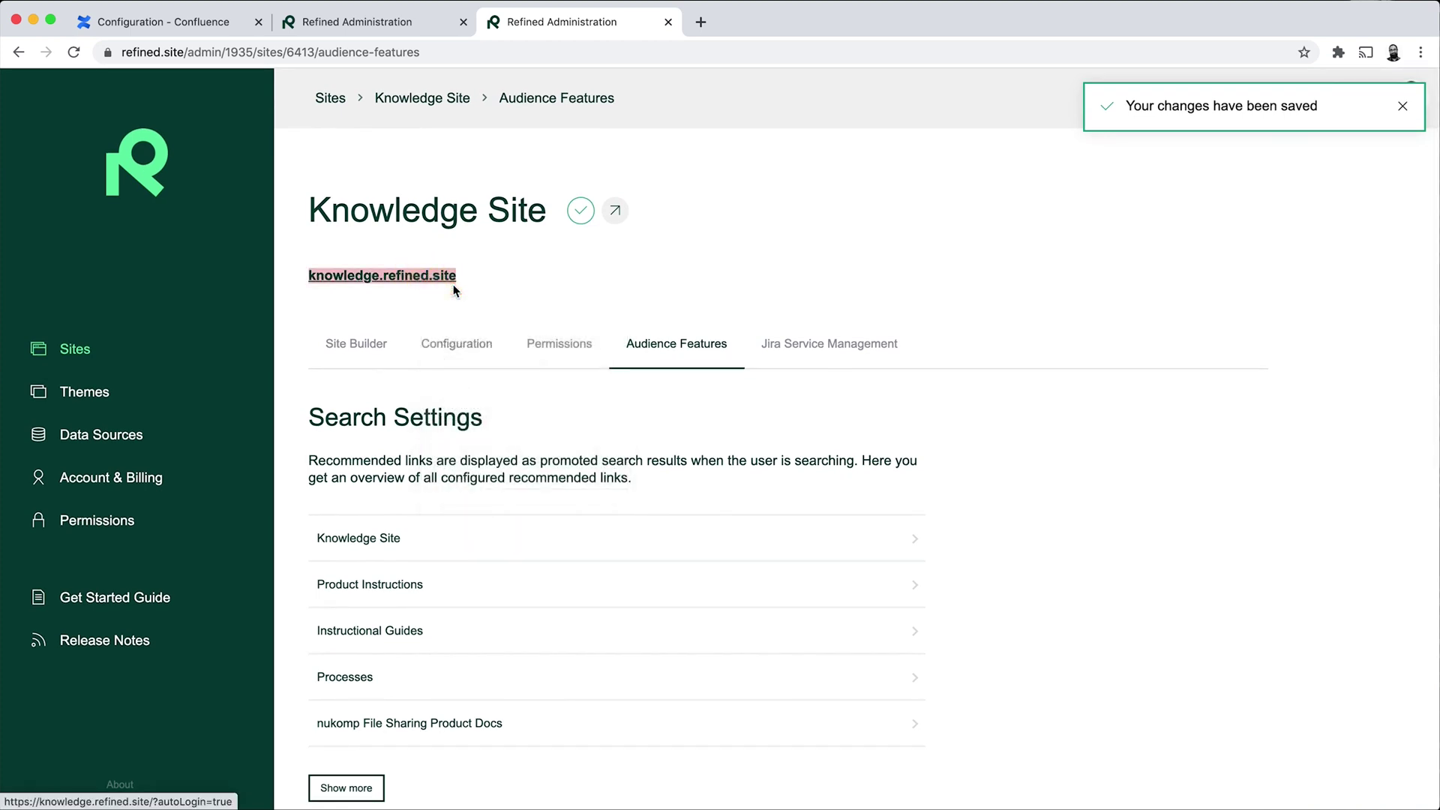
super+click(453, 285)
click(769, 21)
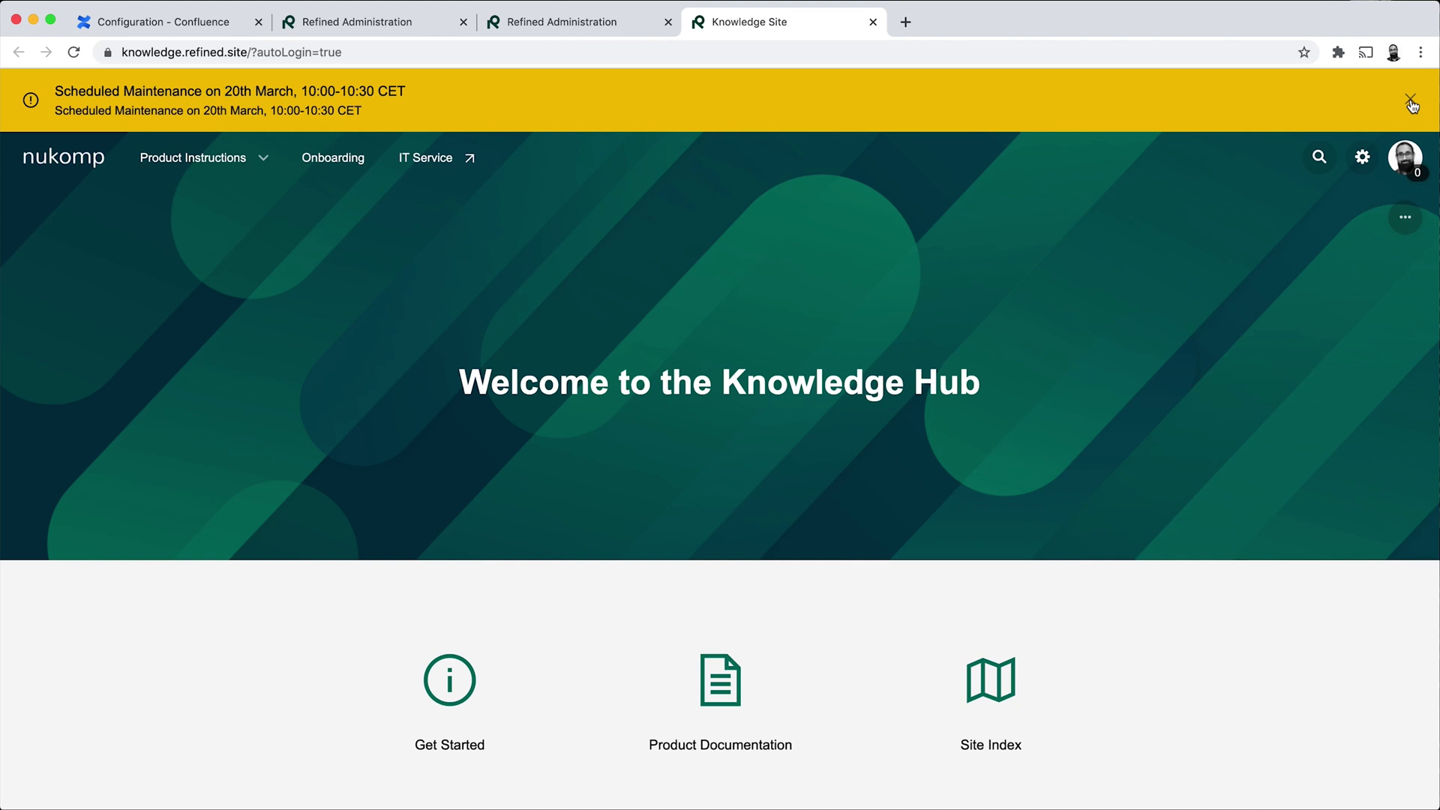
click(1411, 101)
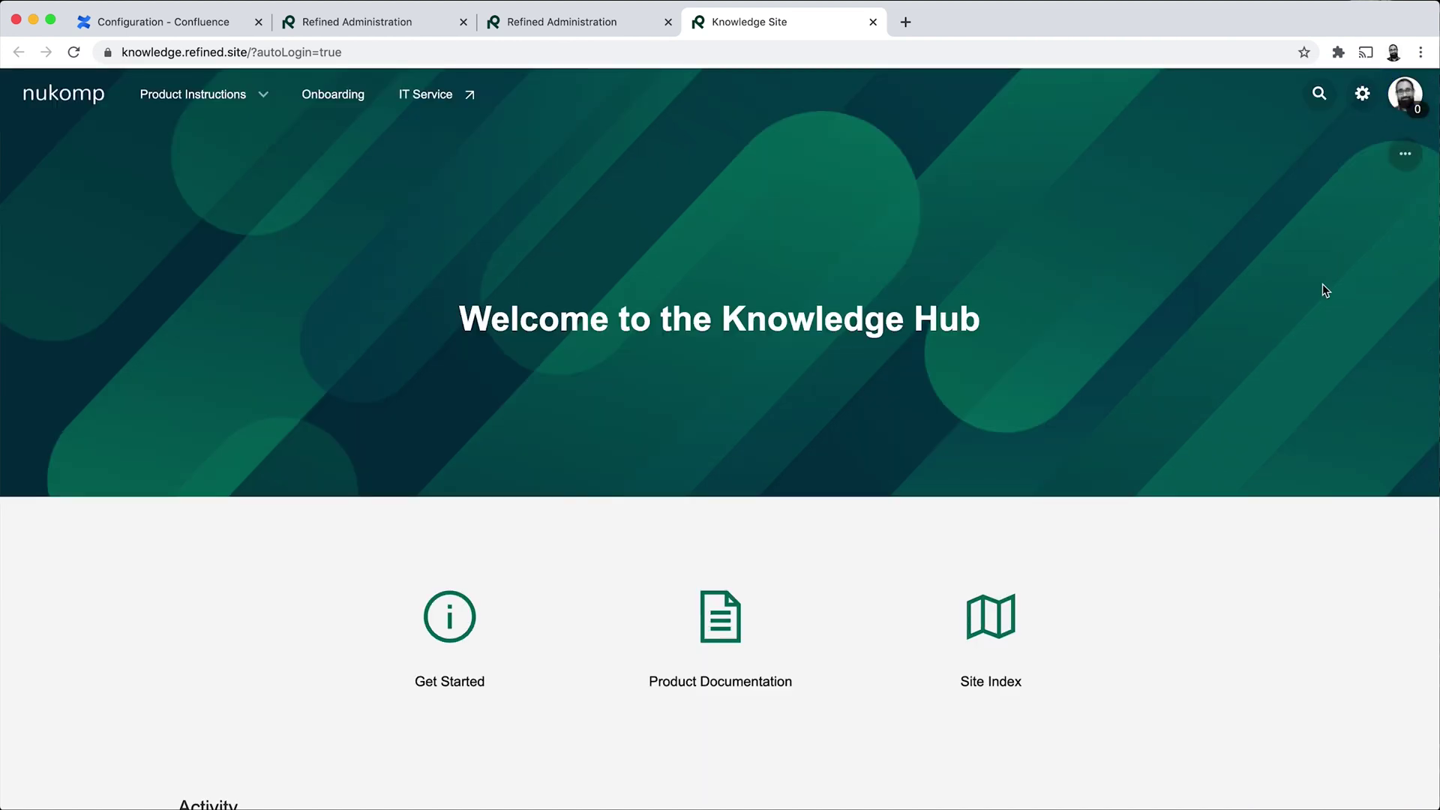
click(600, 25)
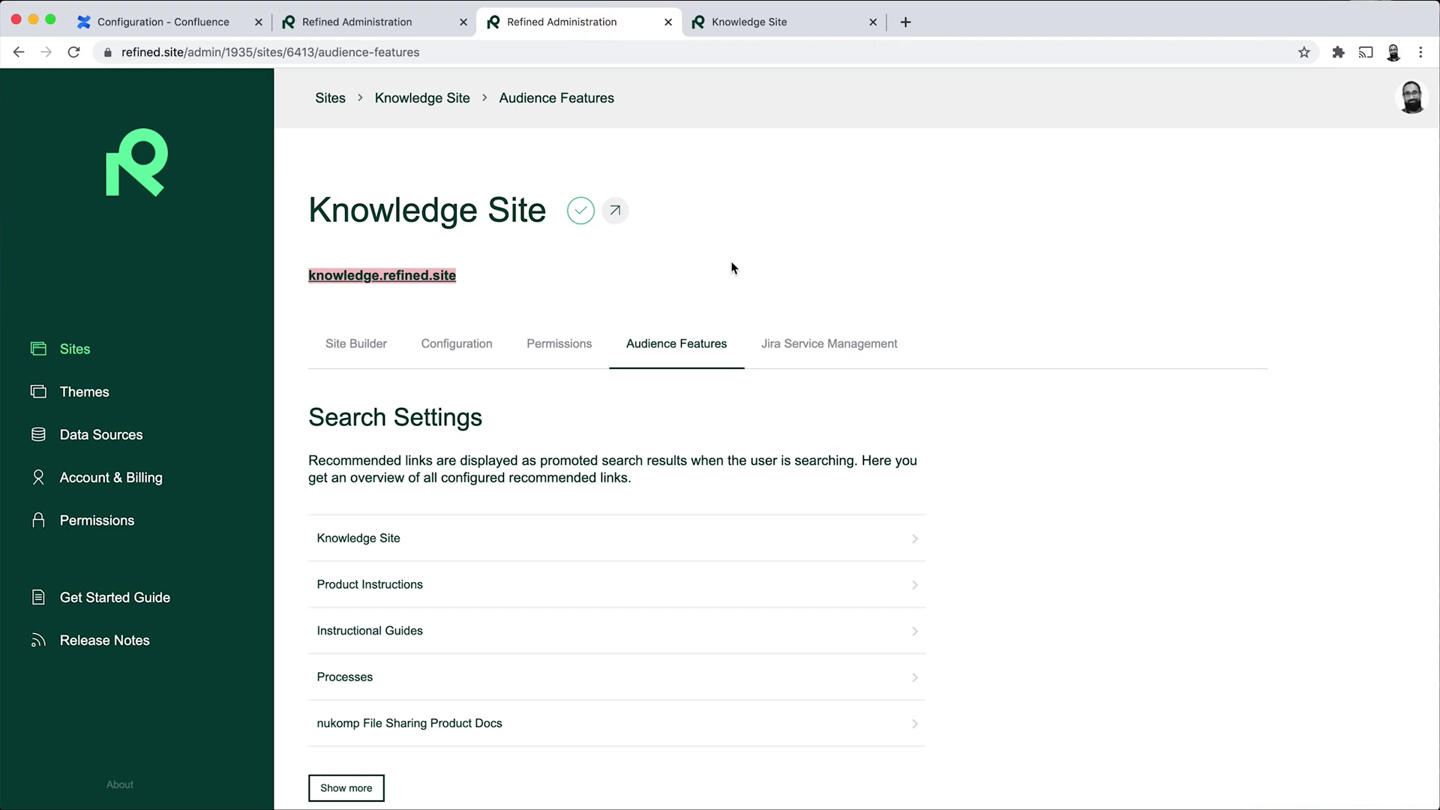
Step: Create a new Knowledge Site recommended link to the release notes URL, named 'Versions'
scroll(1048, 549, down, 1)
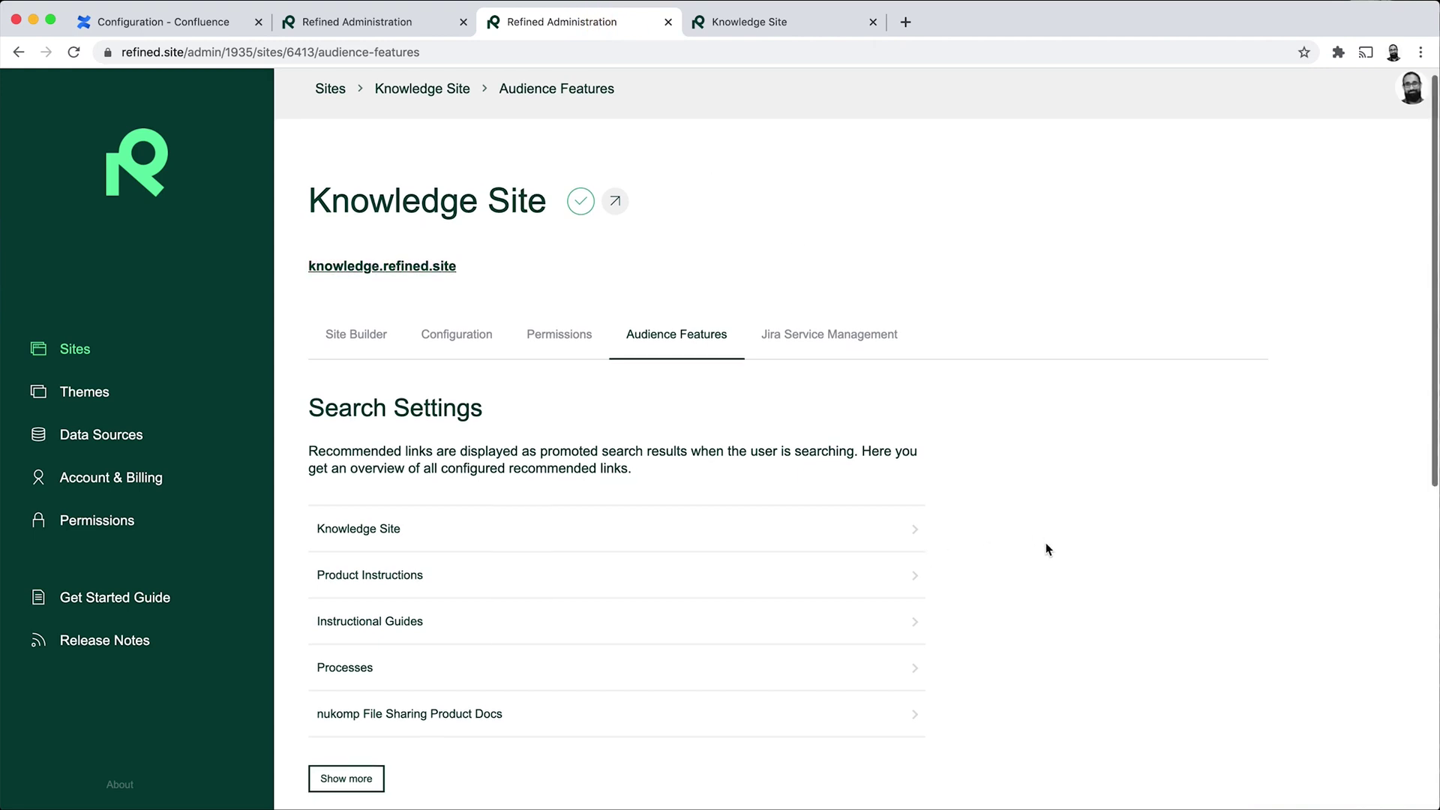
scroll(1048, 550, down, 2)
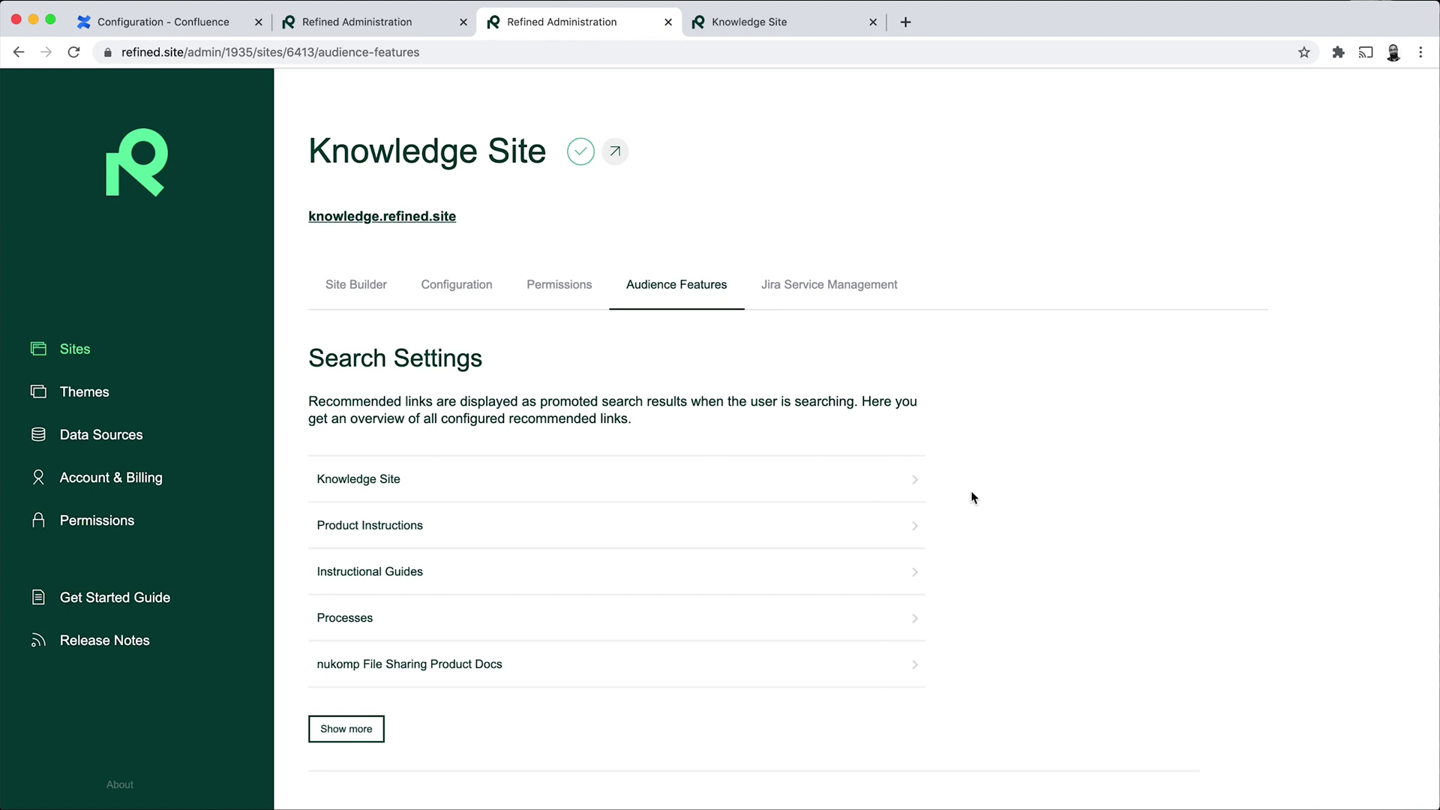
click(912, 479)
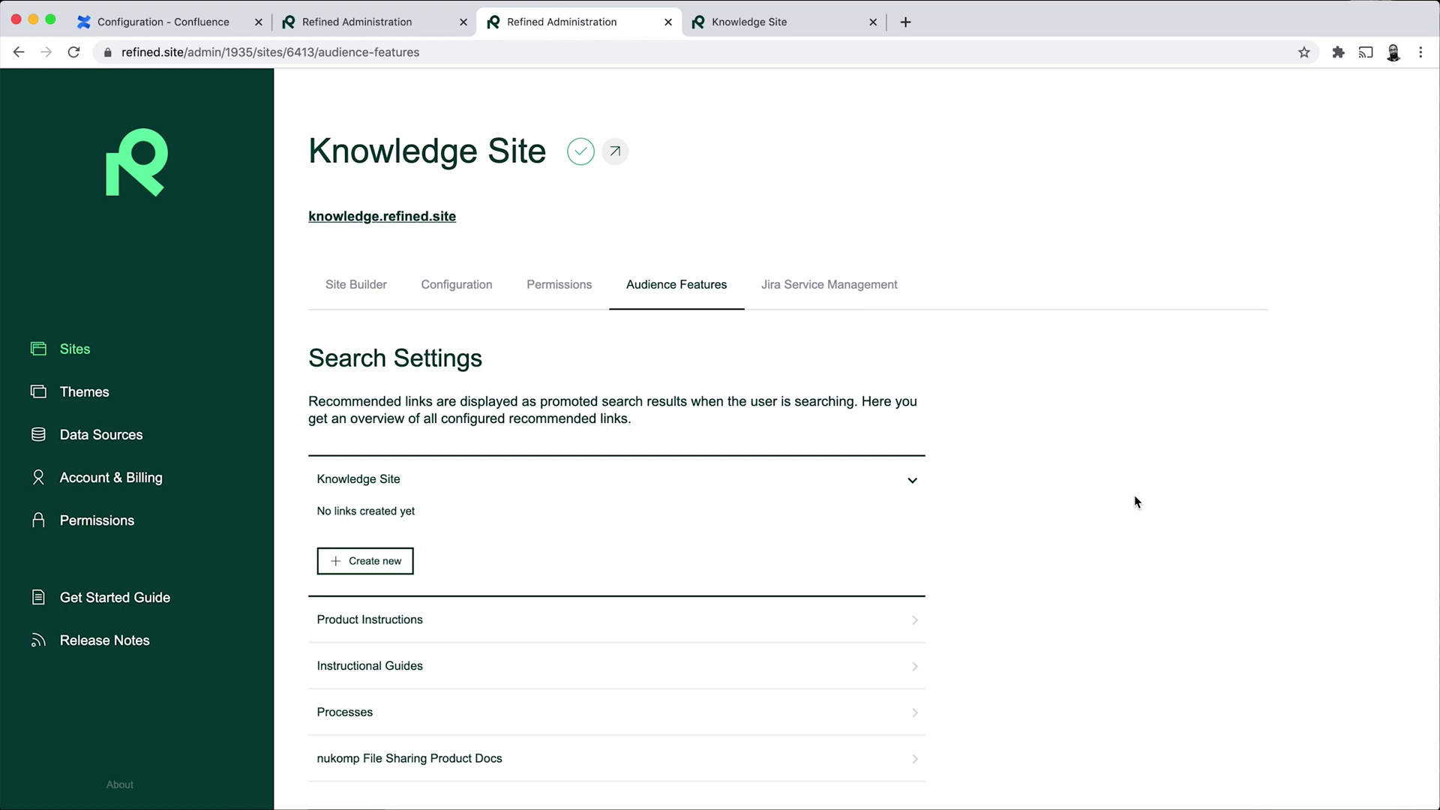
click(368, 561)
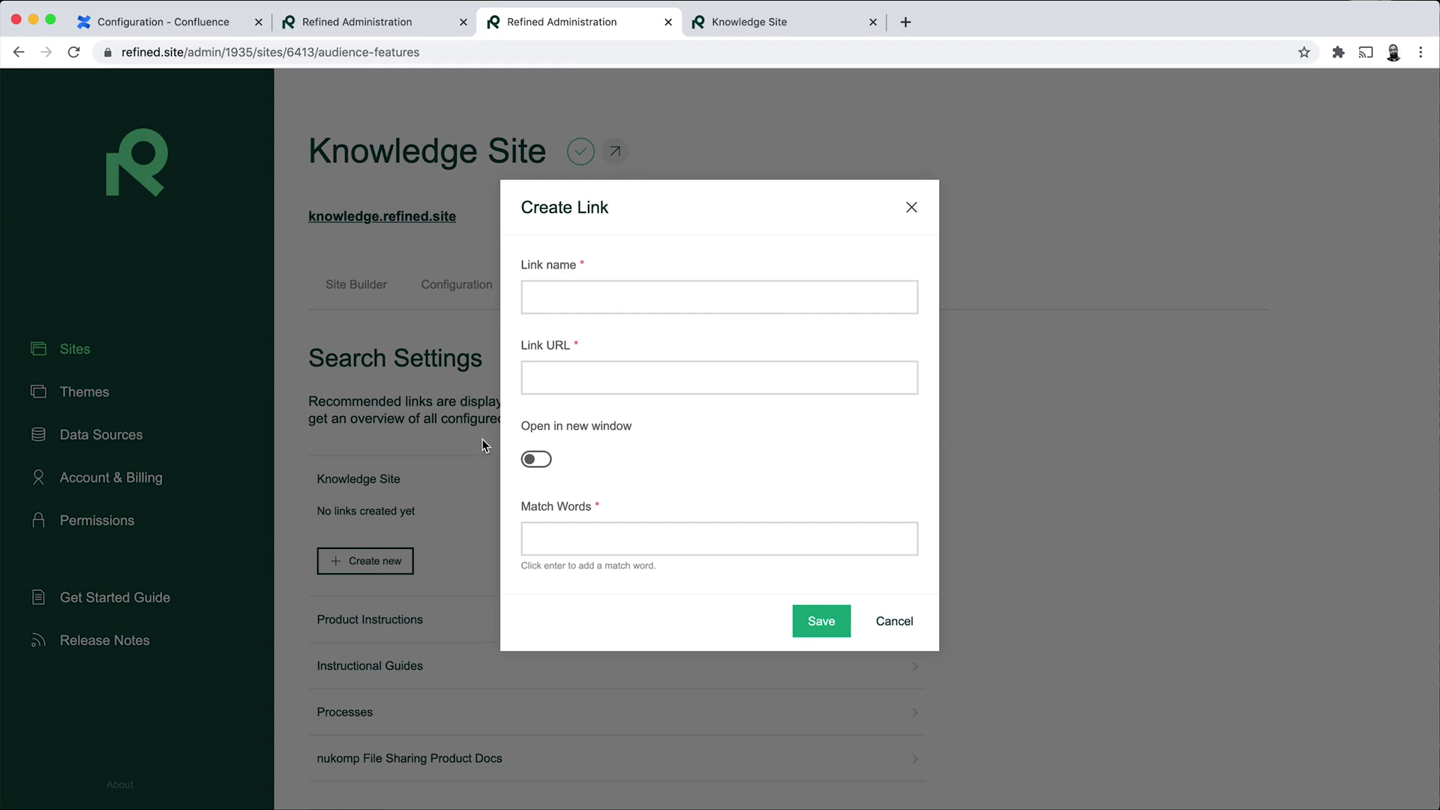
click(657, 312)
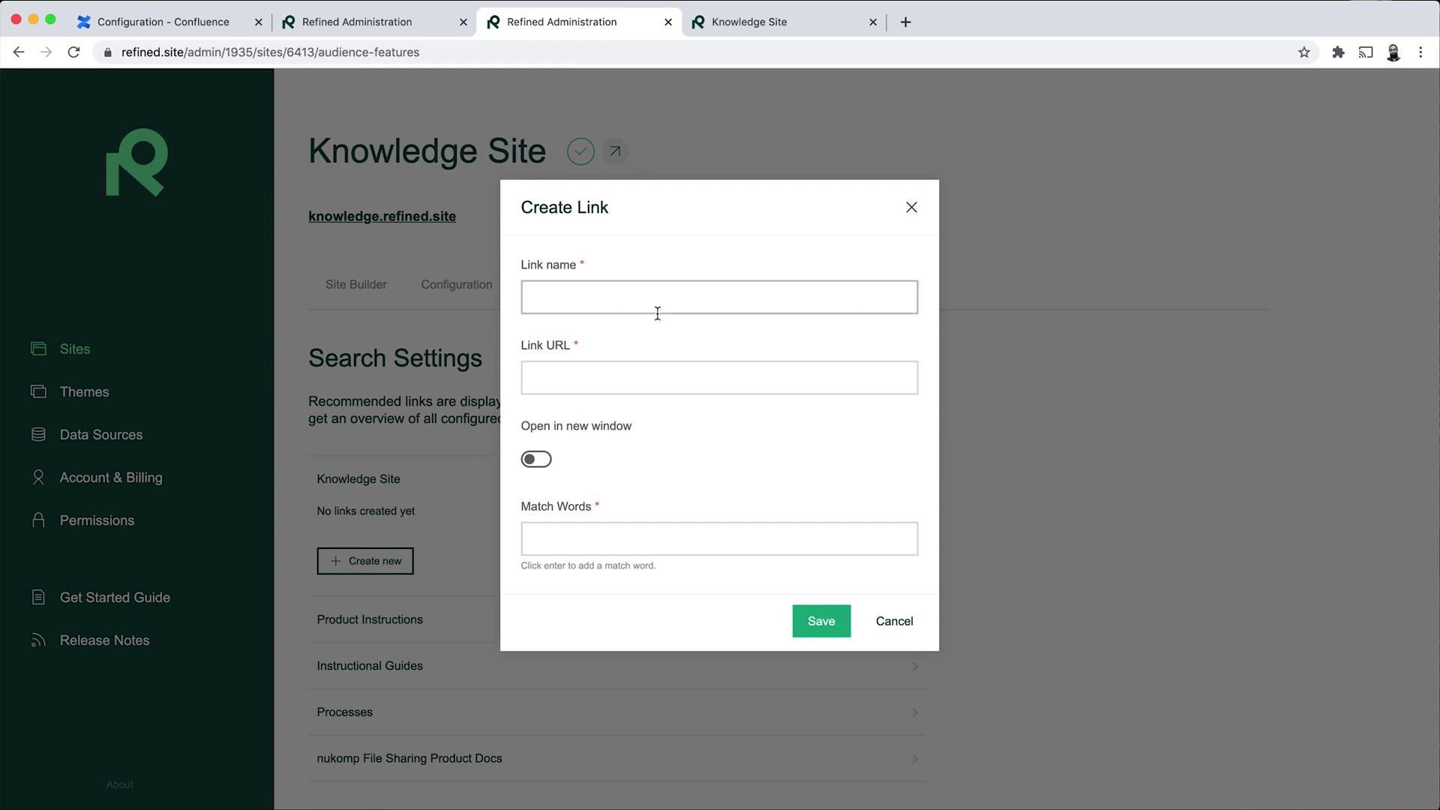
key(Tab)
key(ctrl+v)
click(740, 294)
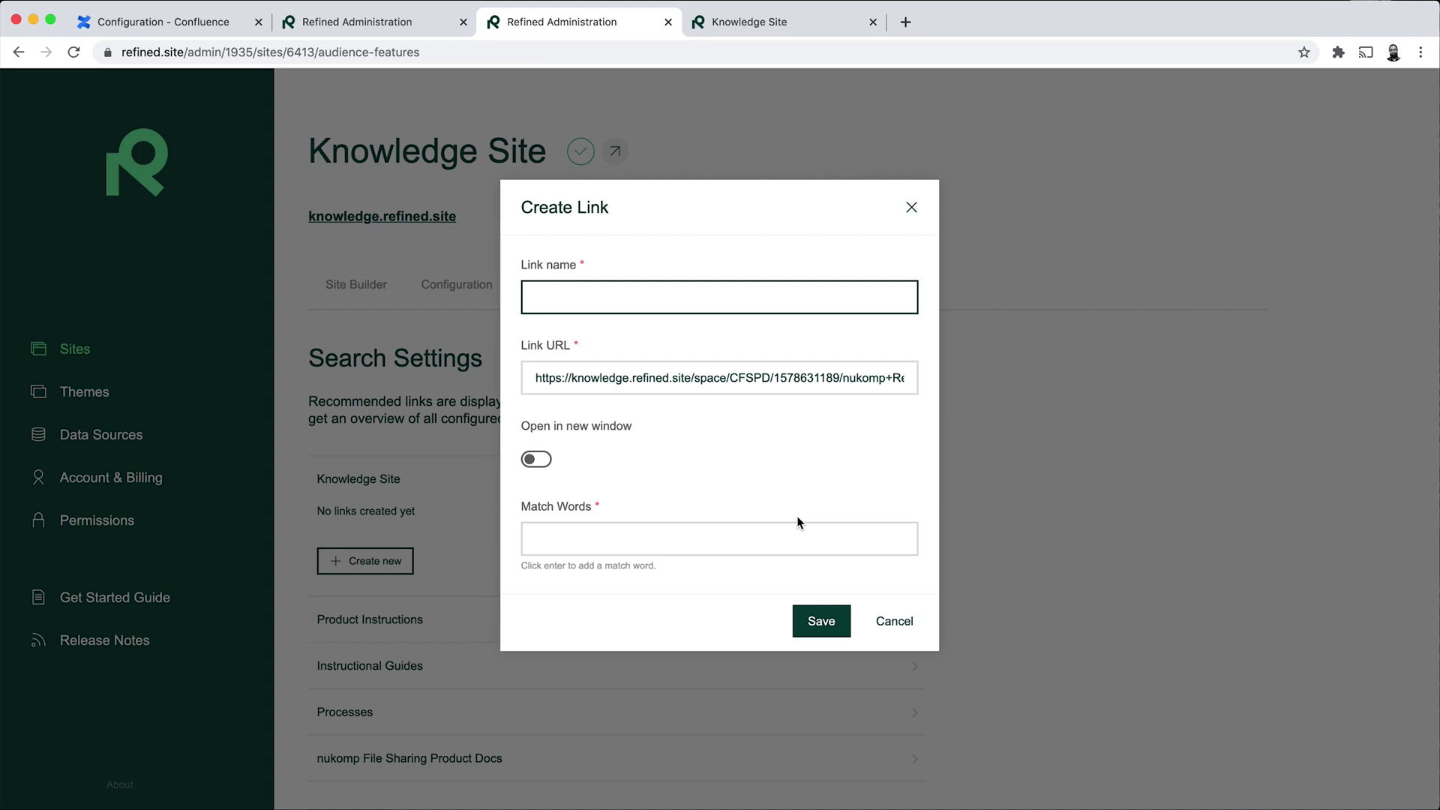
text(Versions)
Step: Give the Versions link match words release, version and latest, and save it
scroll(864, 379, right, 5)
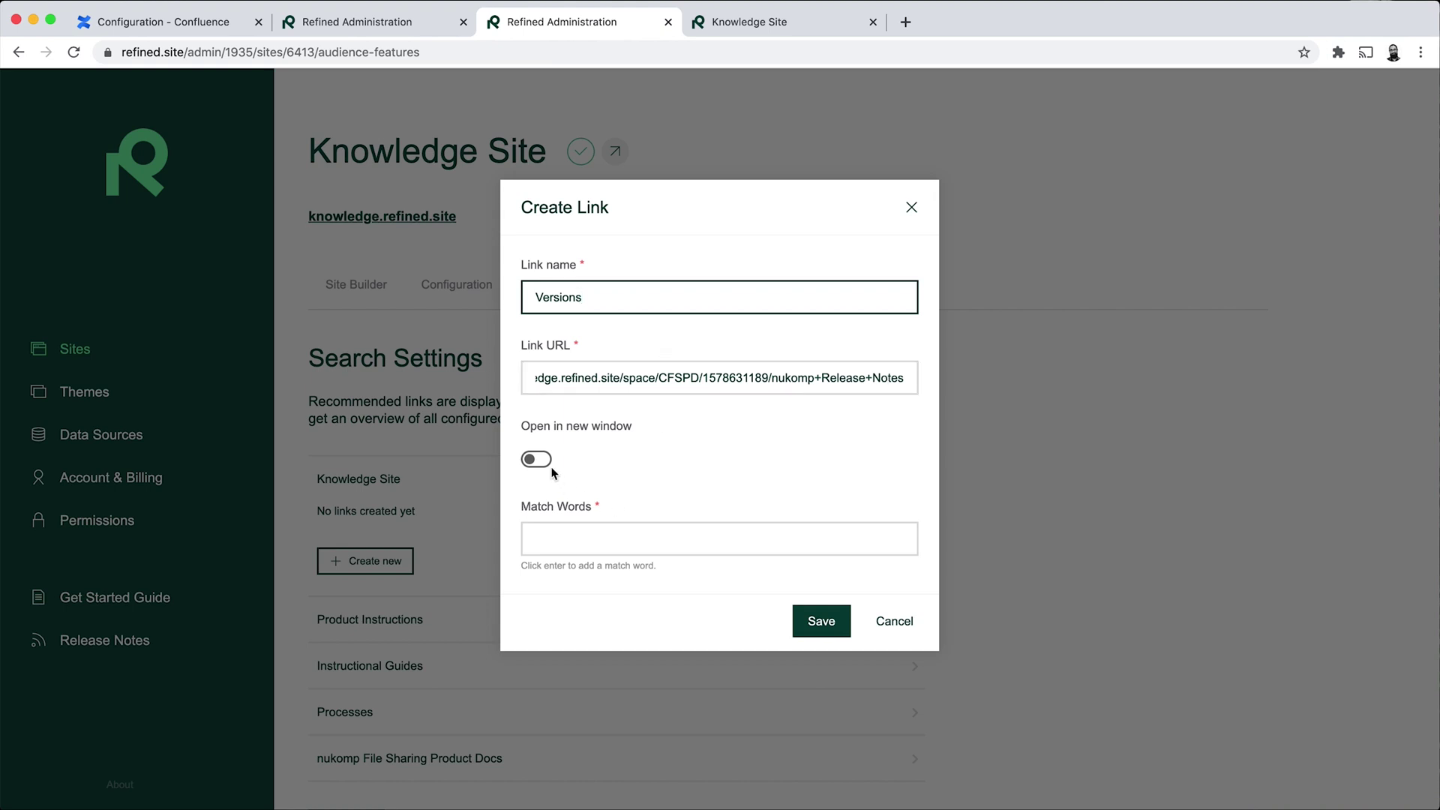
click(574, 540)
text(release)
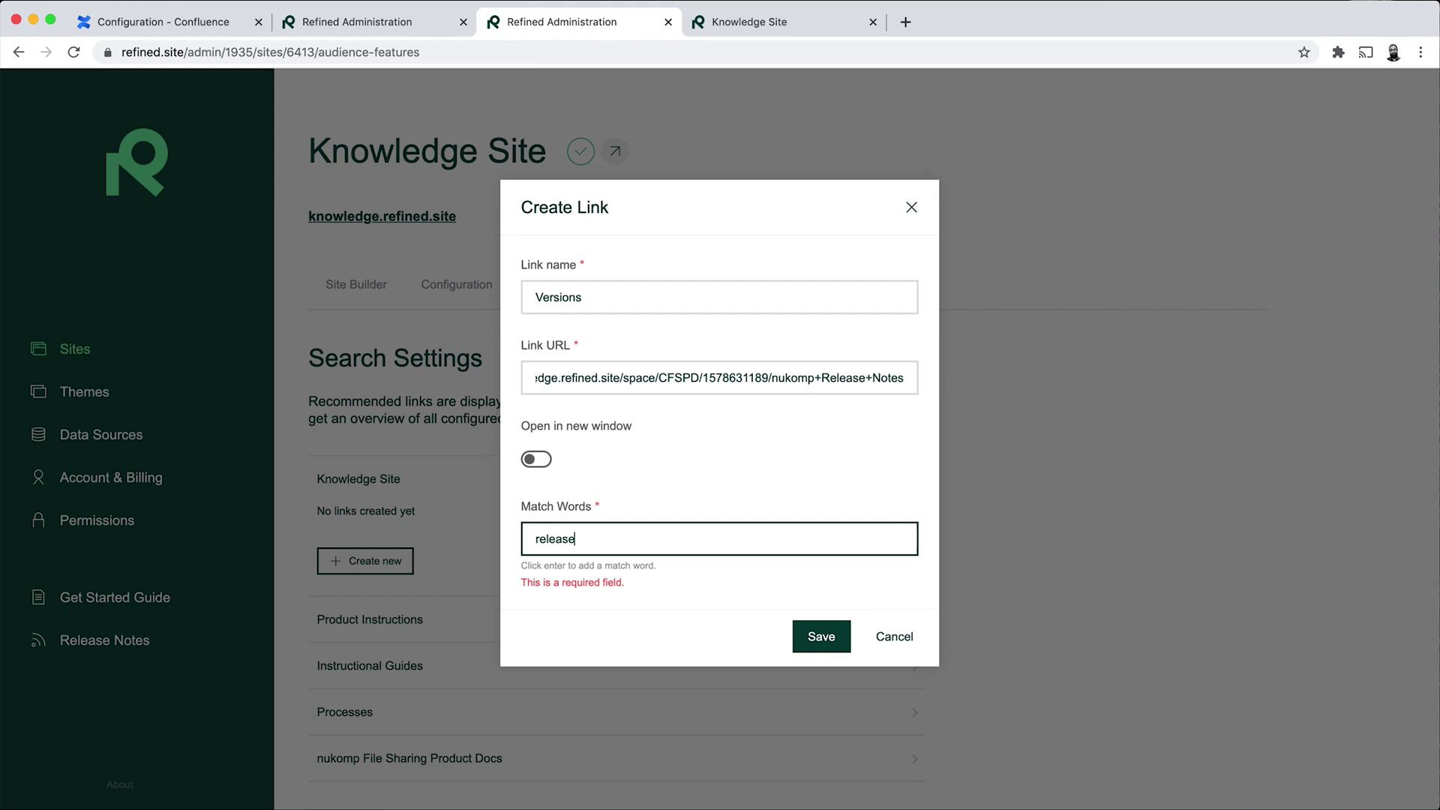
key(Return)
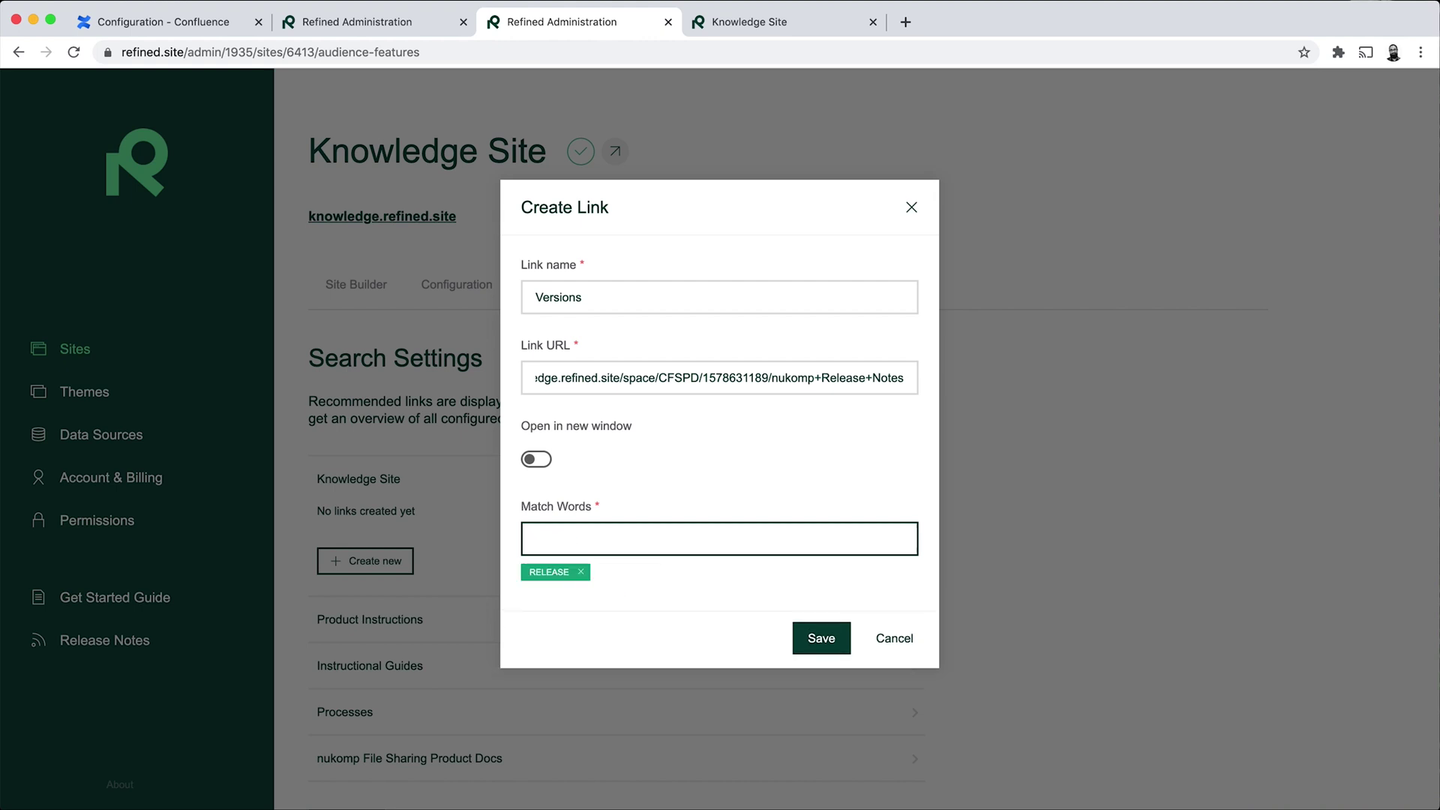
text(version)
key(Return)
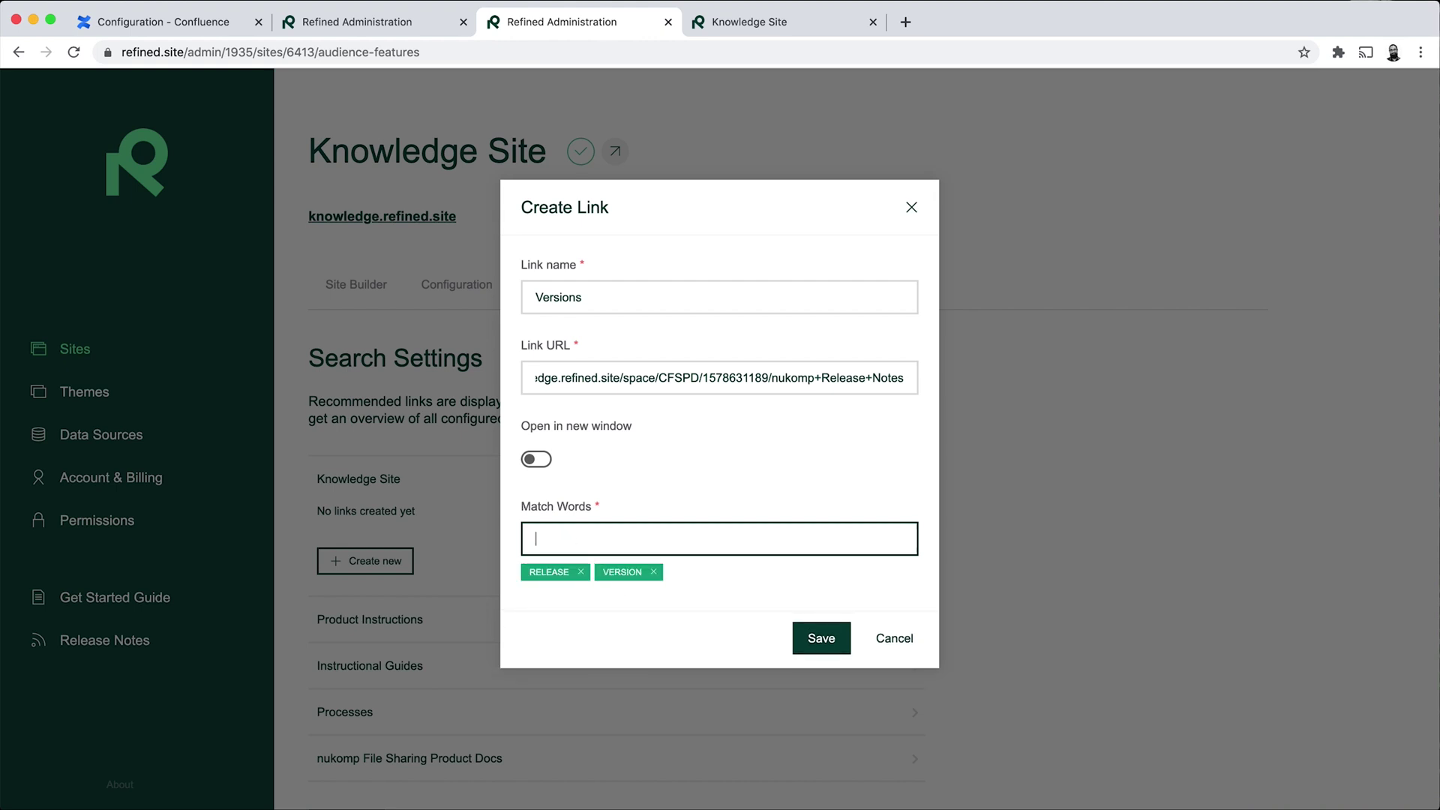
text(latest)
key(Return)
click(823, 640)
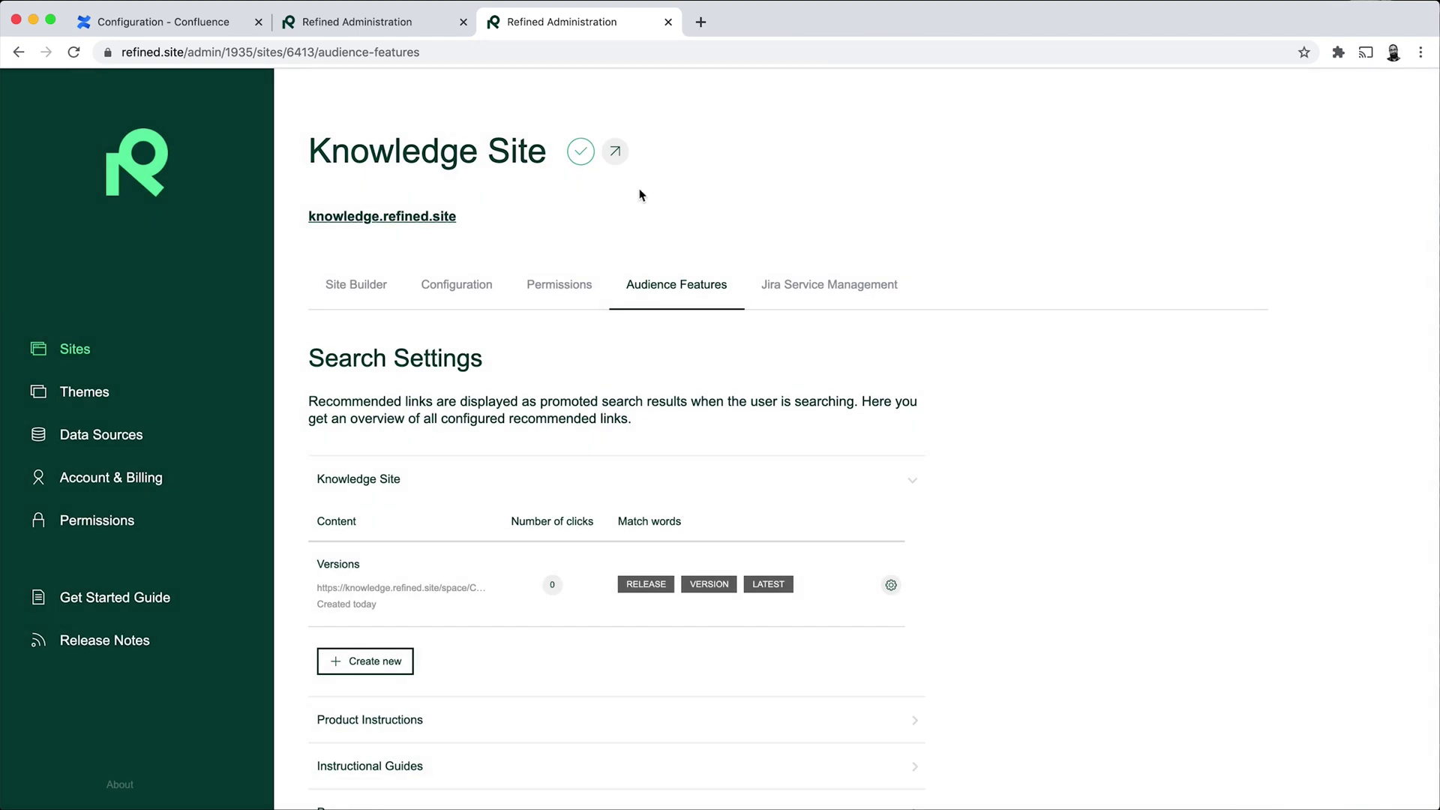
Step: Search the live knowledge site for 'version' and open the recommended Versions result
click(614, 151)
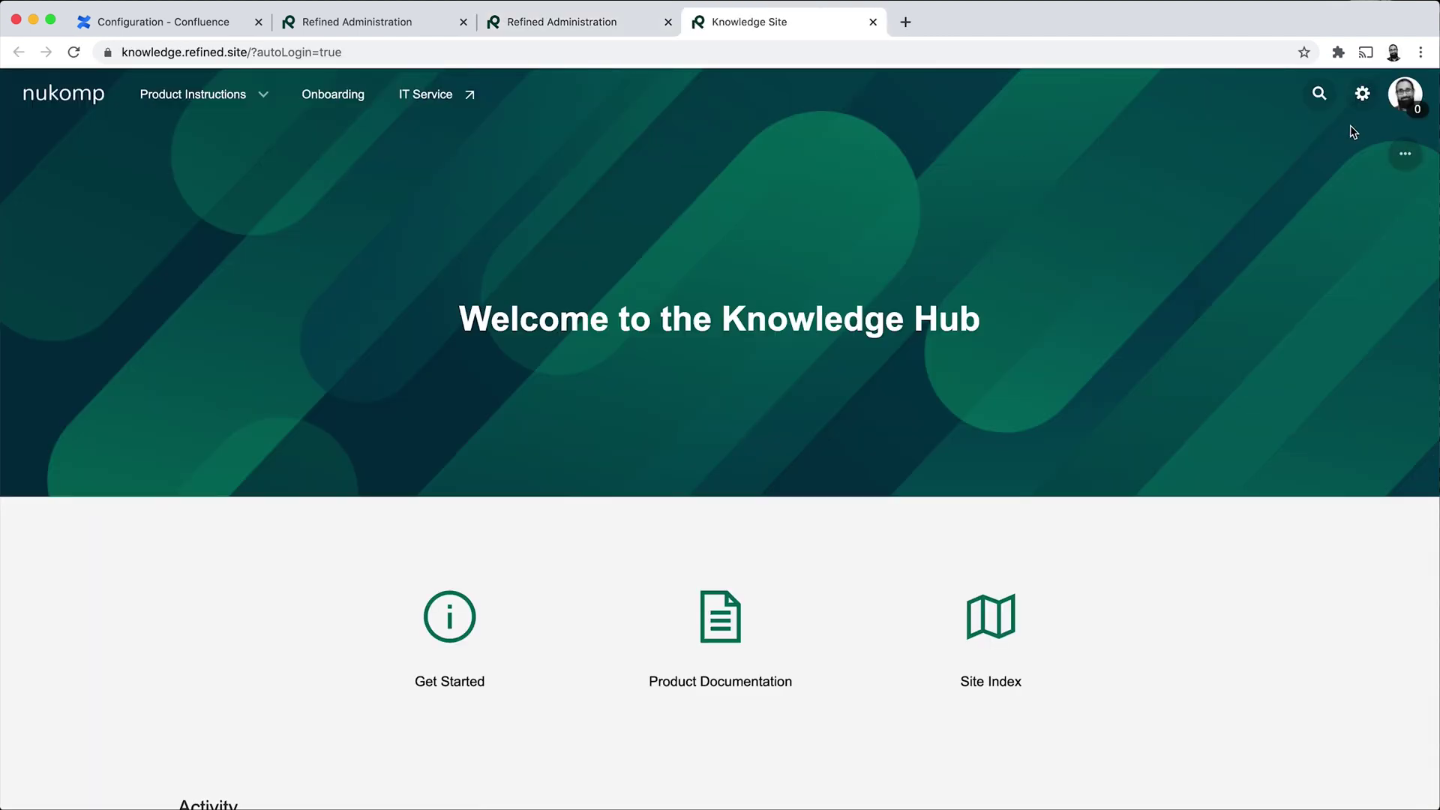
click(1319, 94)
text(version)
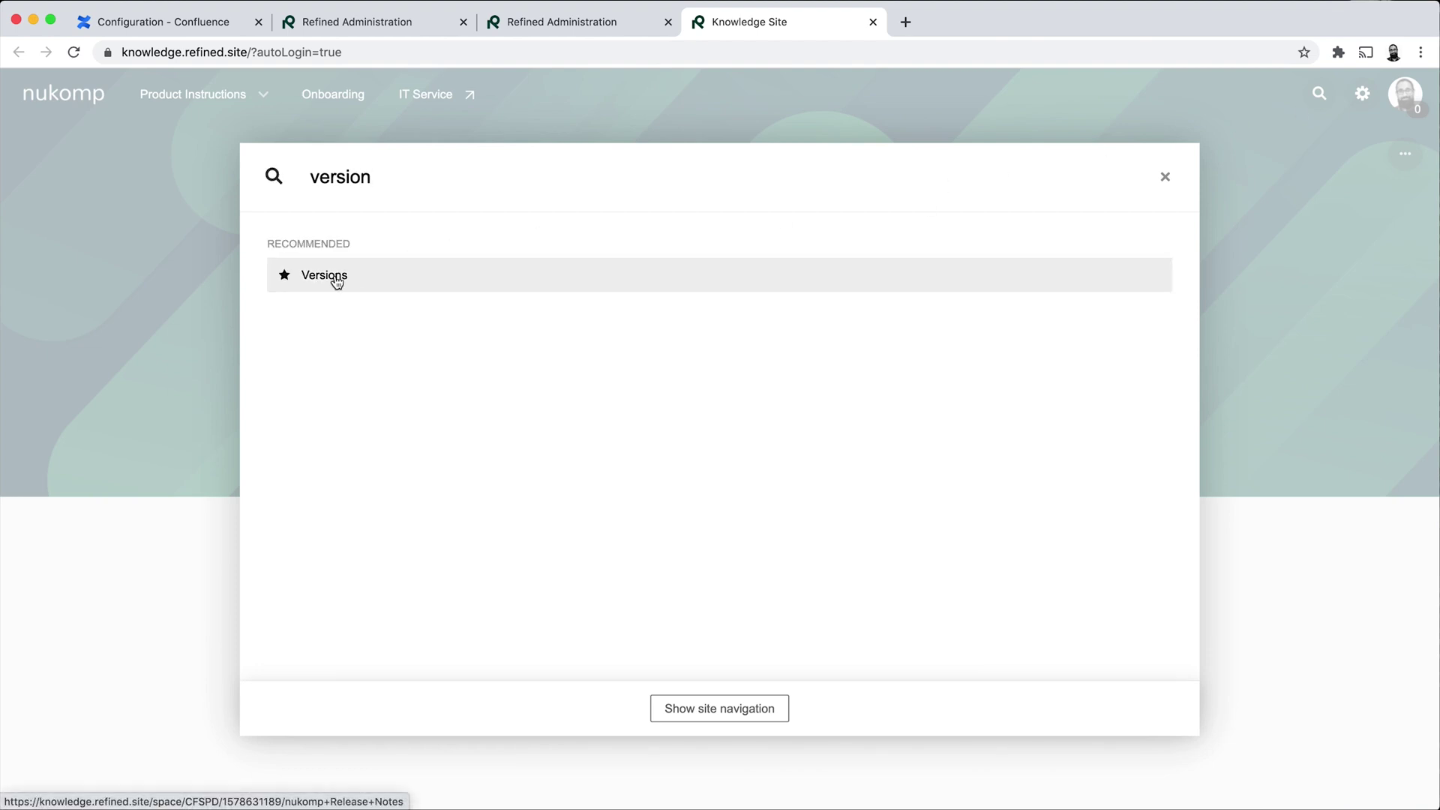
click(355, 285)
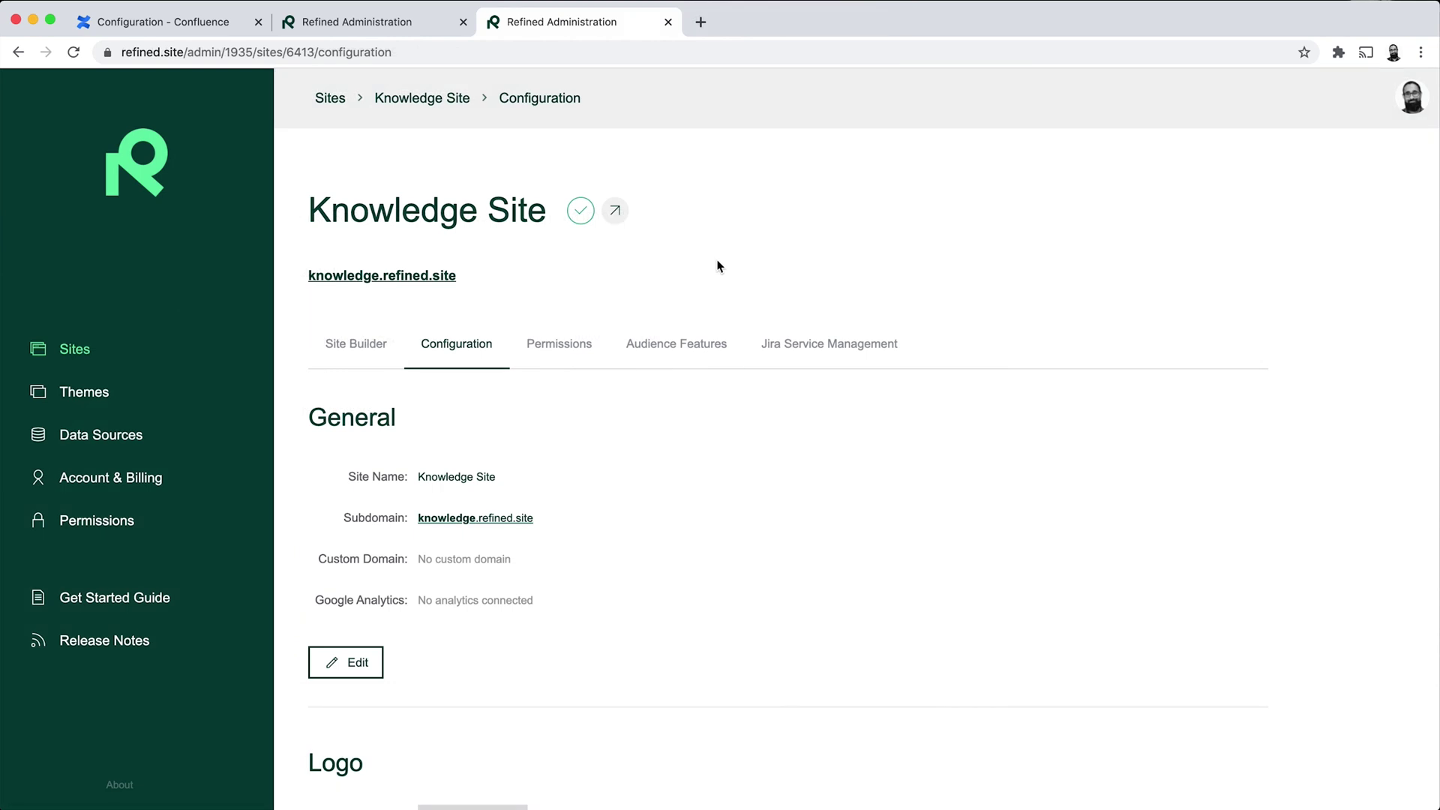
Step: Open the Permissions page to view the current Refined administrators
click(106, 520)
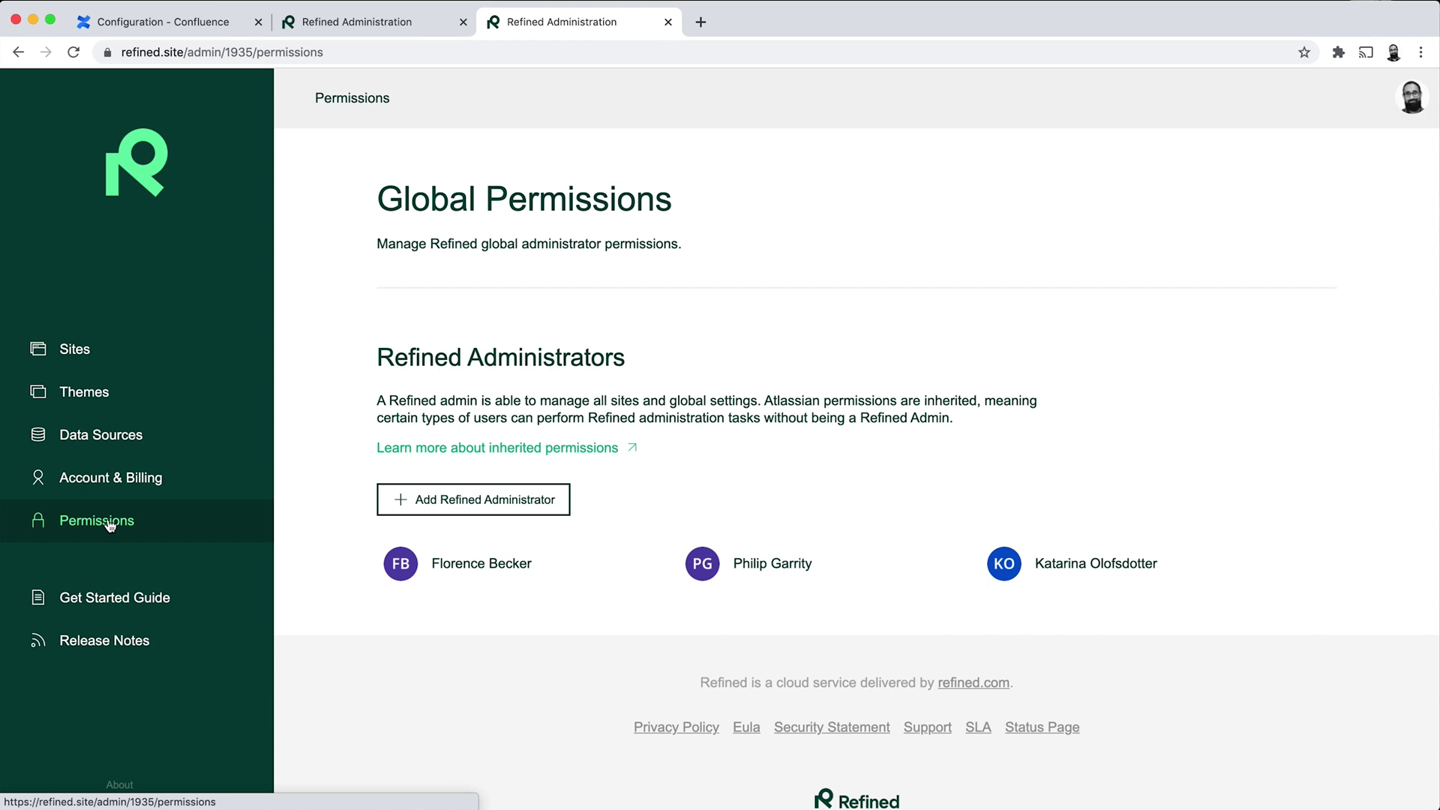
Step: Search for a user in the Add Refined Administrator dialog, then close it without adding anyone
click(483, 506)
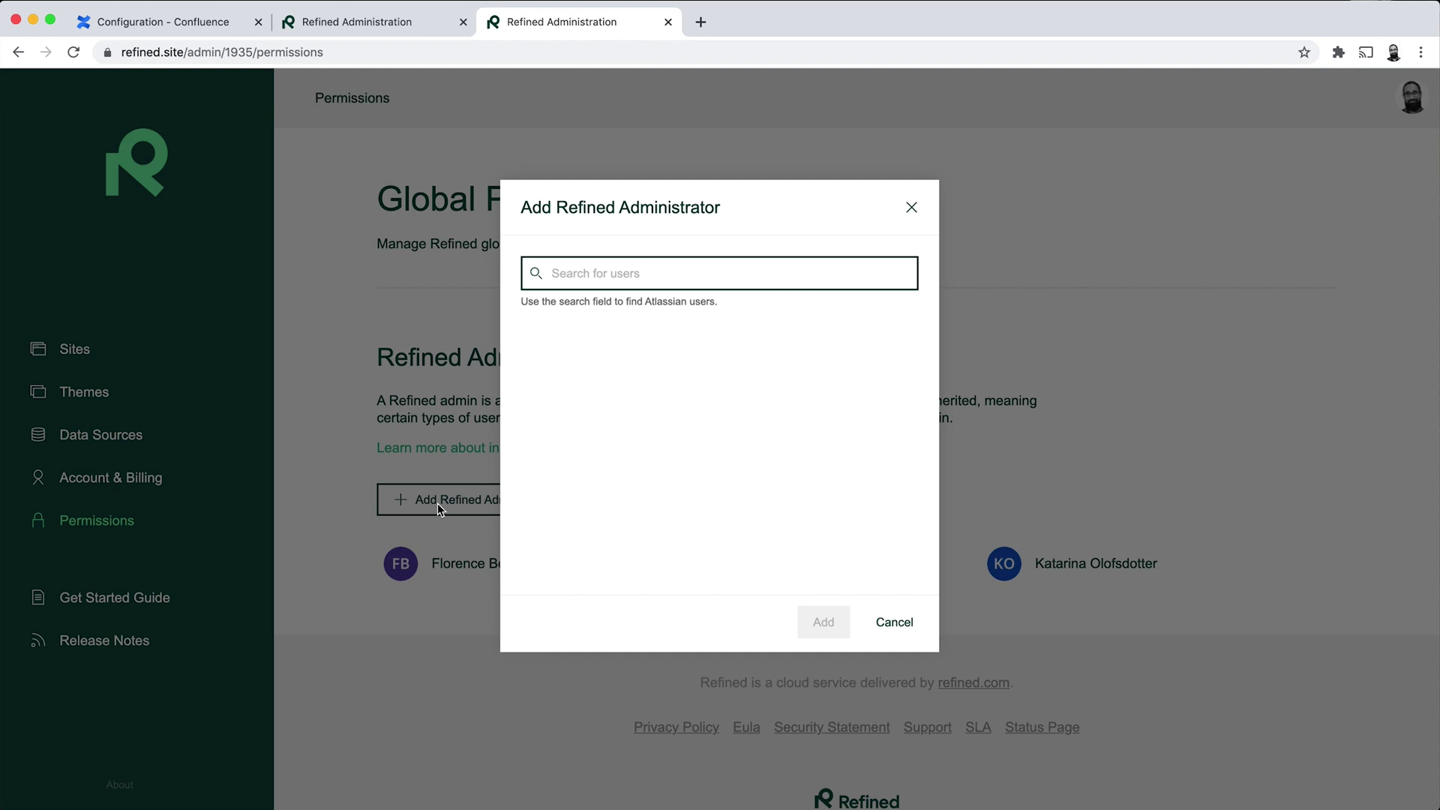
text(gen)
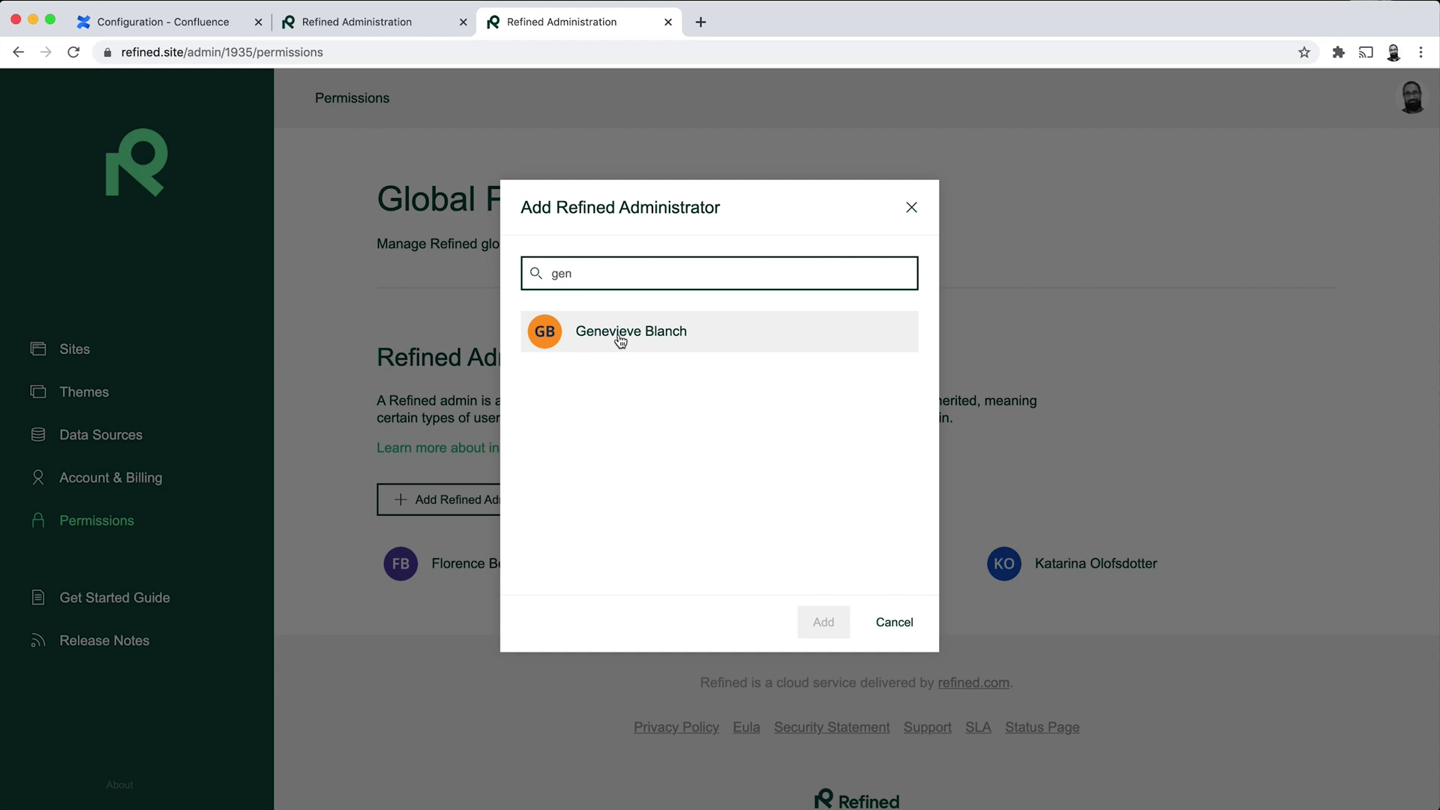
click(911, 208)
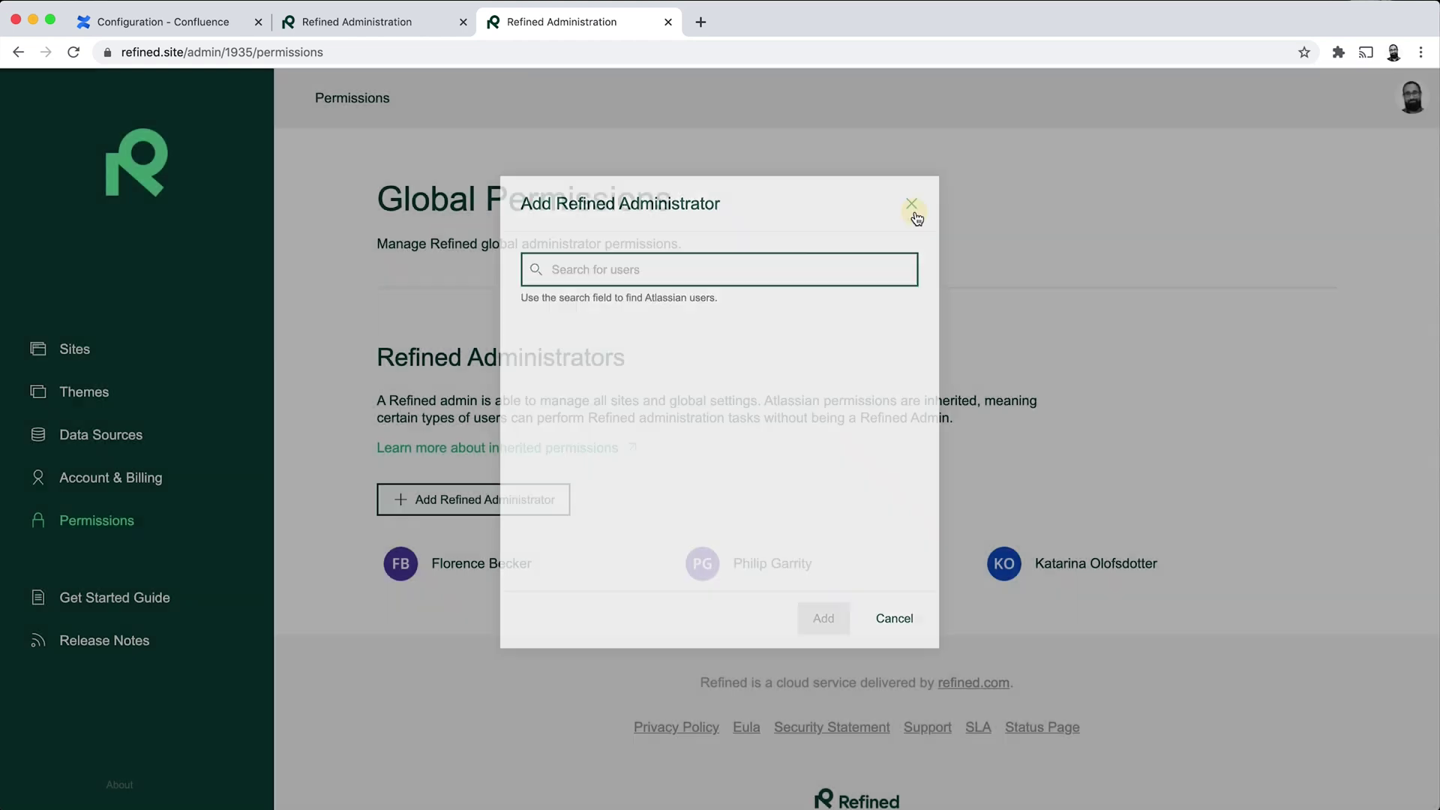